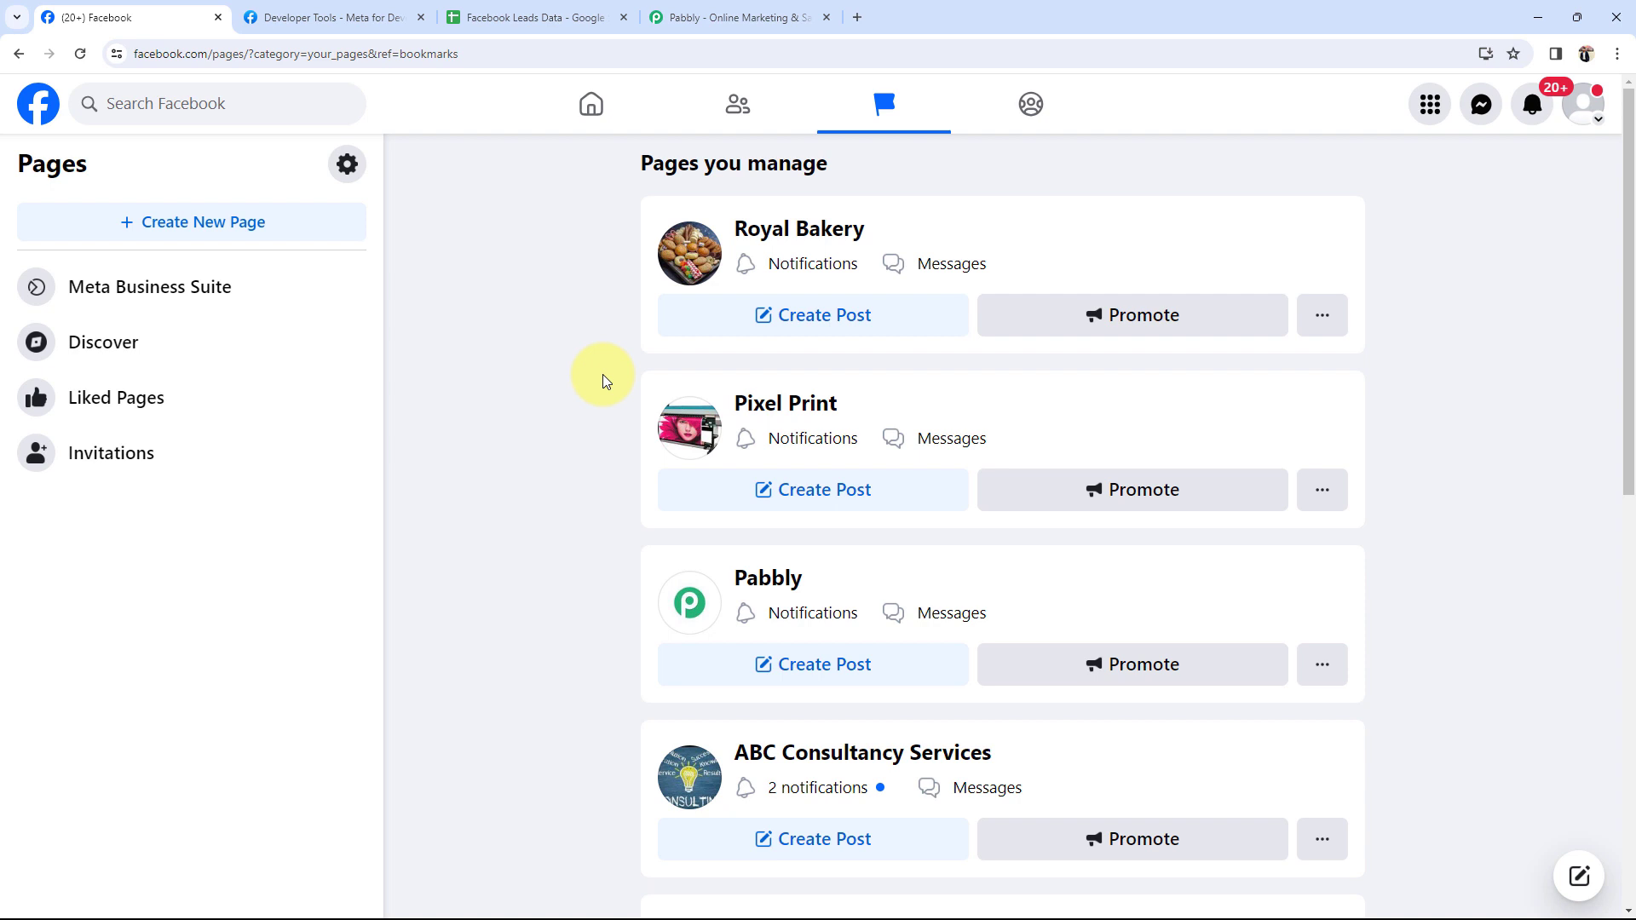
- Switch to the Pabbly site, sign in, and open the Pabbly Connect dashboard from the list of apps
left_click(728, 17)
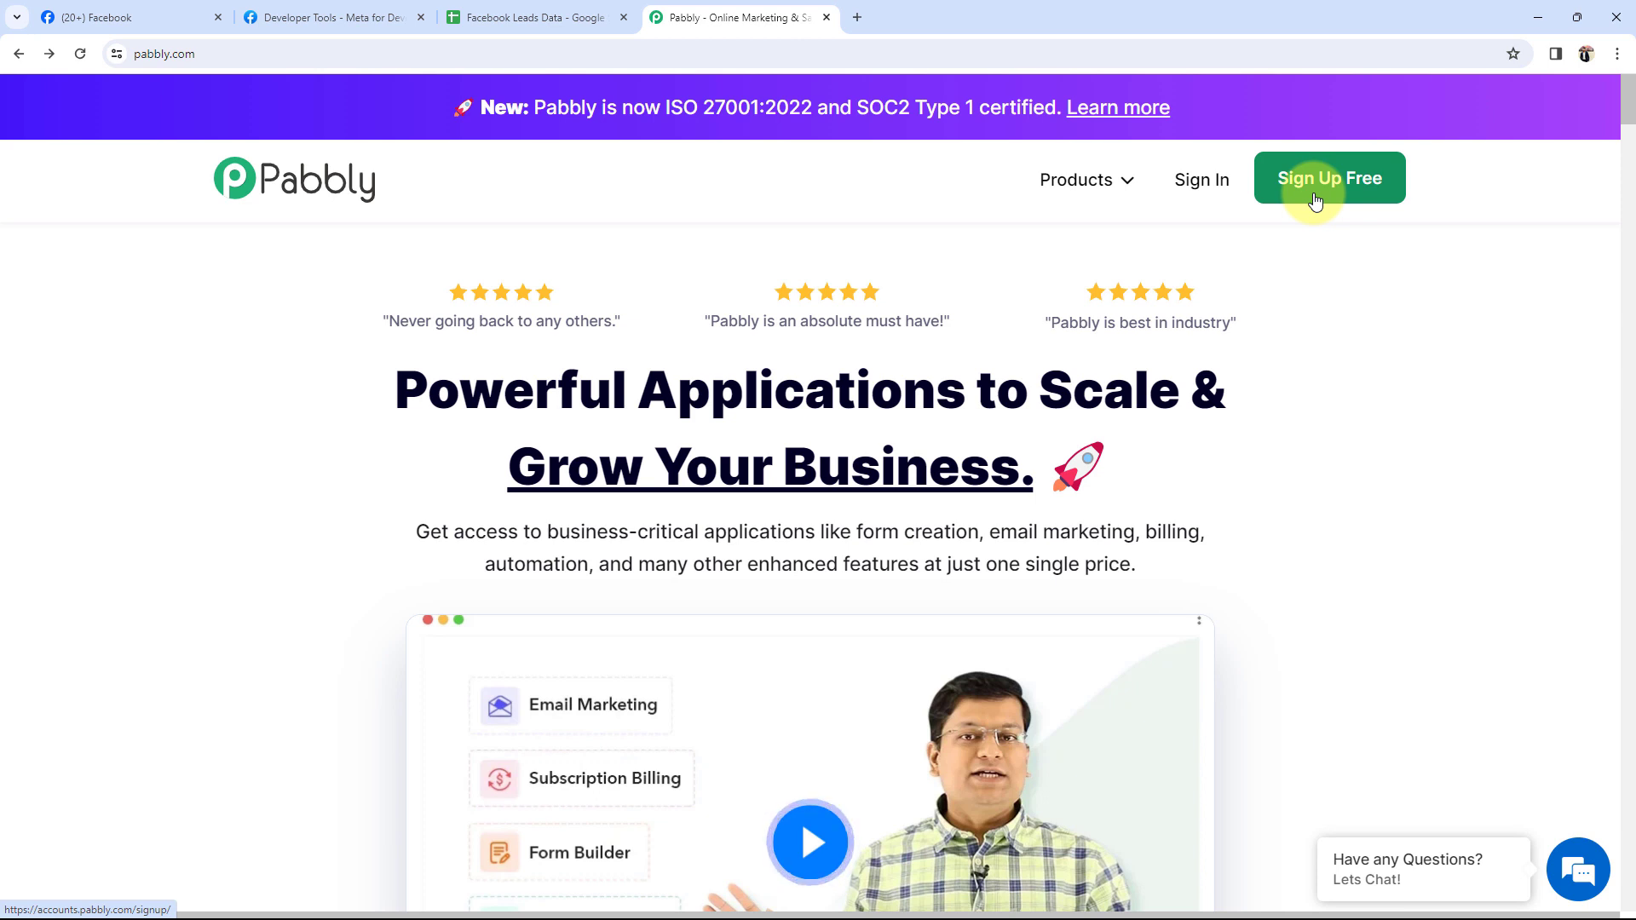
left_click(1167, 211)
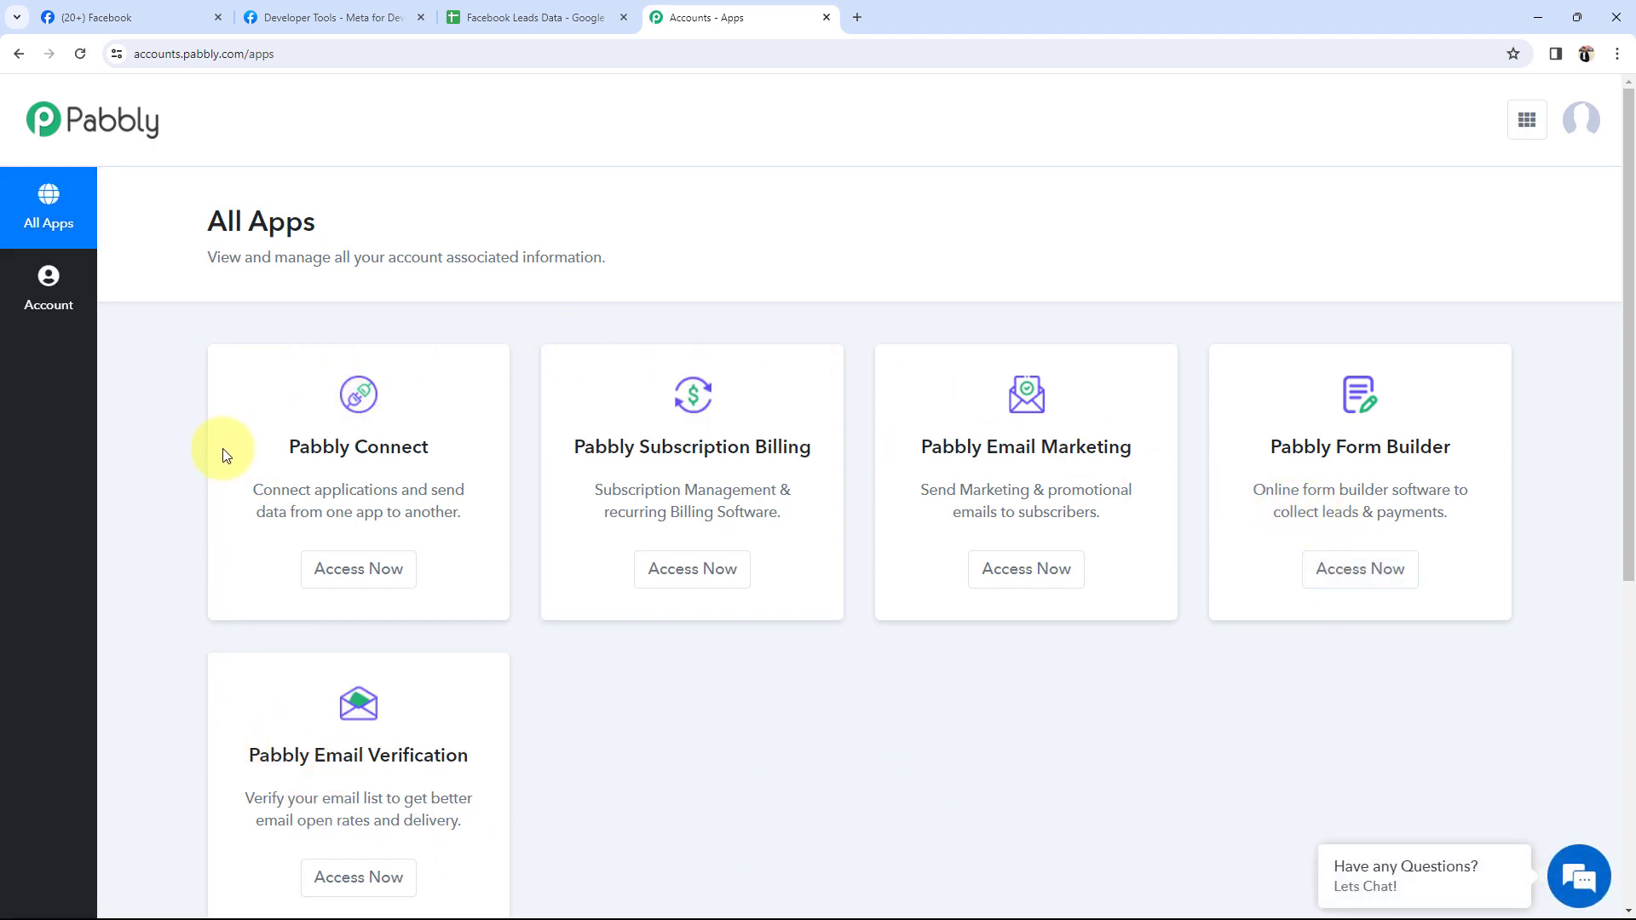
left_click_drag(288, 449, 471, 452)
left_click(354, 567)
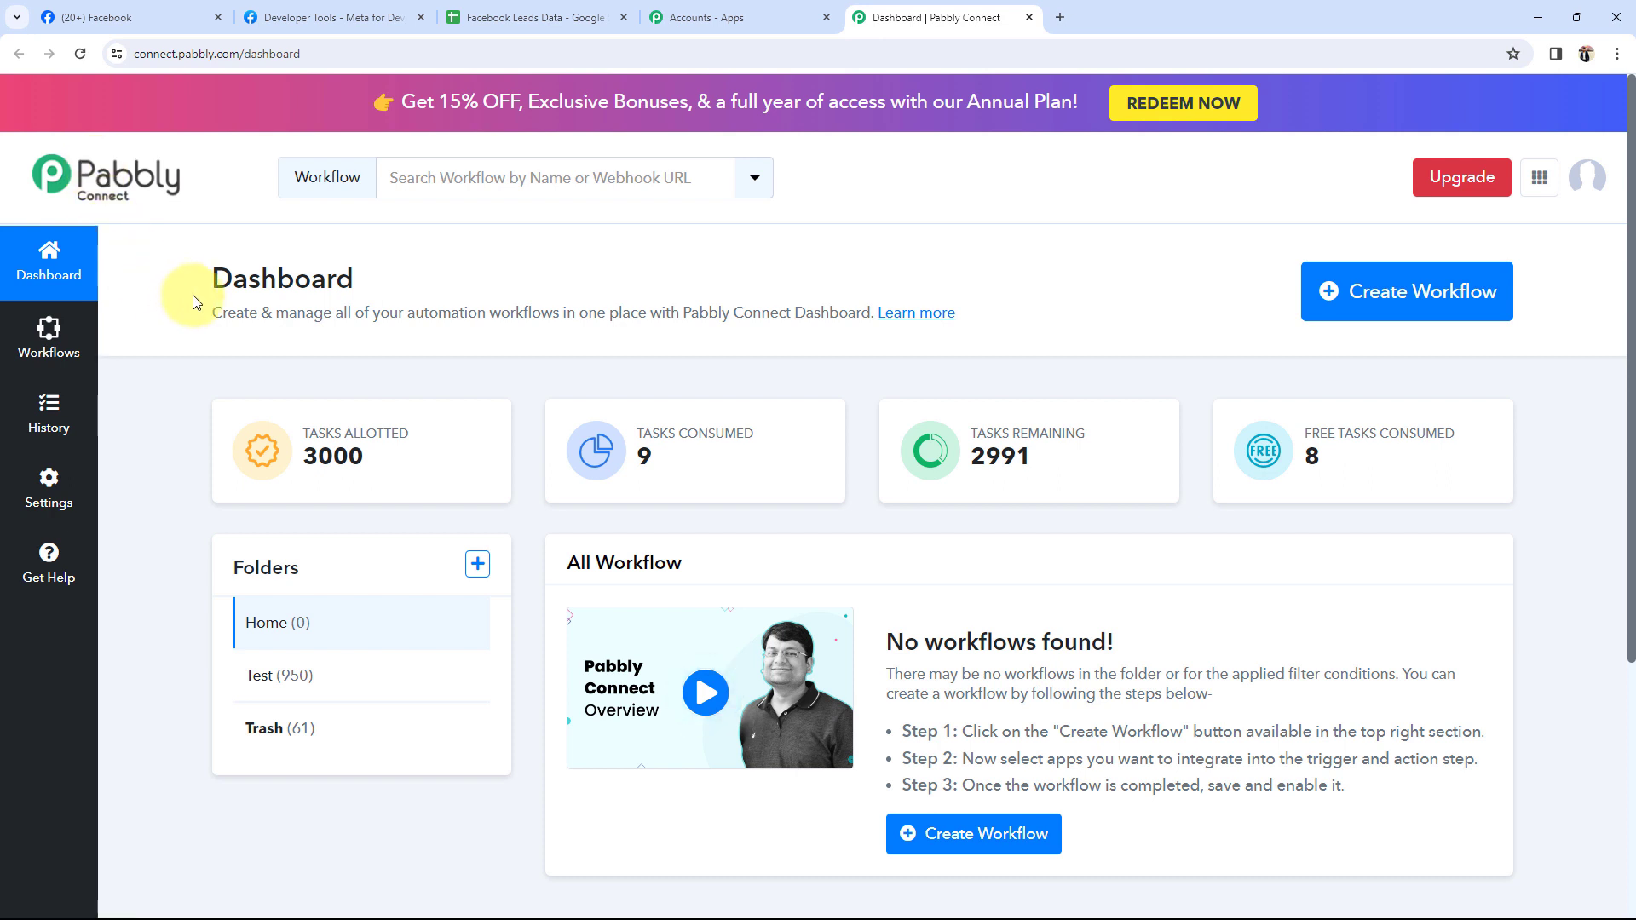
left_click_drag(212, 281, 338, 279)
left_click(387, 278)
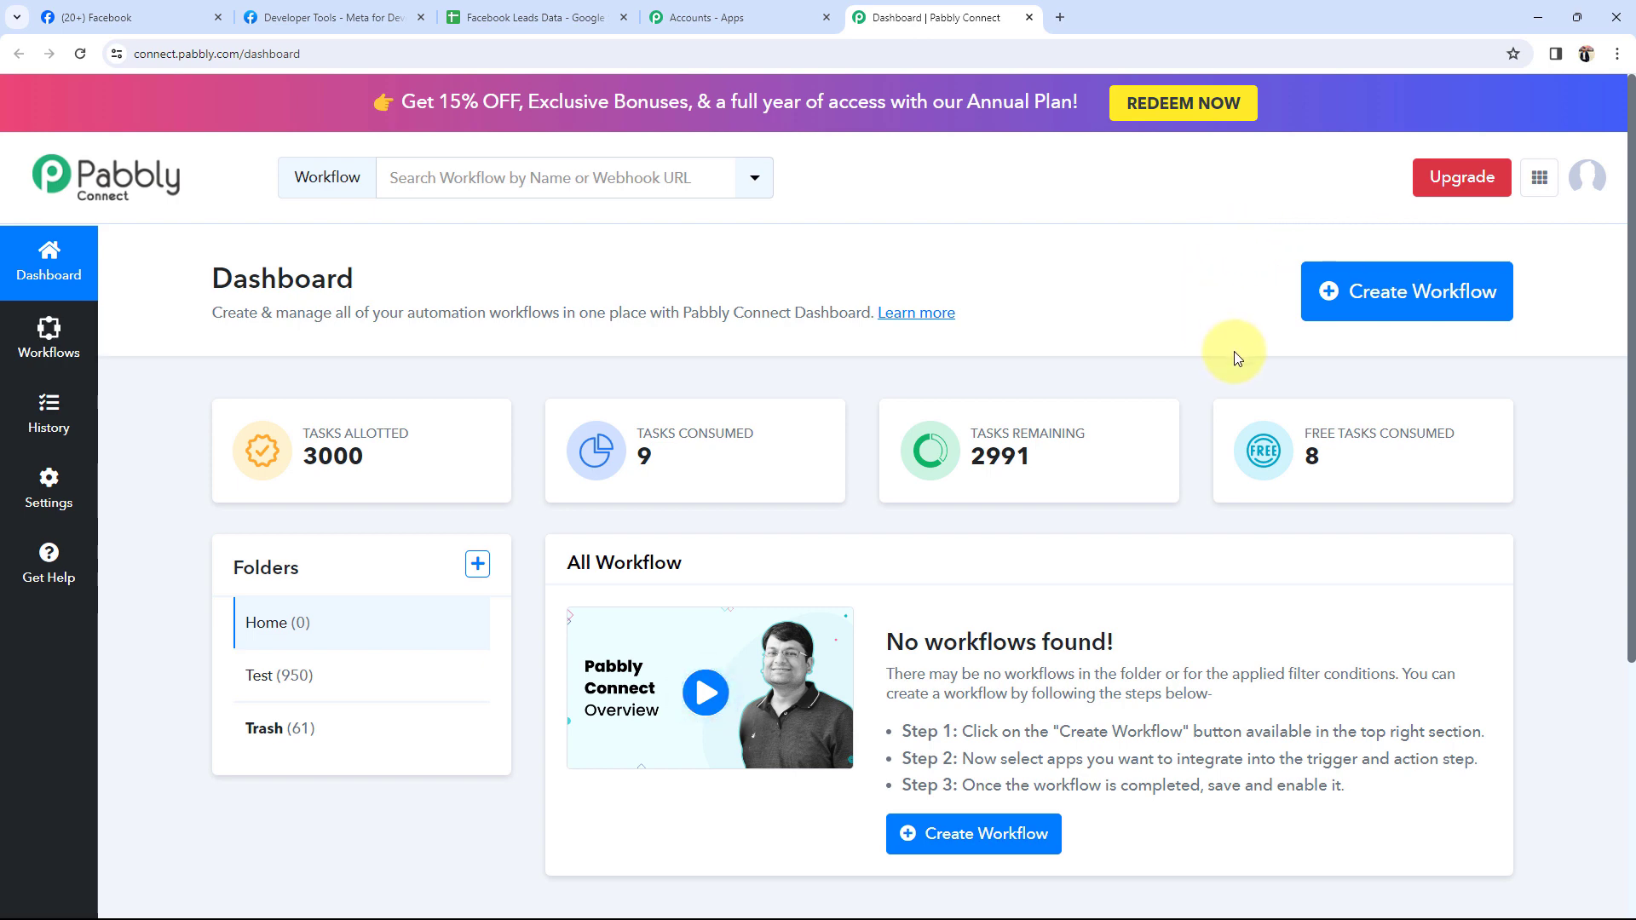
- Create a workflow named "Add Facebook Leads to Google Sheets for Cookies Business" in the Home folder
left_click(1392, 295)
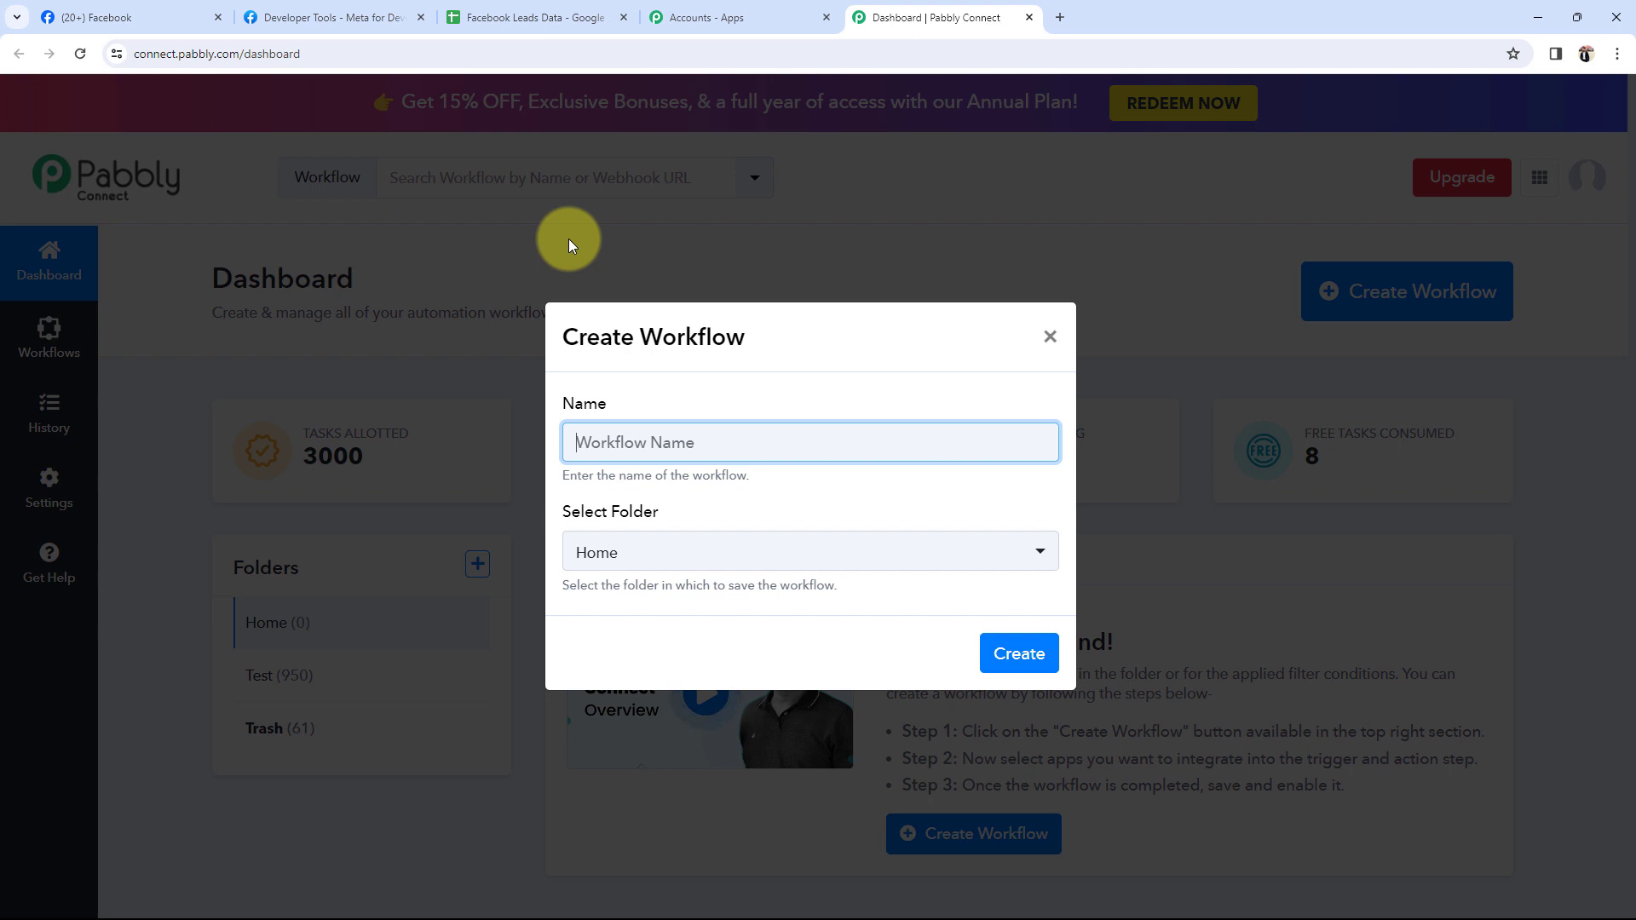
type("Add Facebook Leads to Google Sheets for Cookies Business")
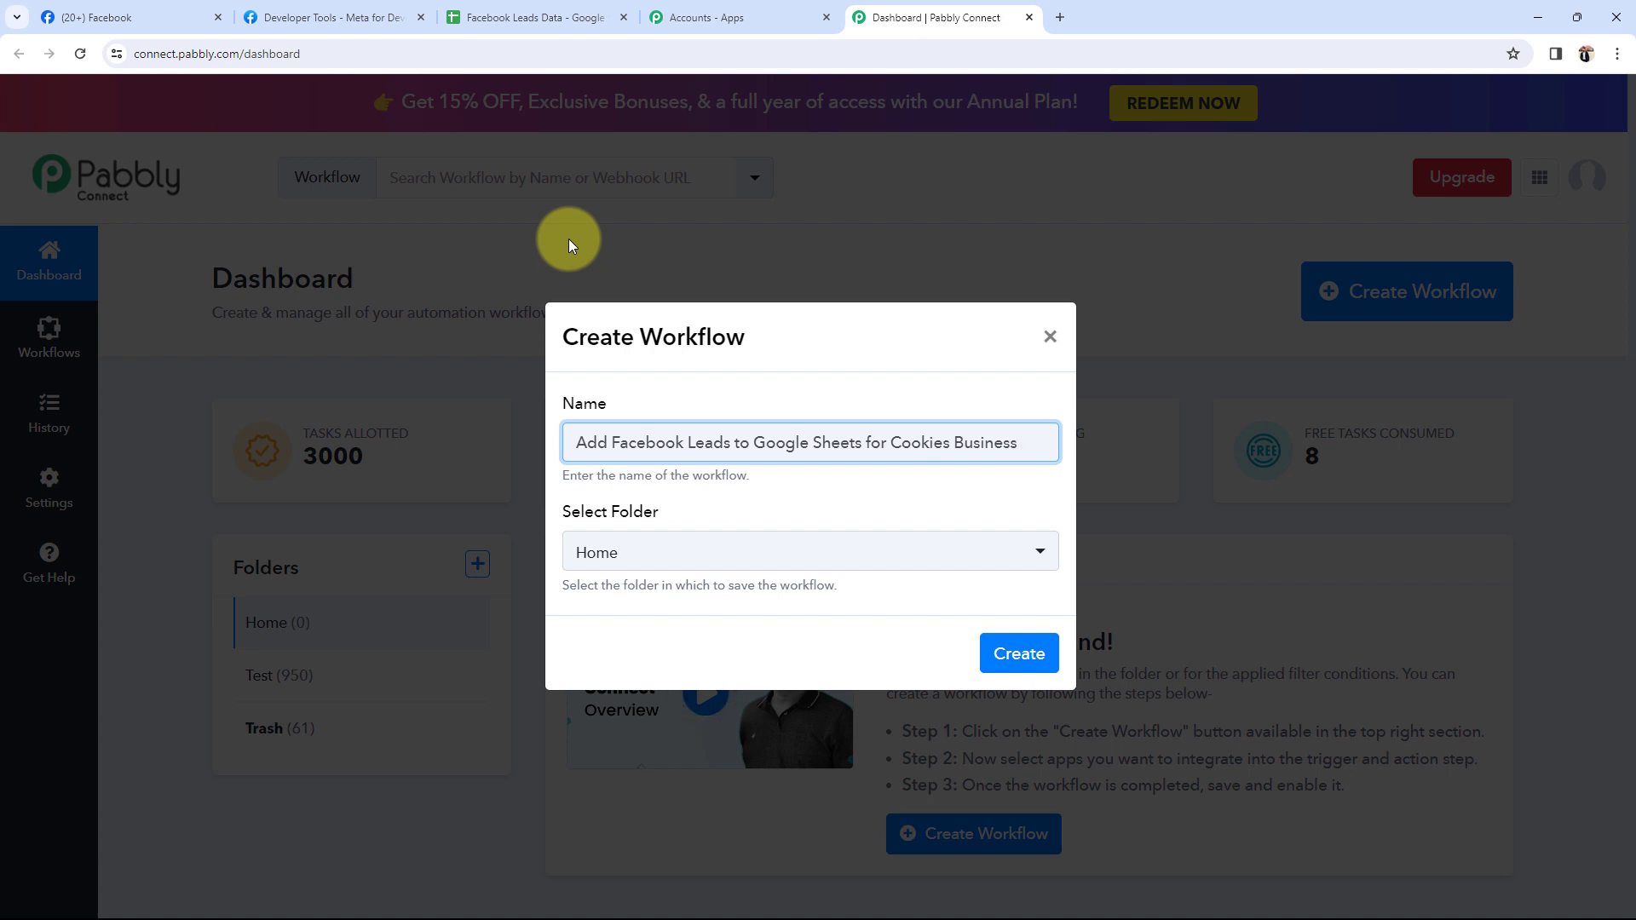
left_click(591, 552)
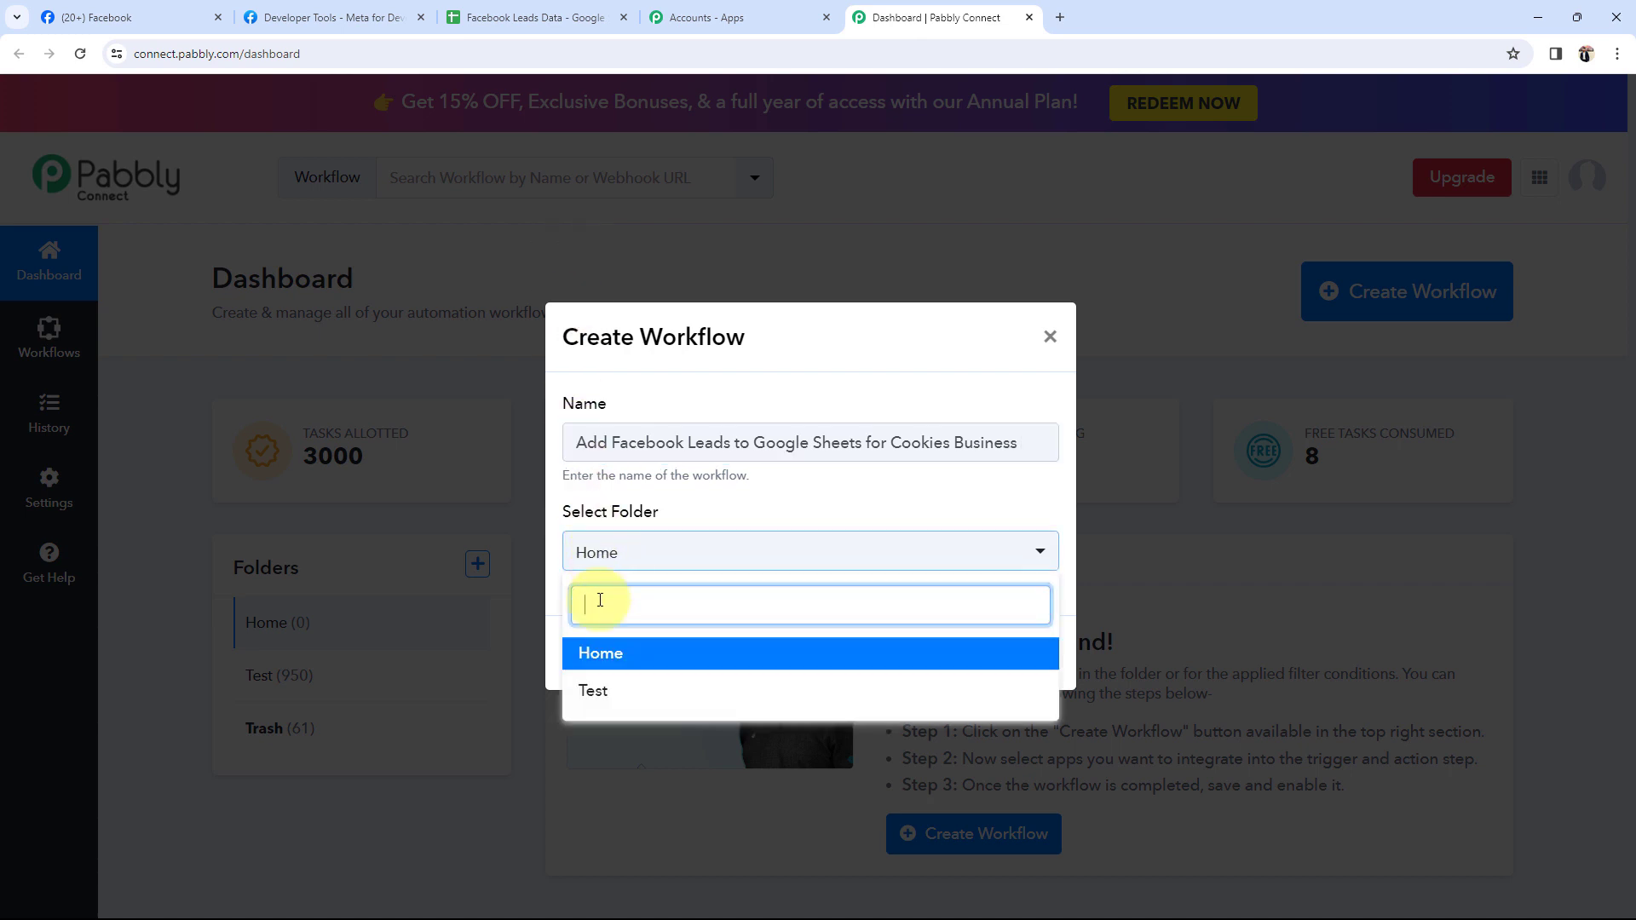
left_click(606, 654)
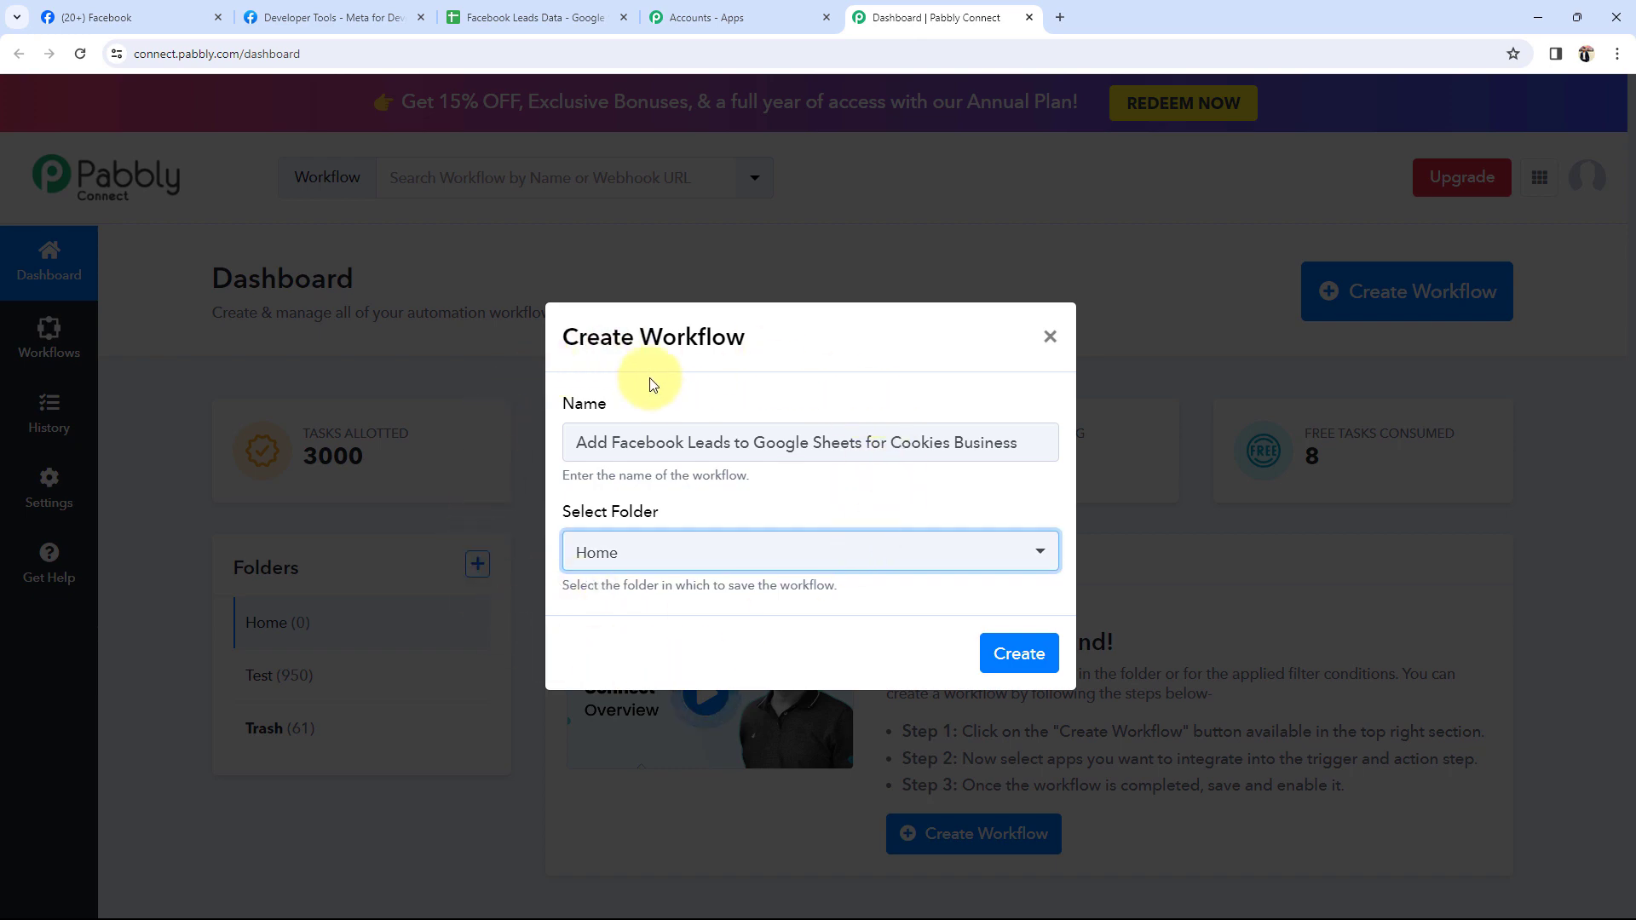
left_click(1015, 660)
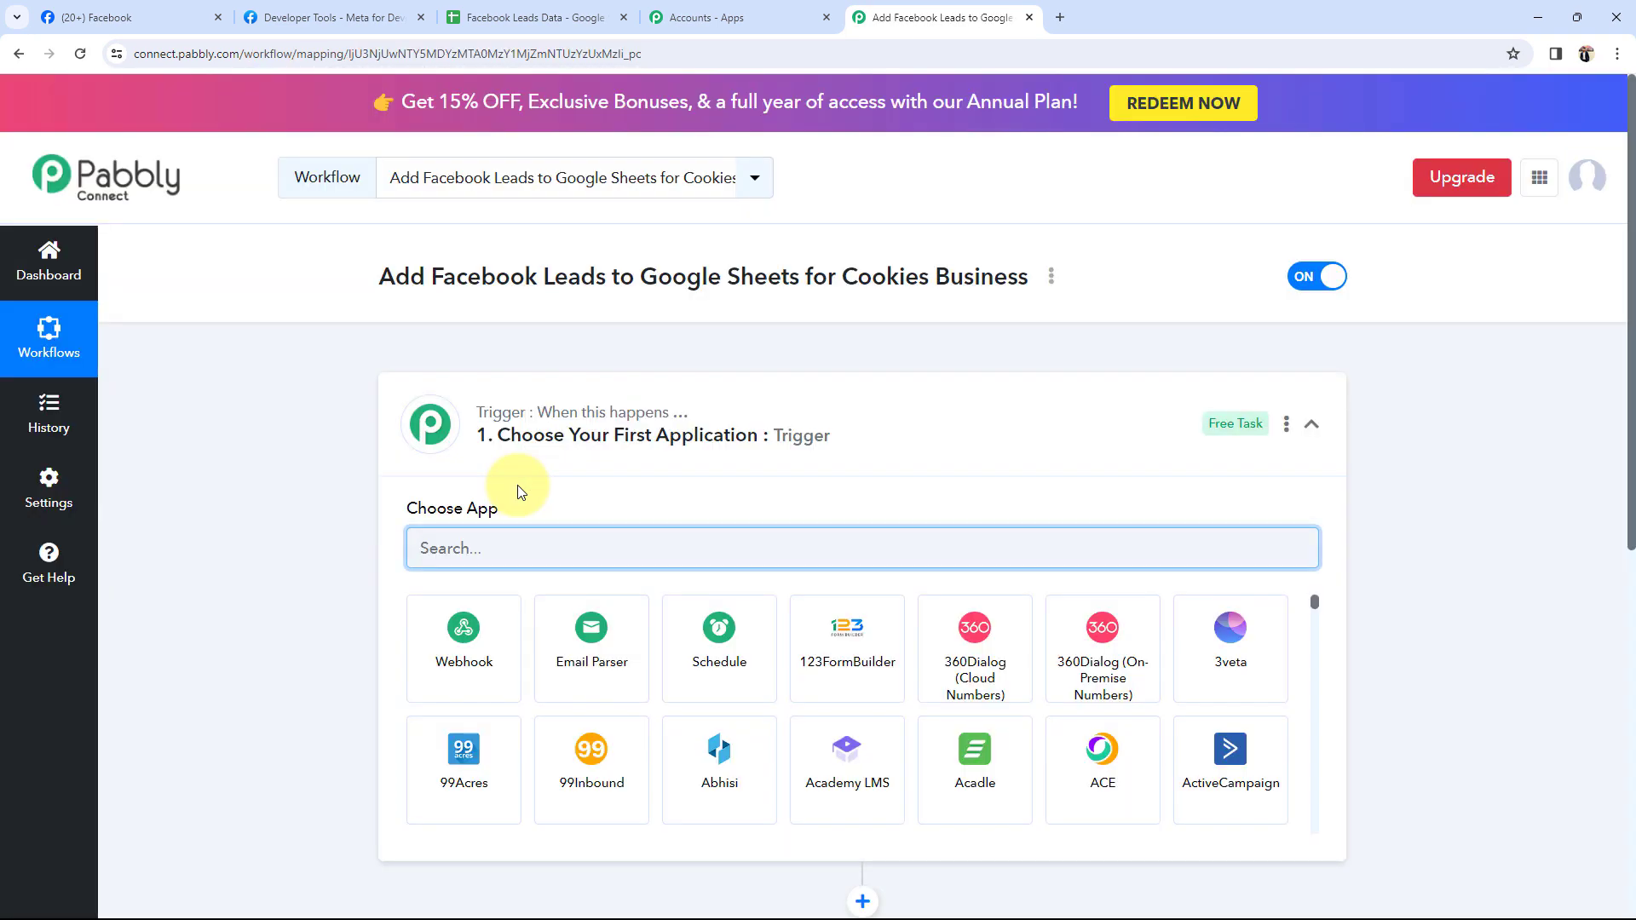
- Examine the Royal Bakery page on Facebook and the column headers of the Facebook Leads Data spreadsheet in Google Sheets
left_click(782, 442)
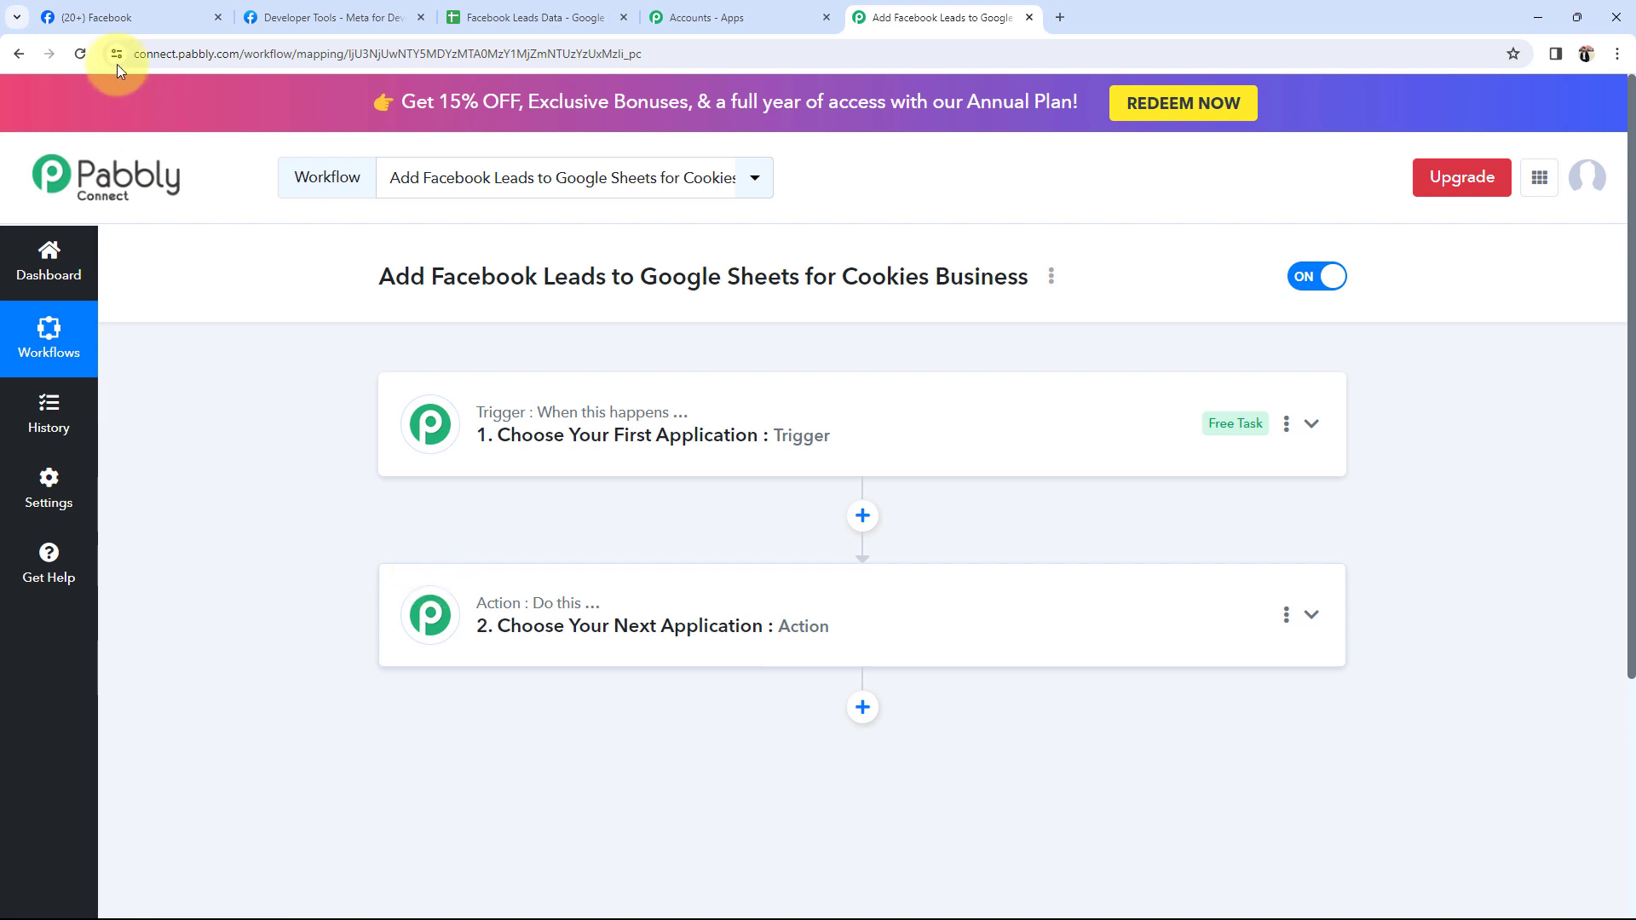
left_click(111, 17)
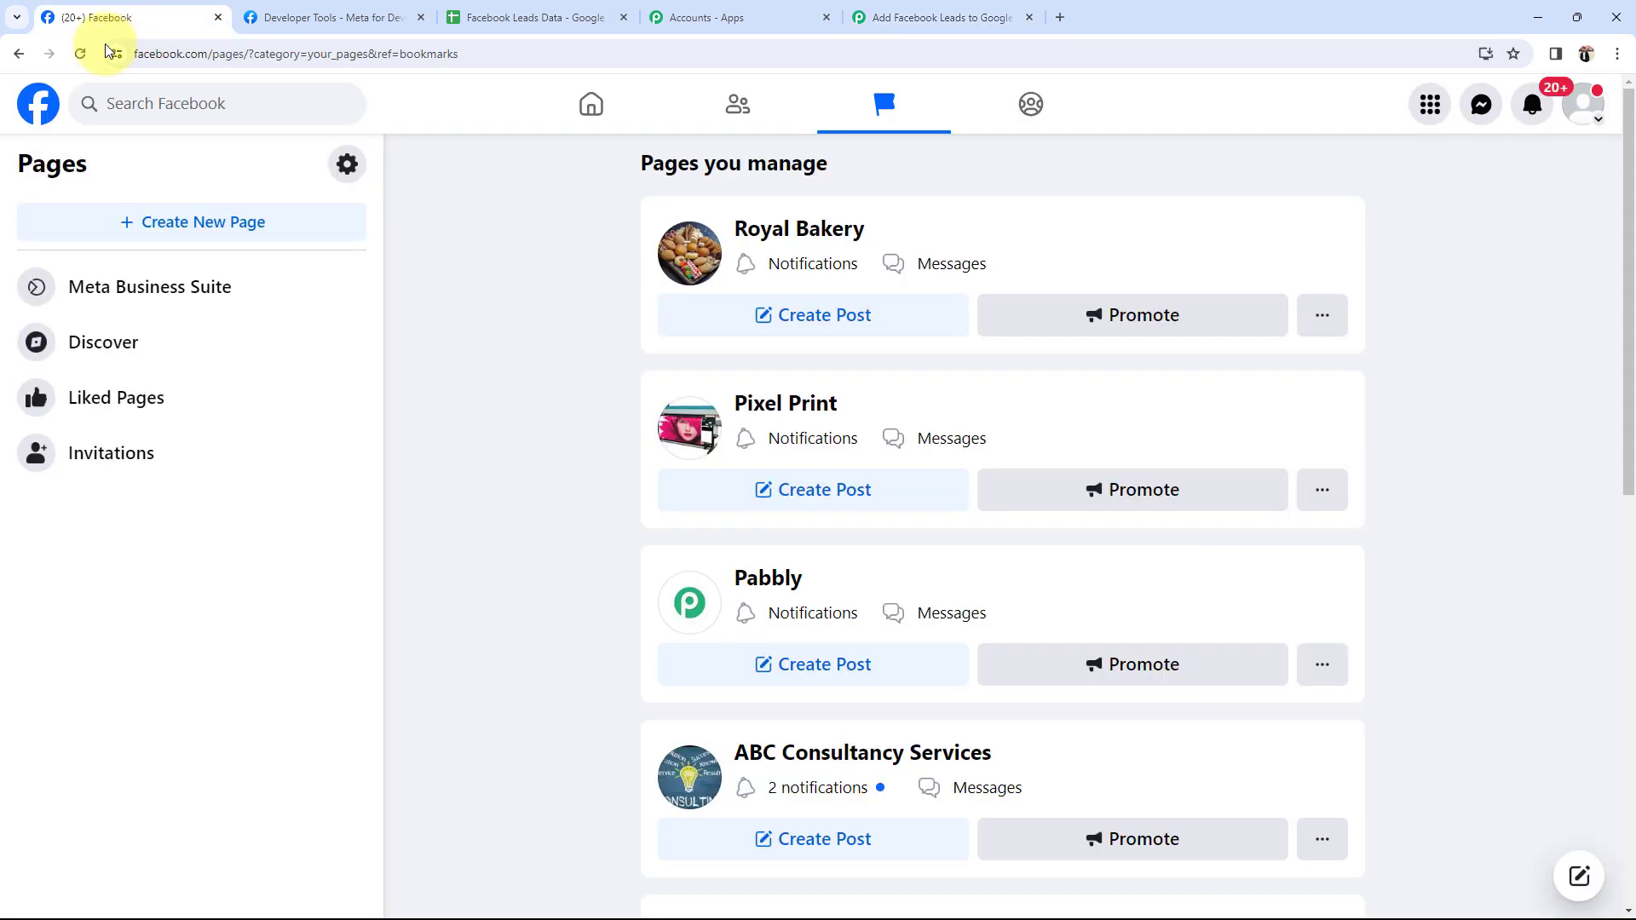
left_click(777, 241)
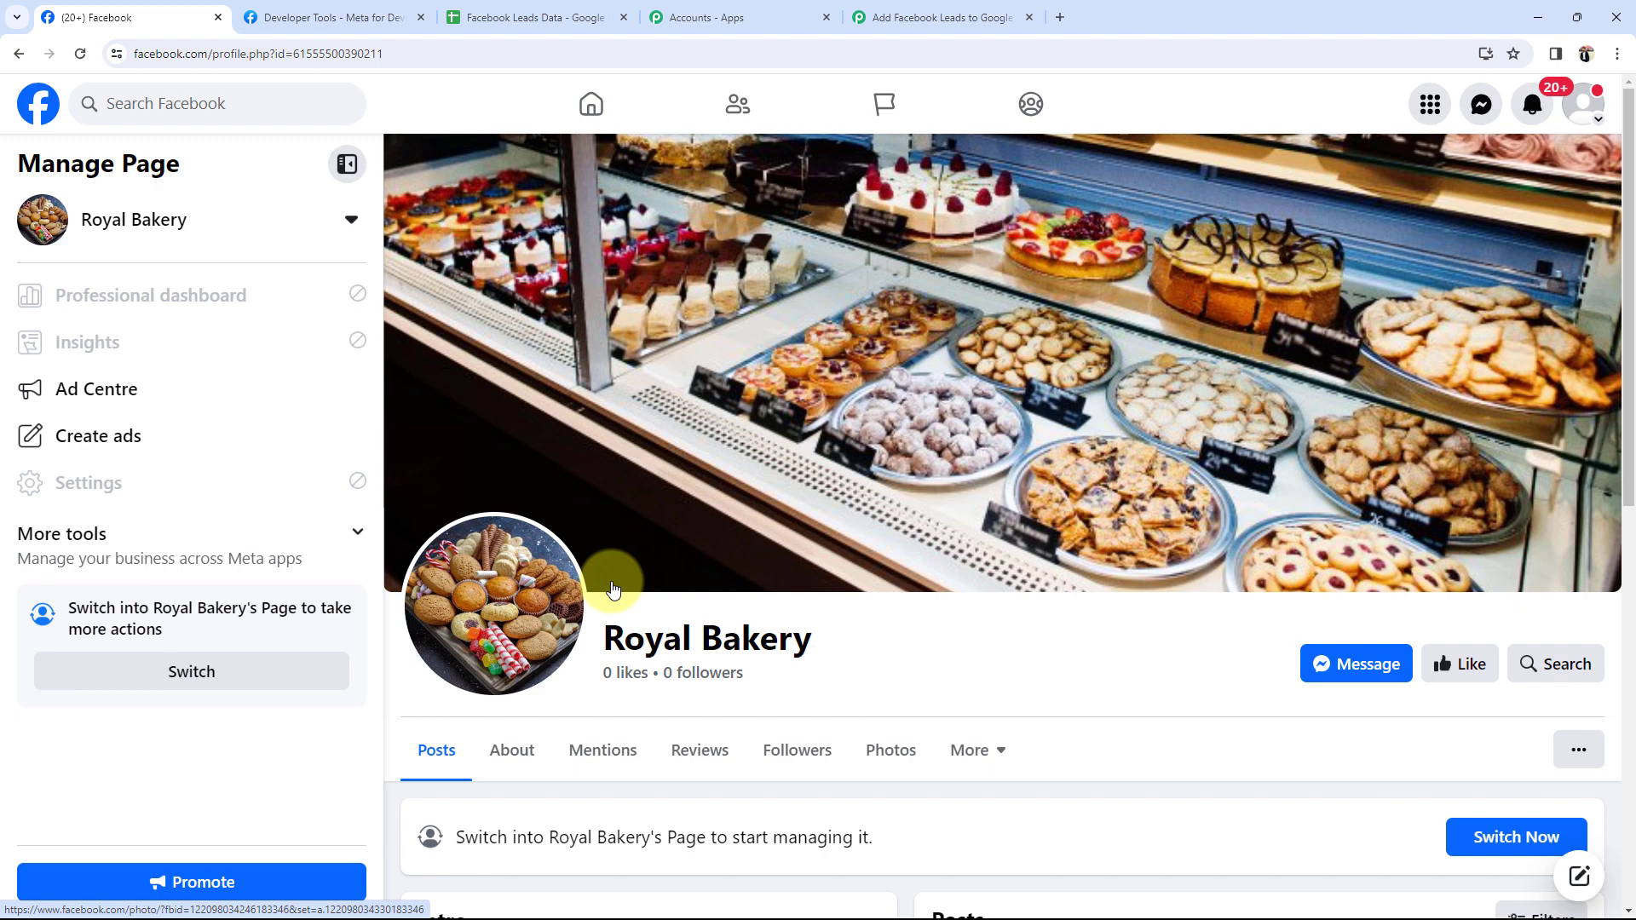
left_click(529, 17)
left_click(230, 385)
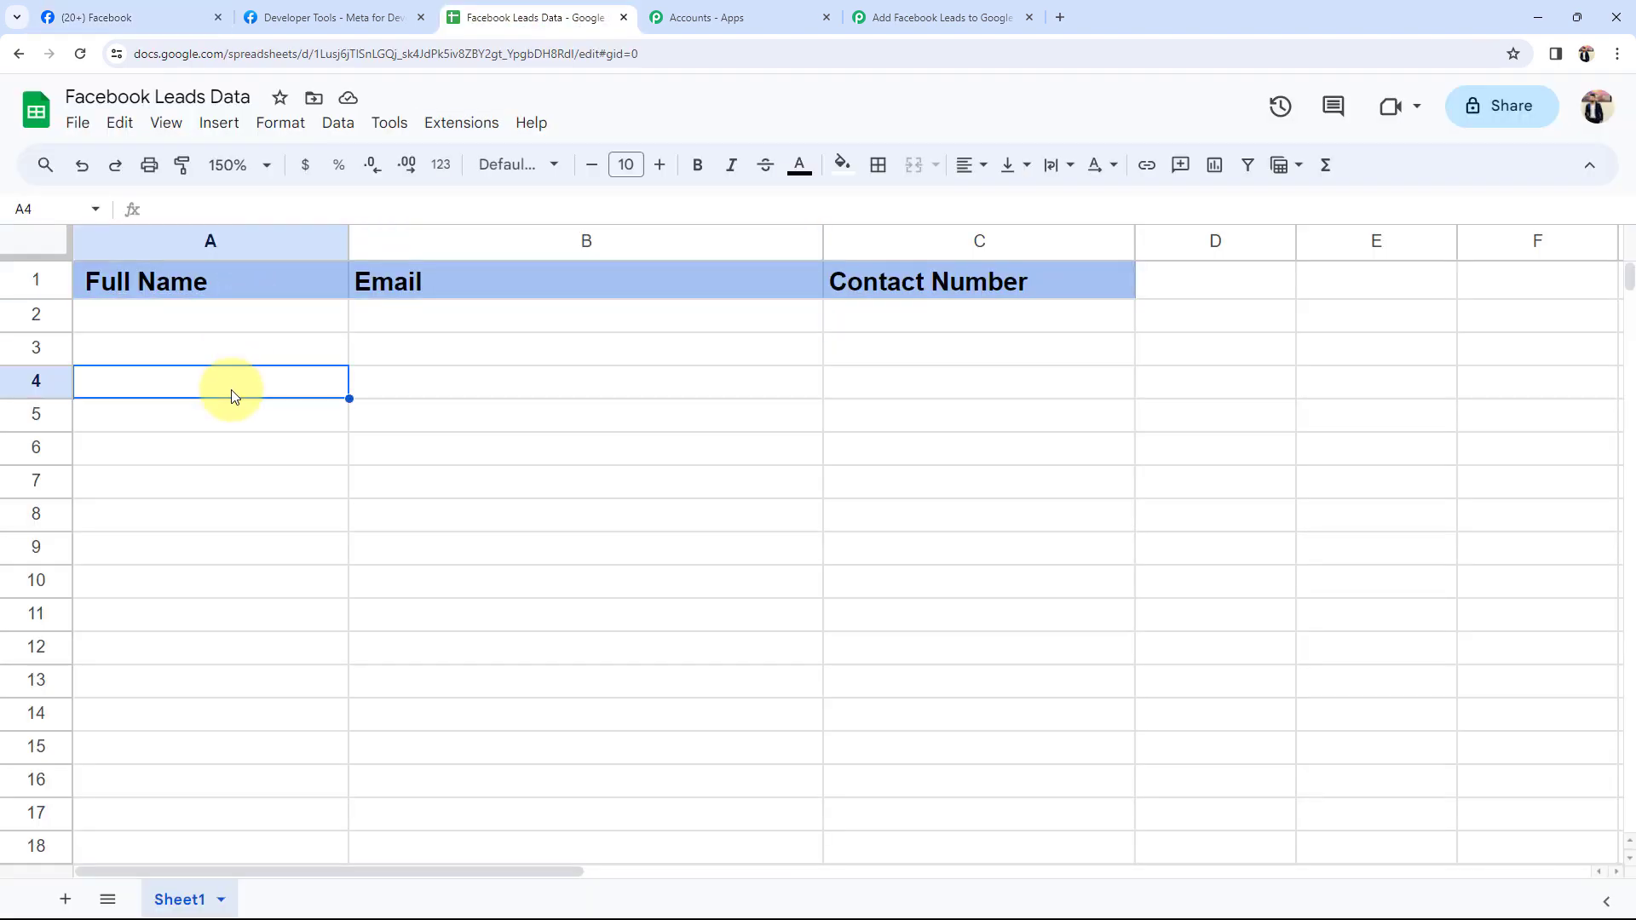
left_click(214, 486)
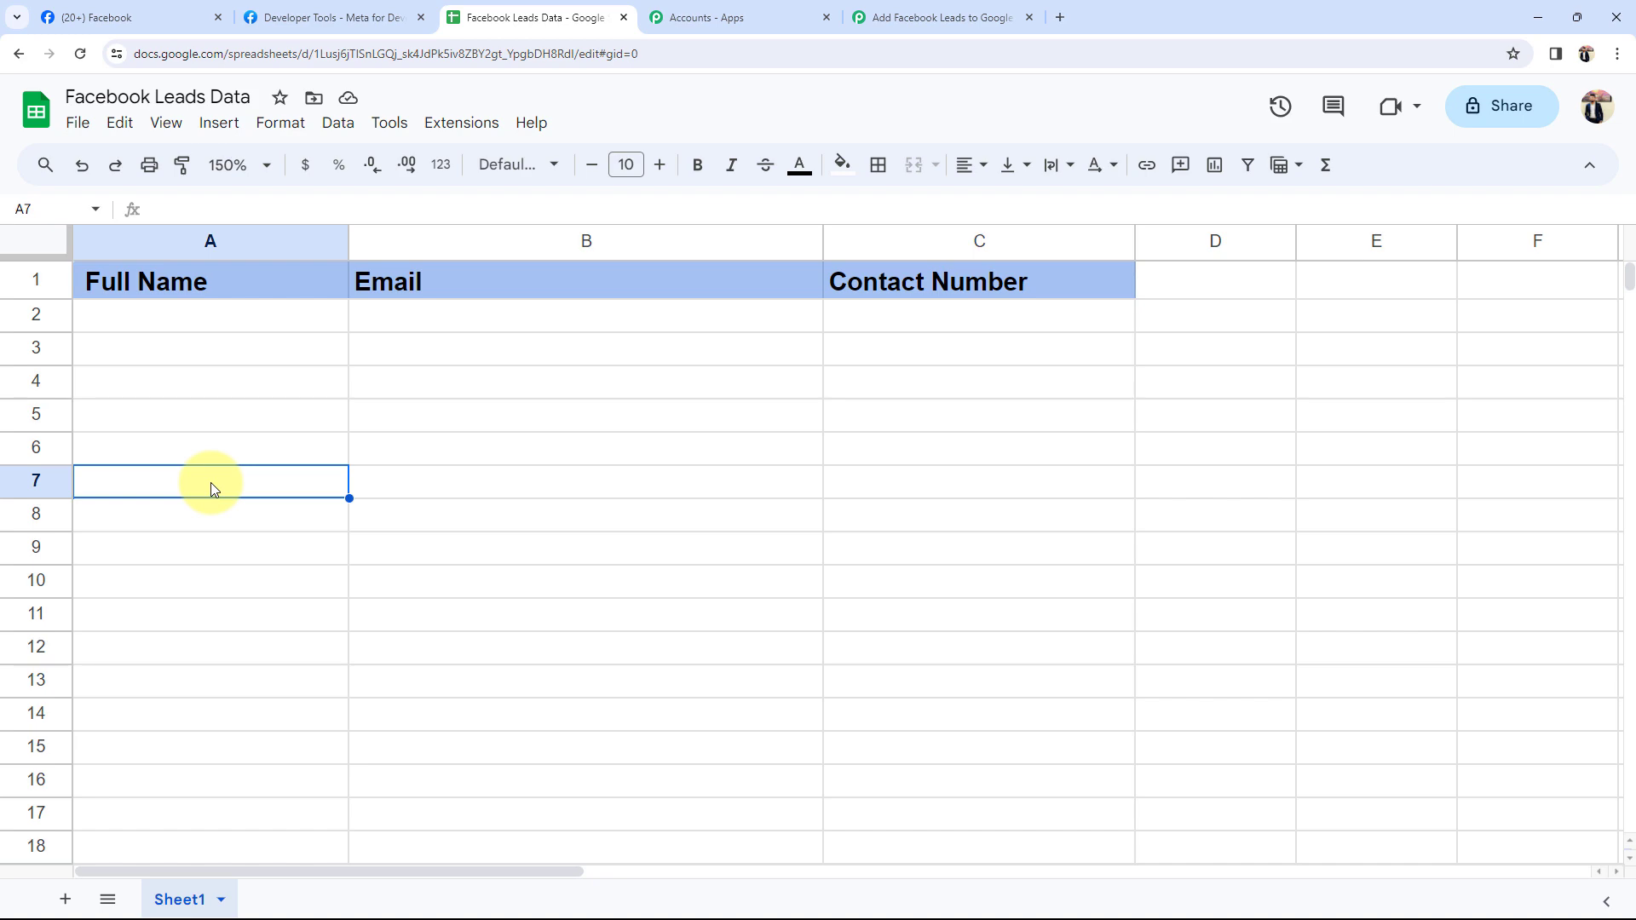
left_click(183, 14)
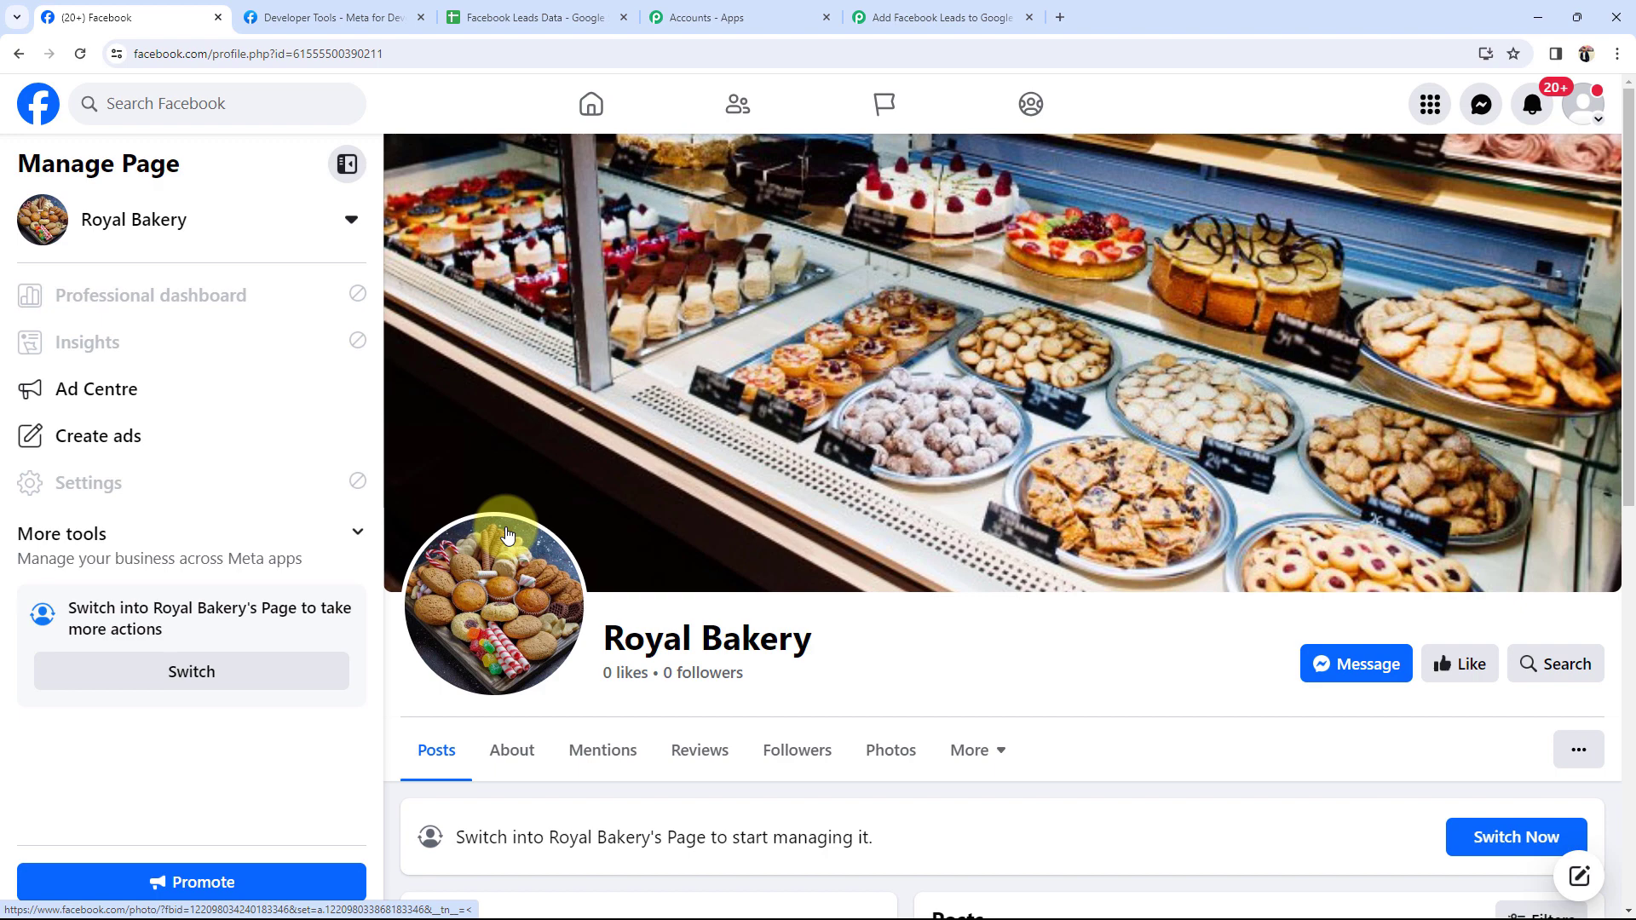
left_click(546, 15)
left_click(322, 351)
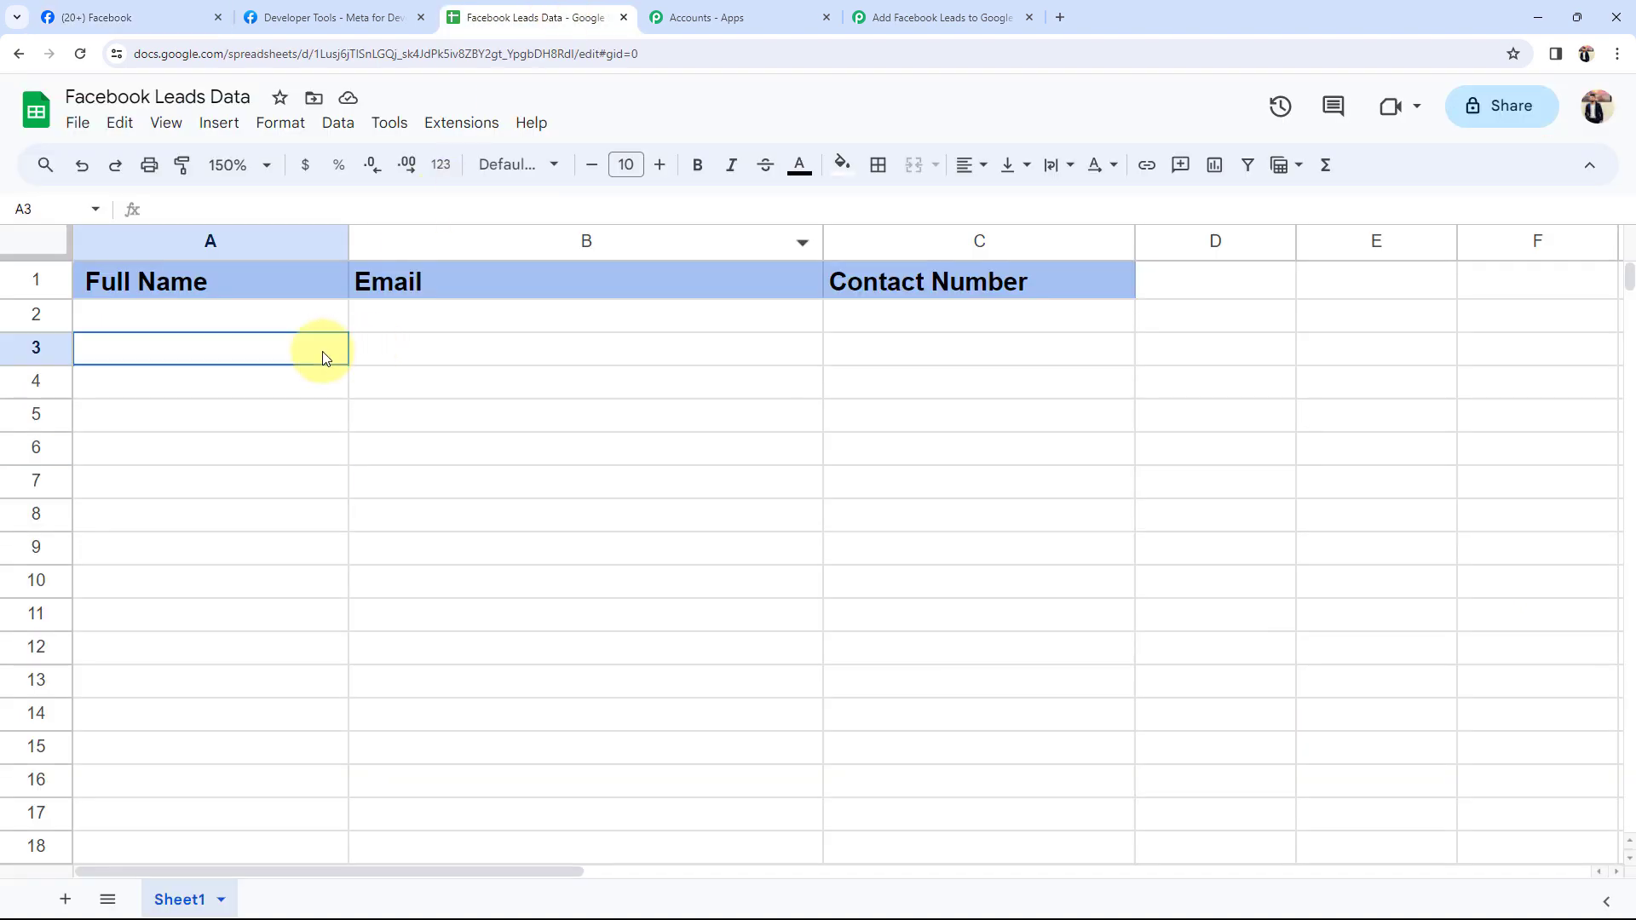
left_click(511, 357)
- Switch back to the Pabbly Connect workflow and set its trigger to Facebook Lead Ads with the New Lead (Instant) event
left_click(988, 16)
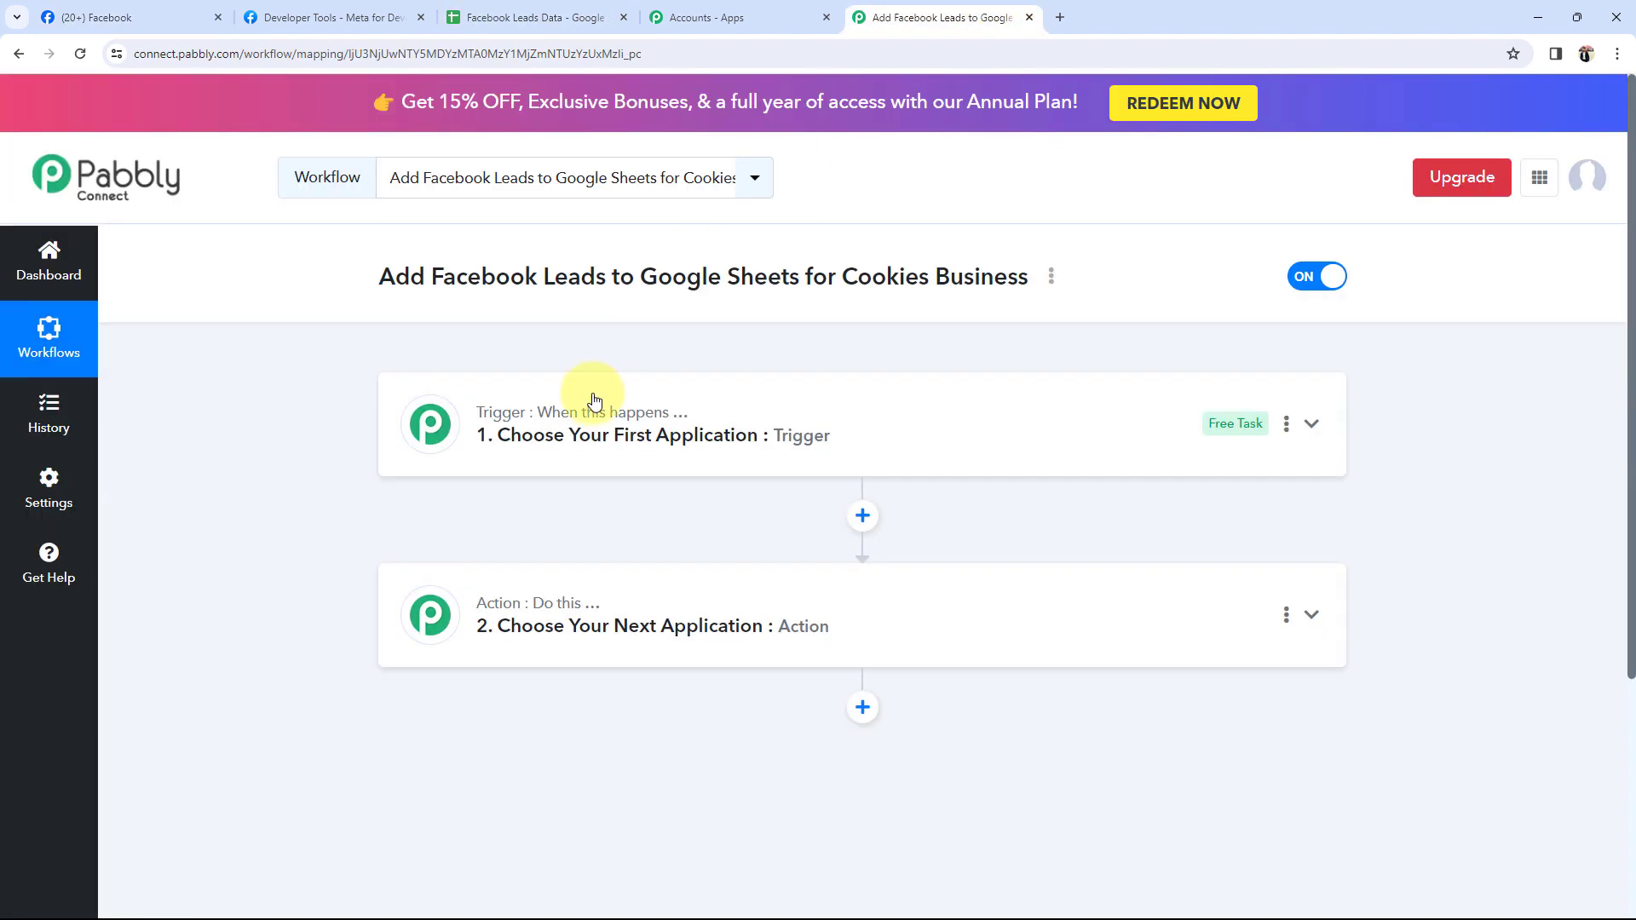
left_click(596, 400)
left_click(467, 549)
type("face")
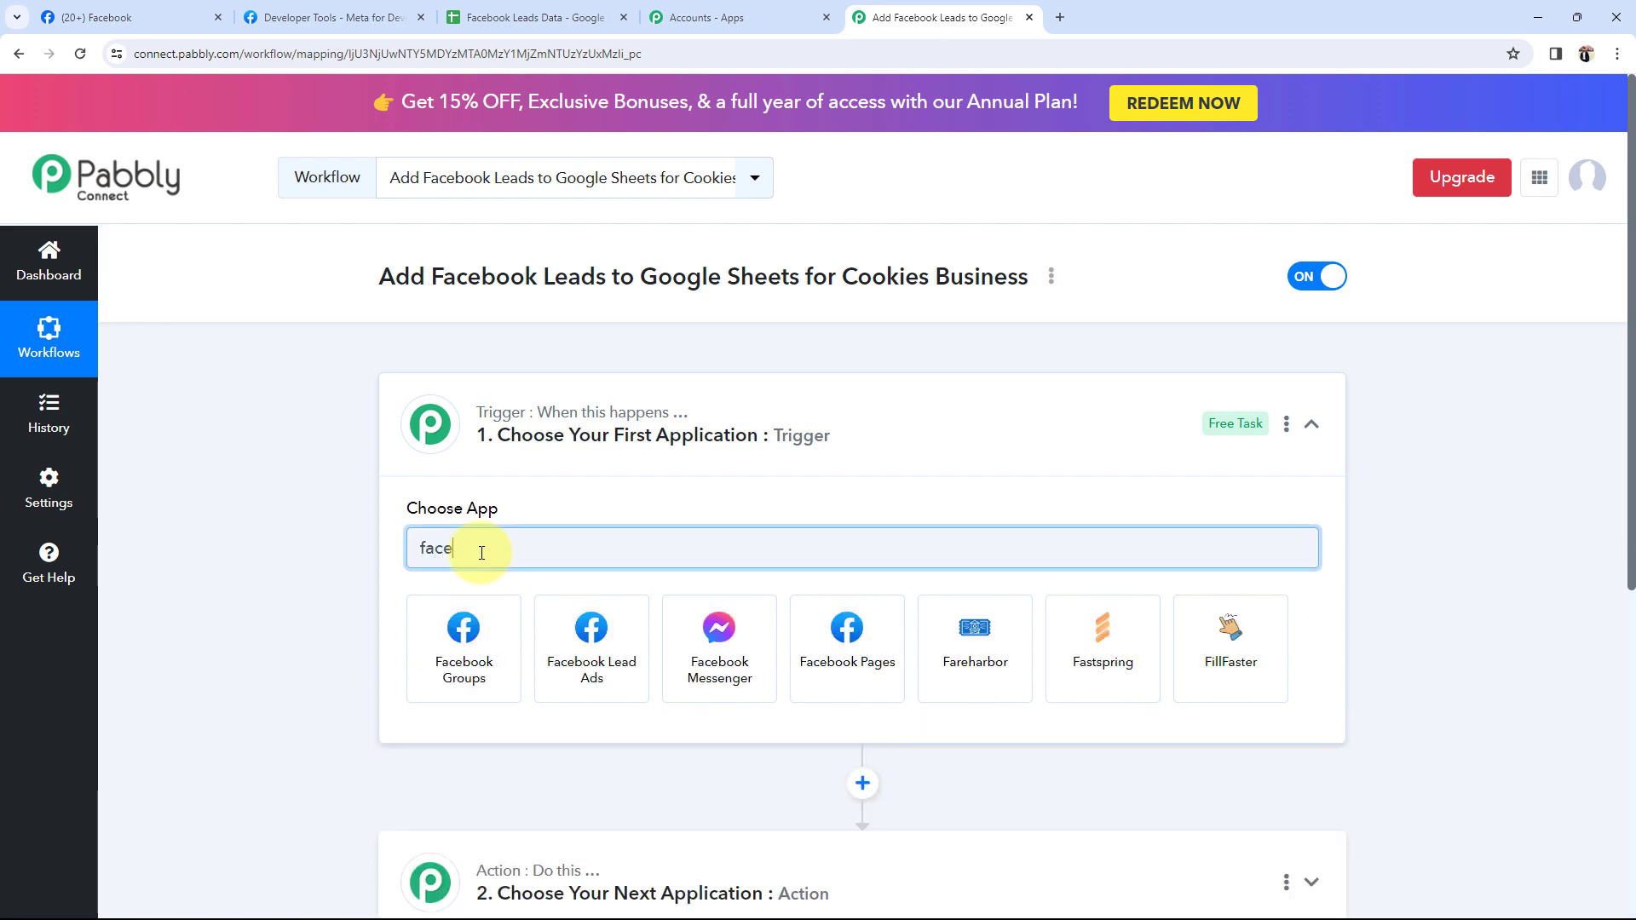
left_click(493, 627)
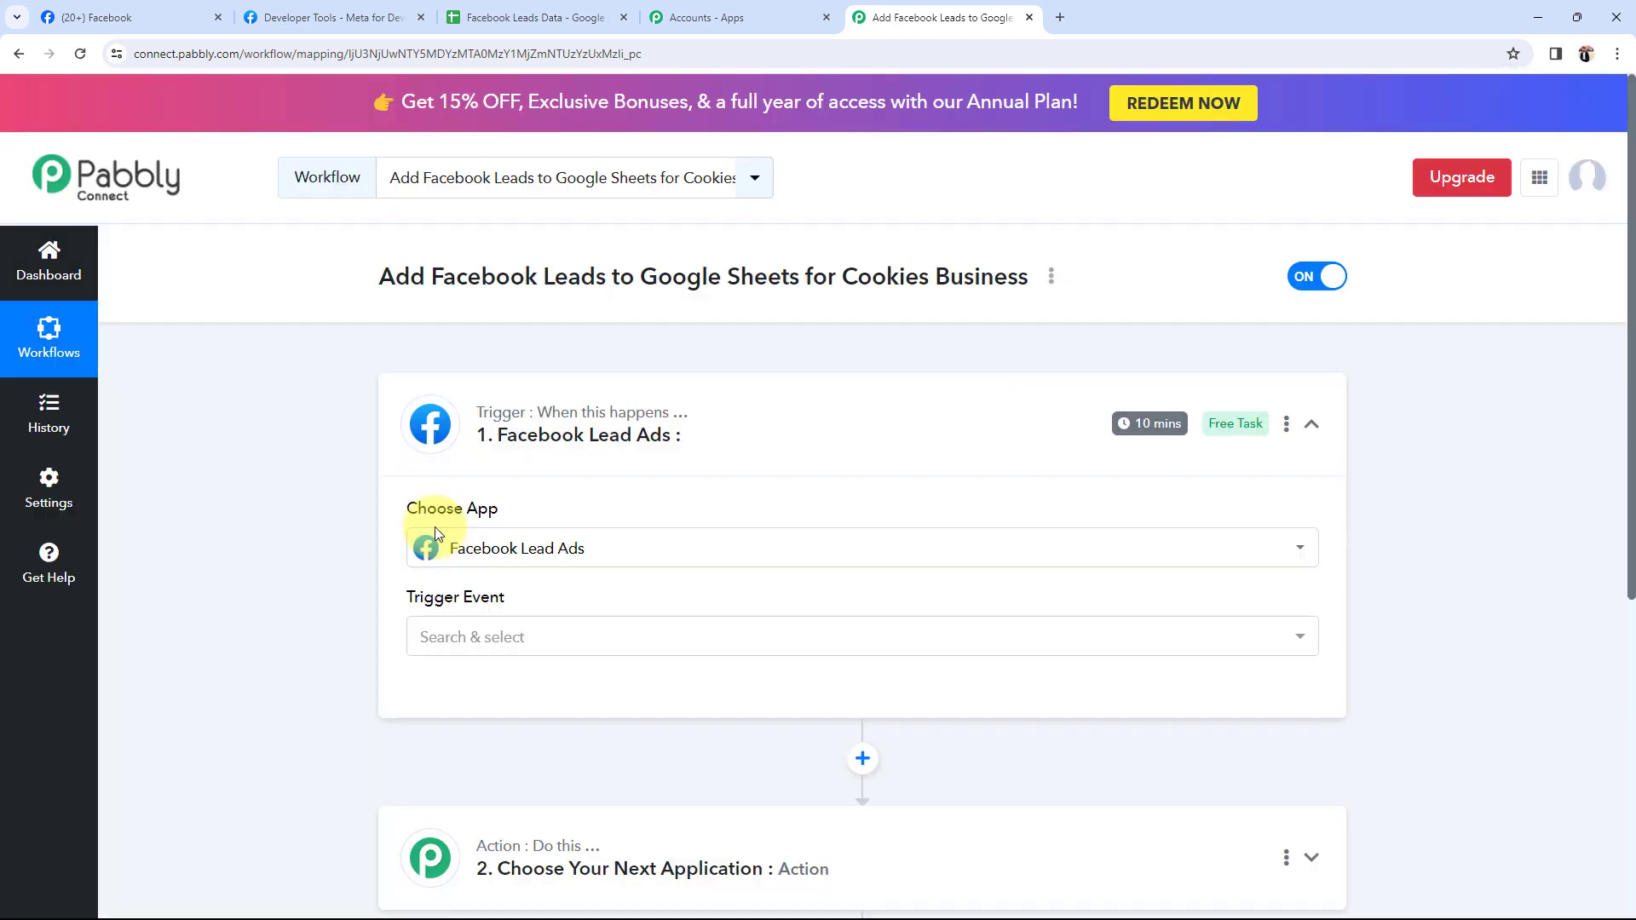
scroll(434, 519, "down", 2)
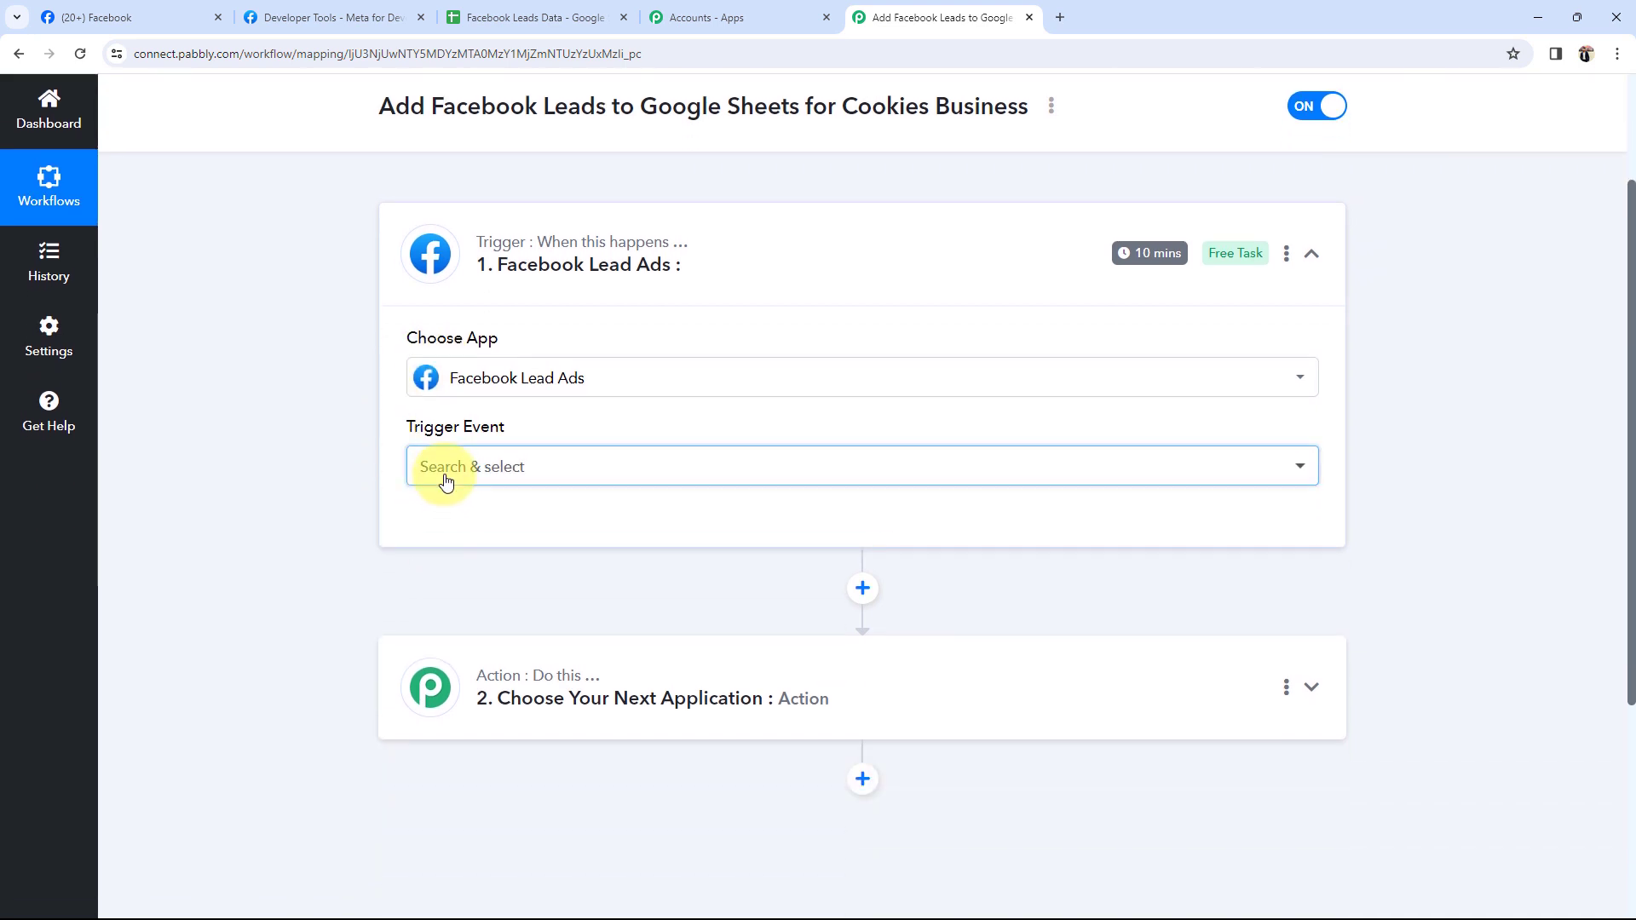
left_click(445, 479)
left_click(438, 569)
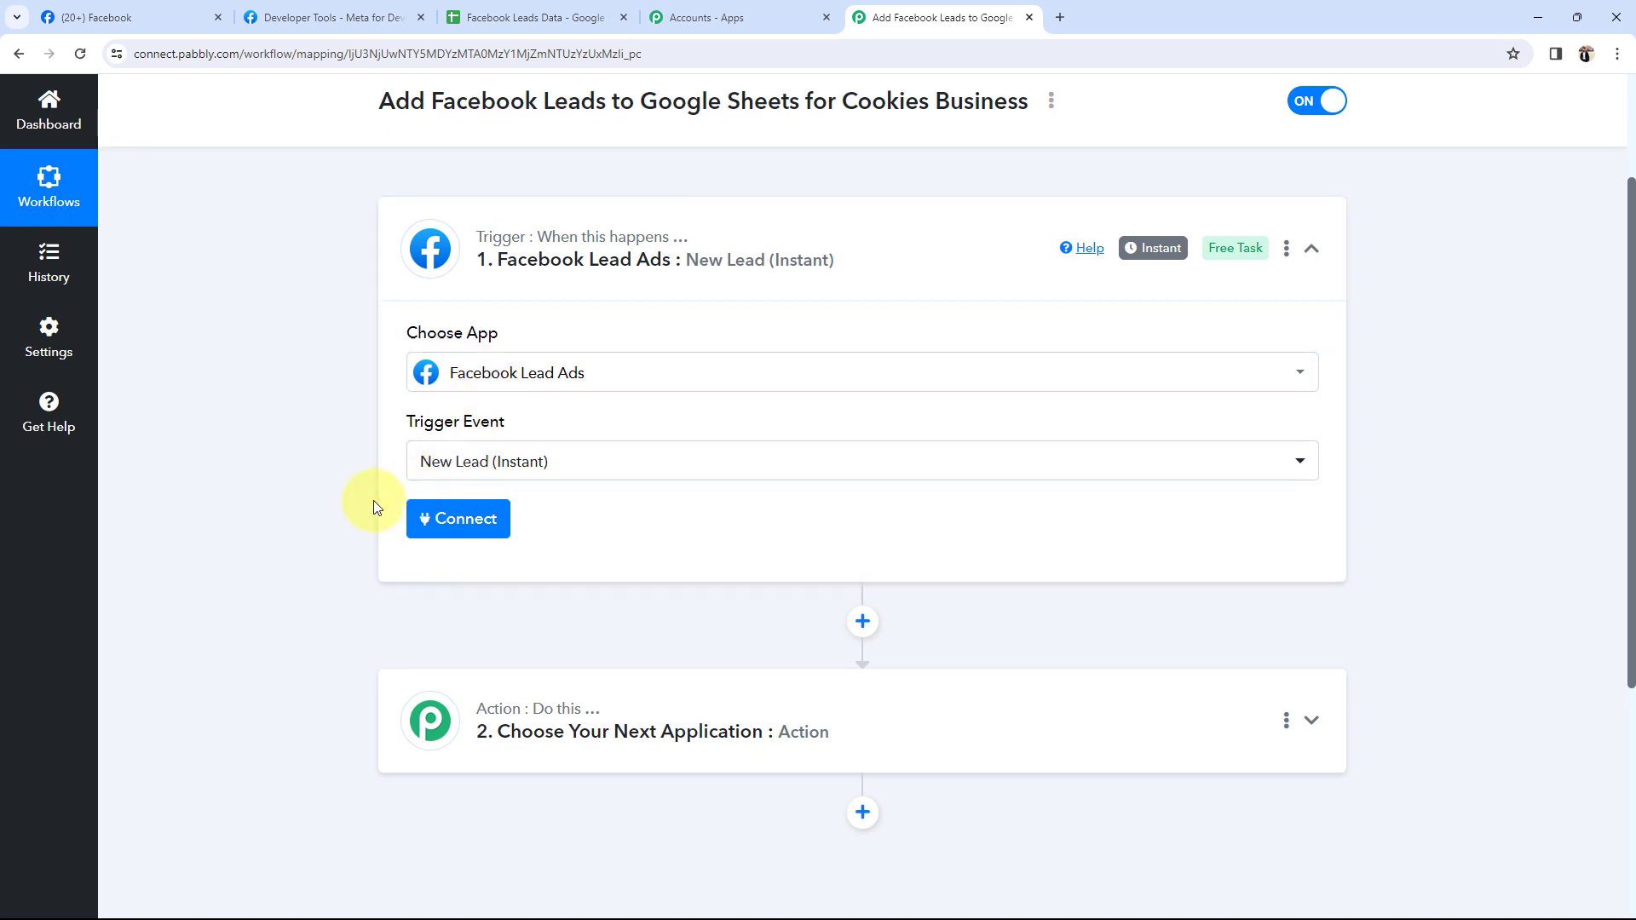
- Set the workflow's action to Google Sheets with the Add New Row event and collapse the action step
scroll(529, 548, "down", 2)
left_click(526, 554)
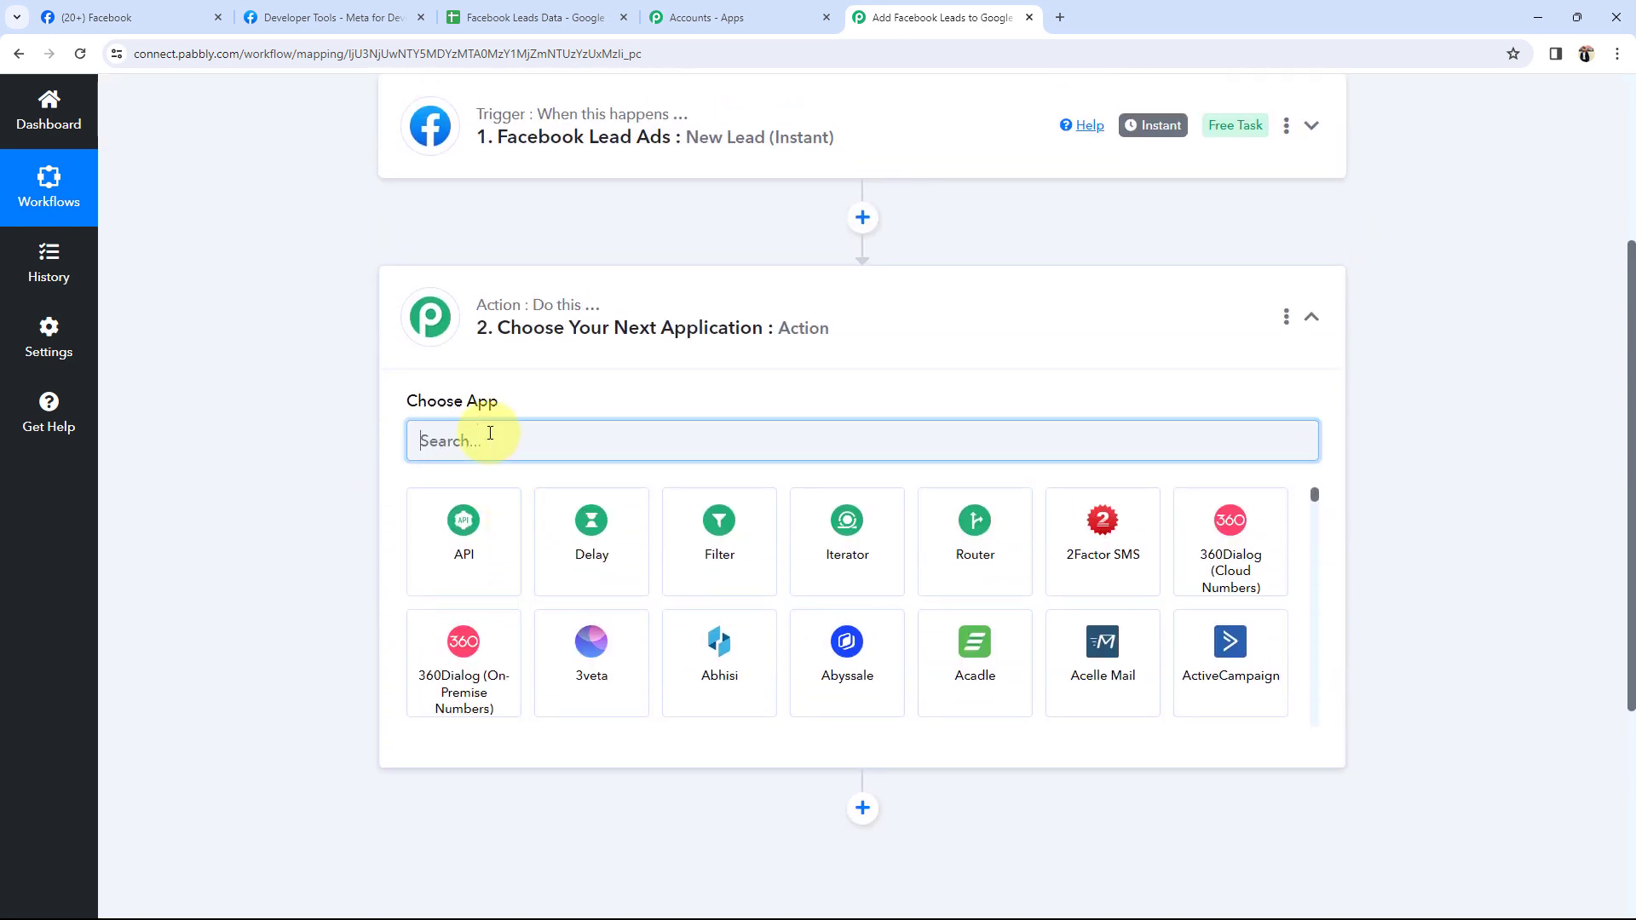
type("goo")
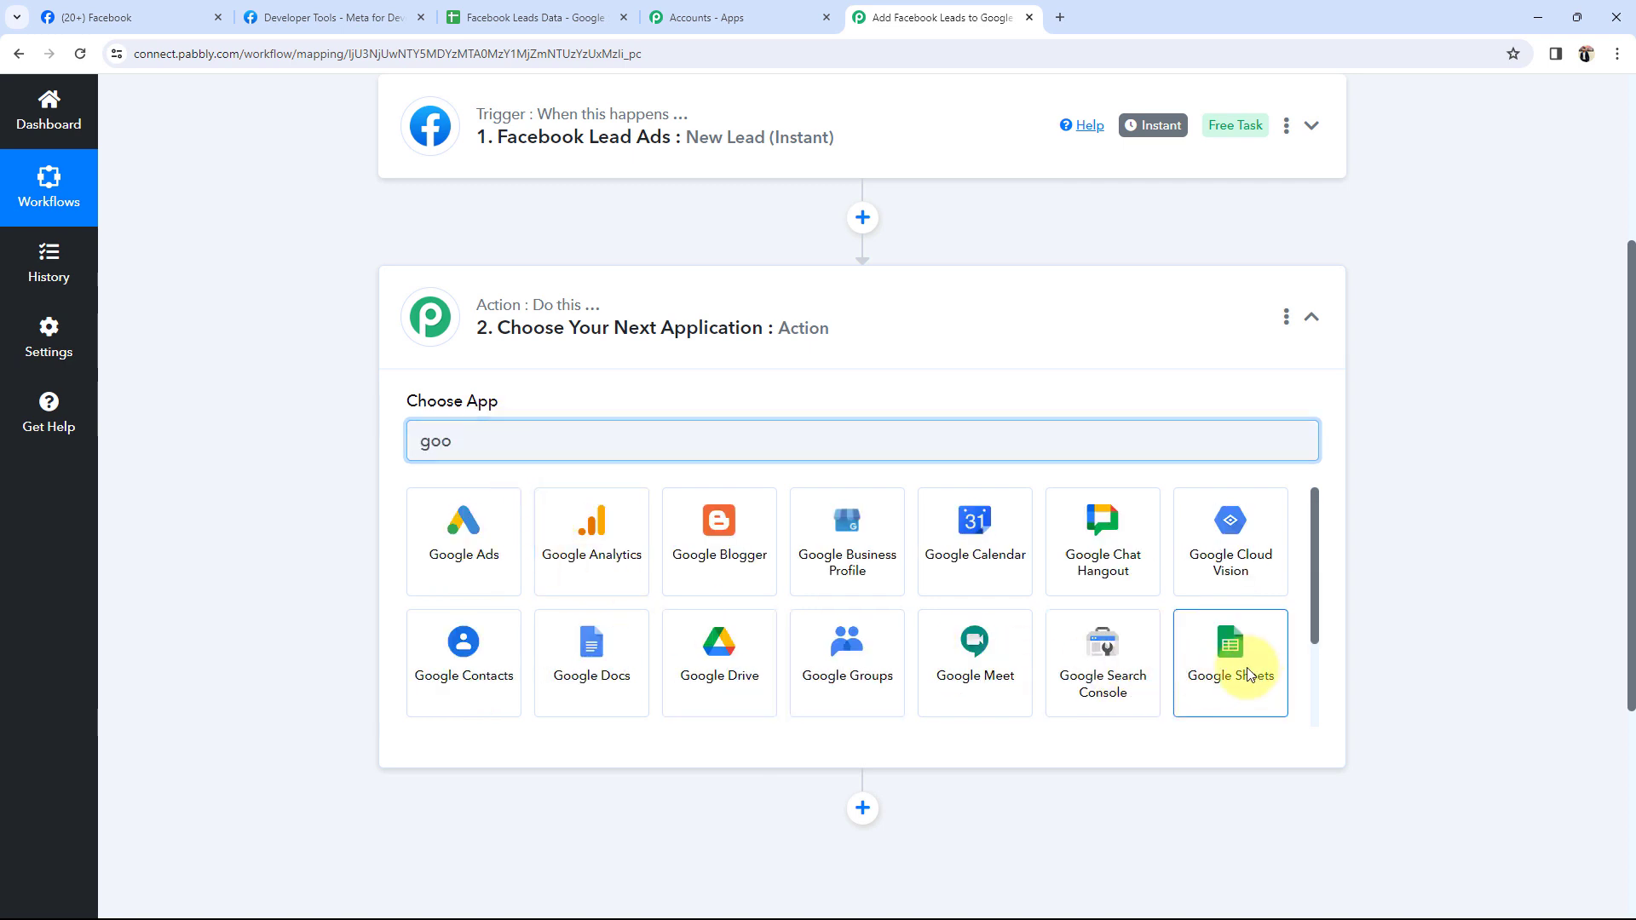
left_click(1248, 675)
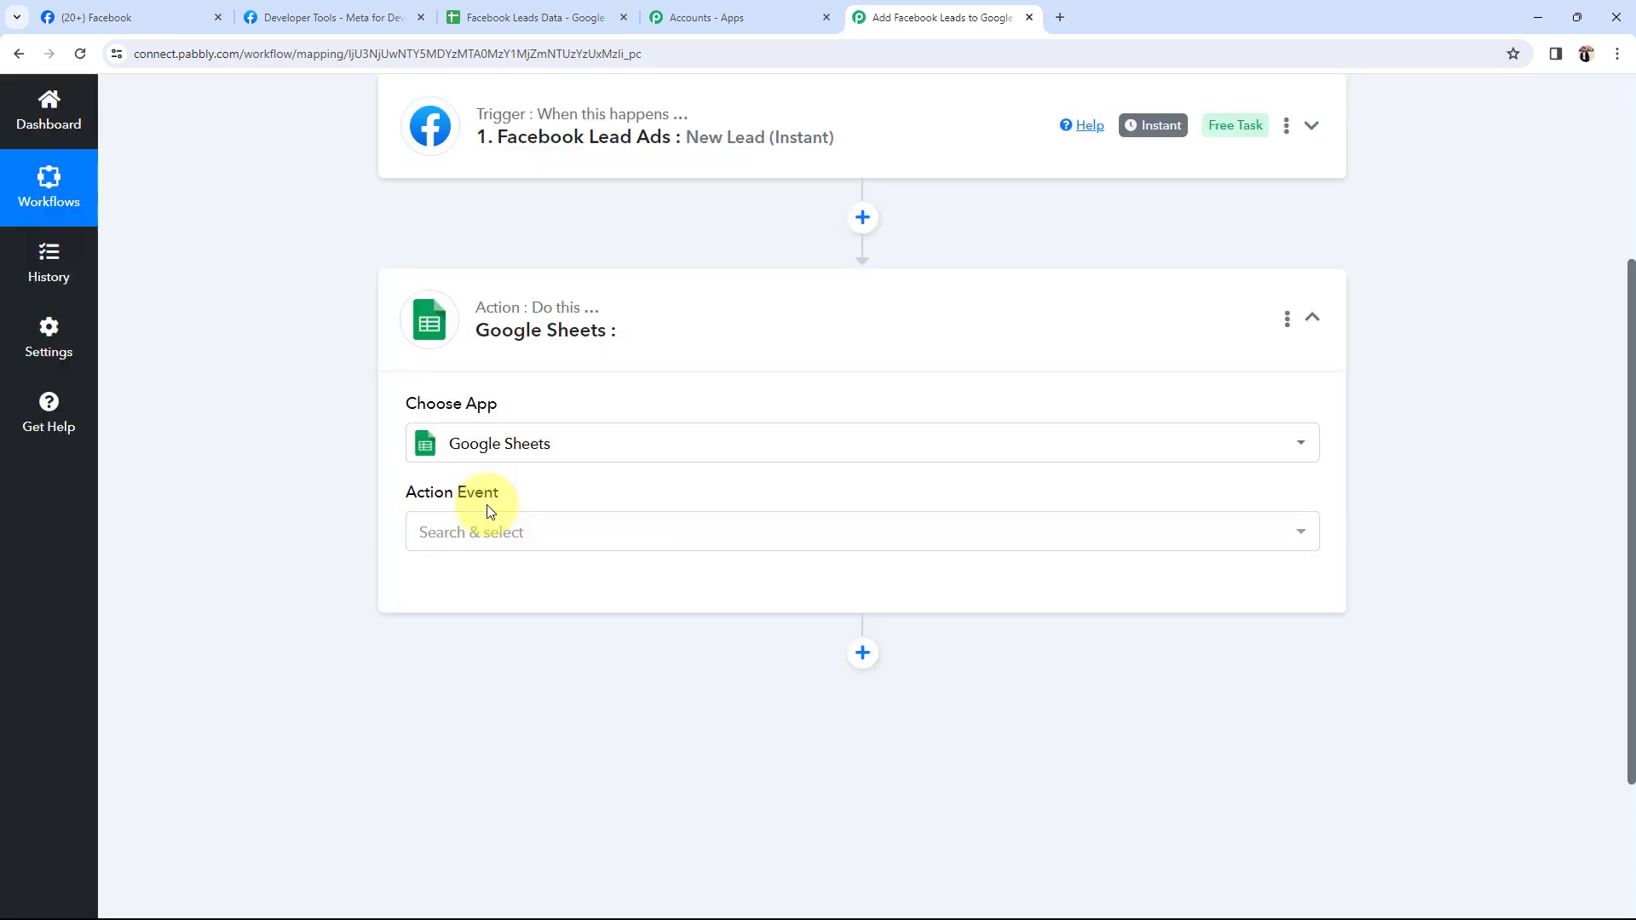
left_click(462, 532)
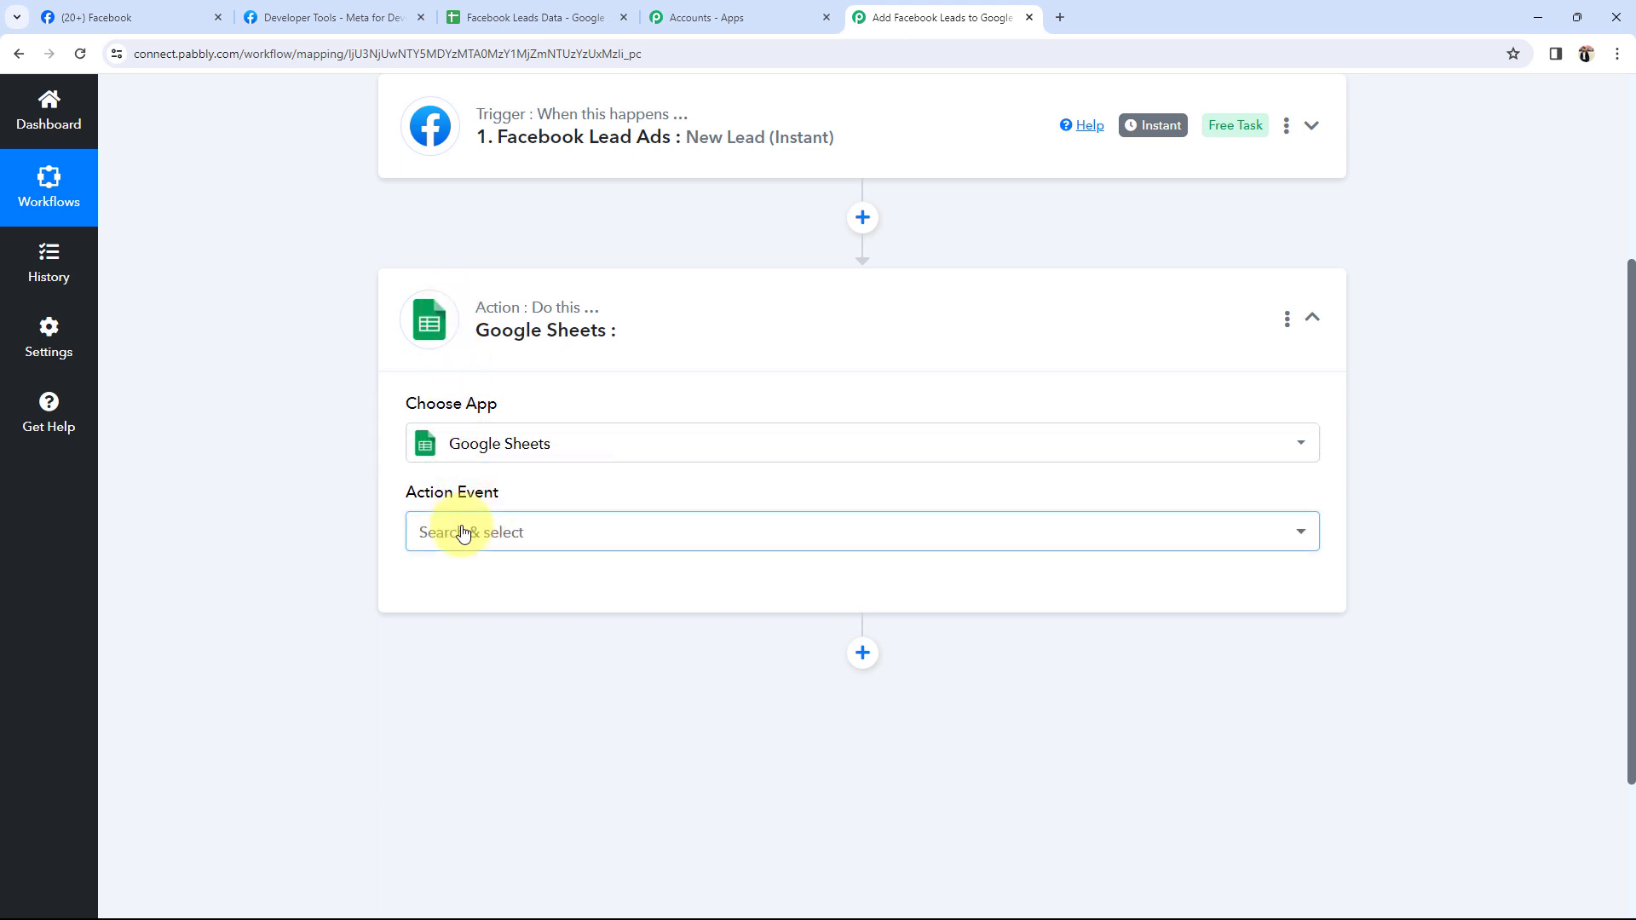
left_click(452, 220)
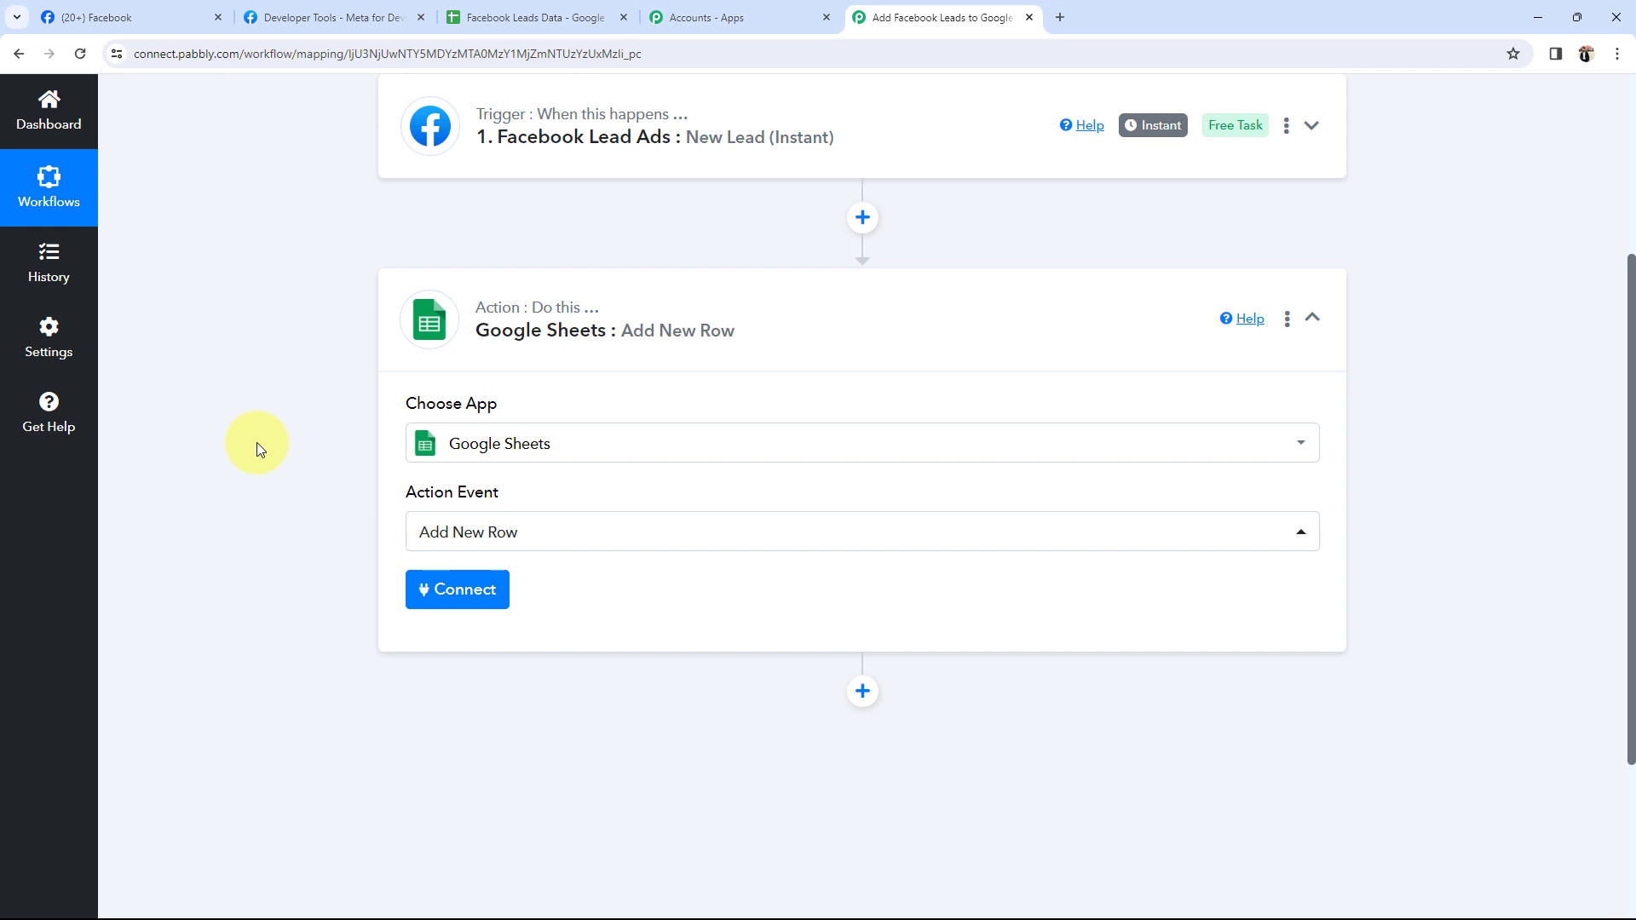
left_click(746, 324)
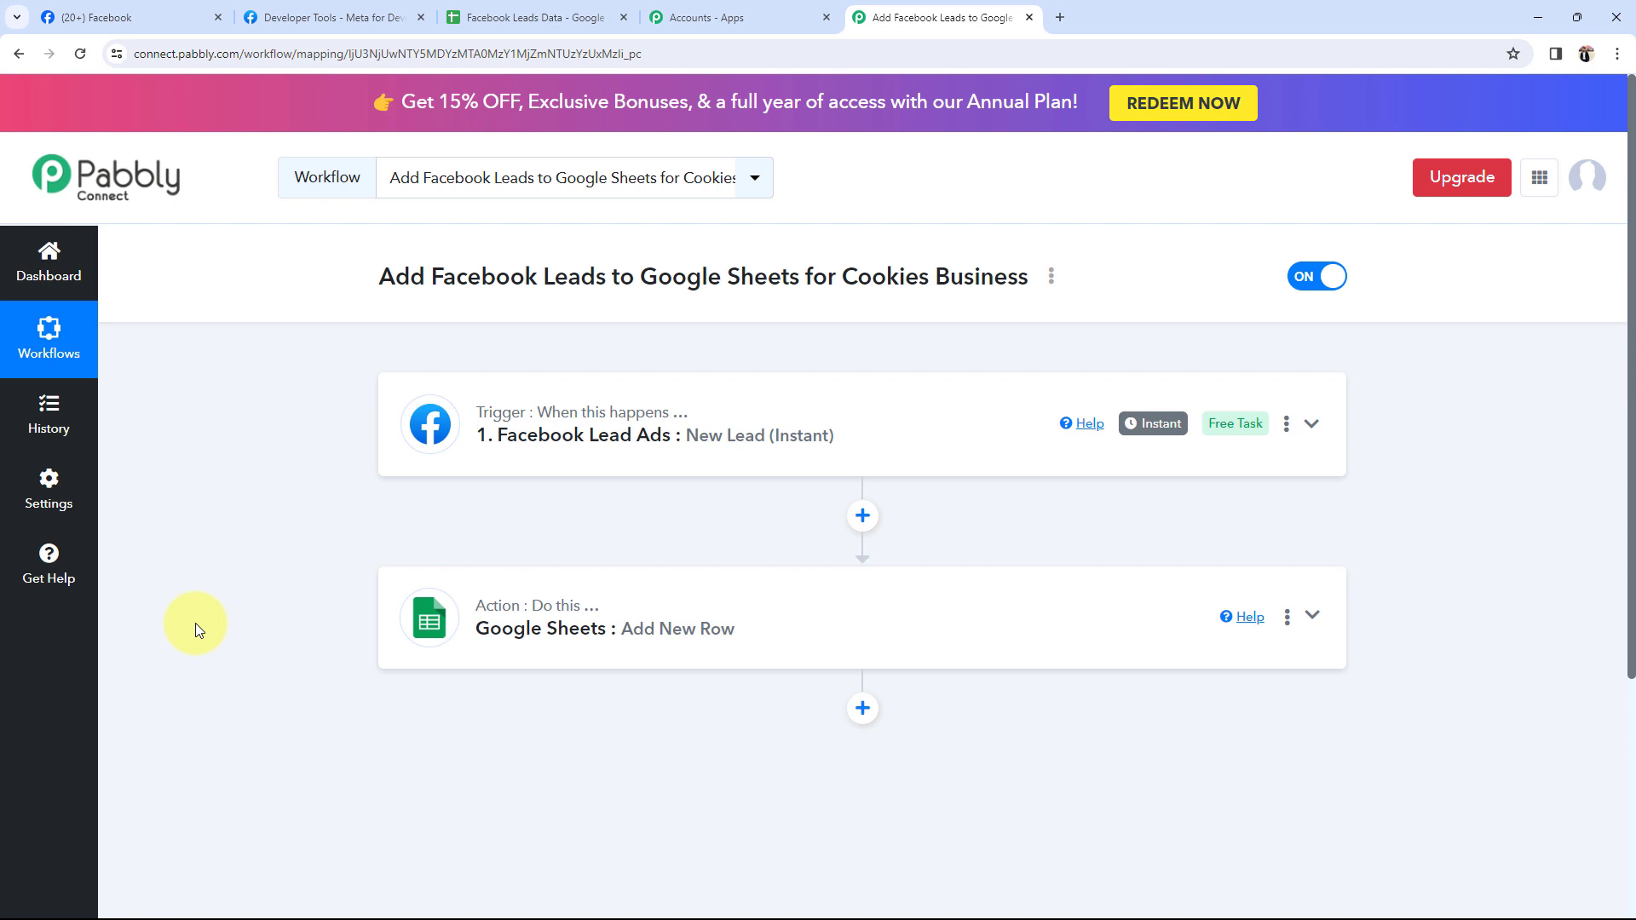
- Connect the Facebook Lead Ads trigger to the Facebook account through a new connection
left_click(620, 413)
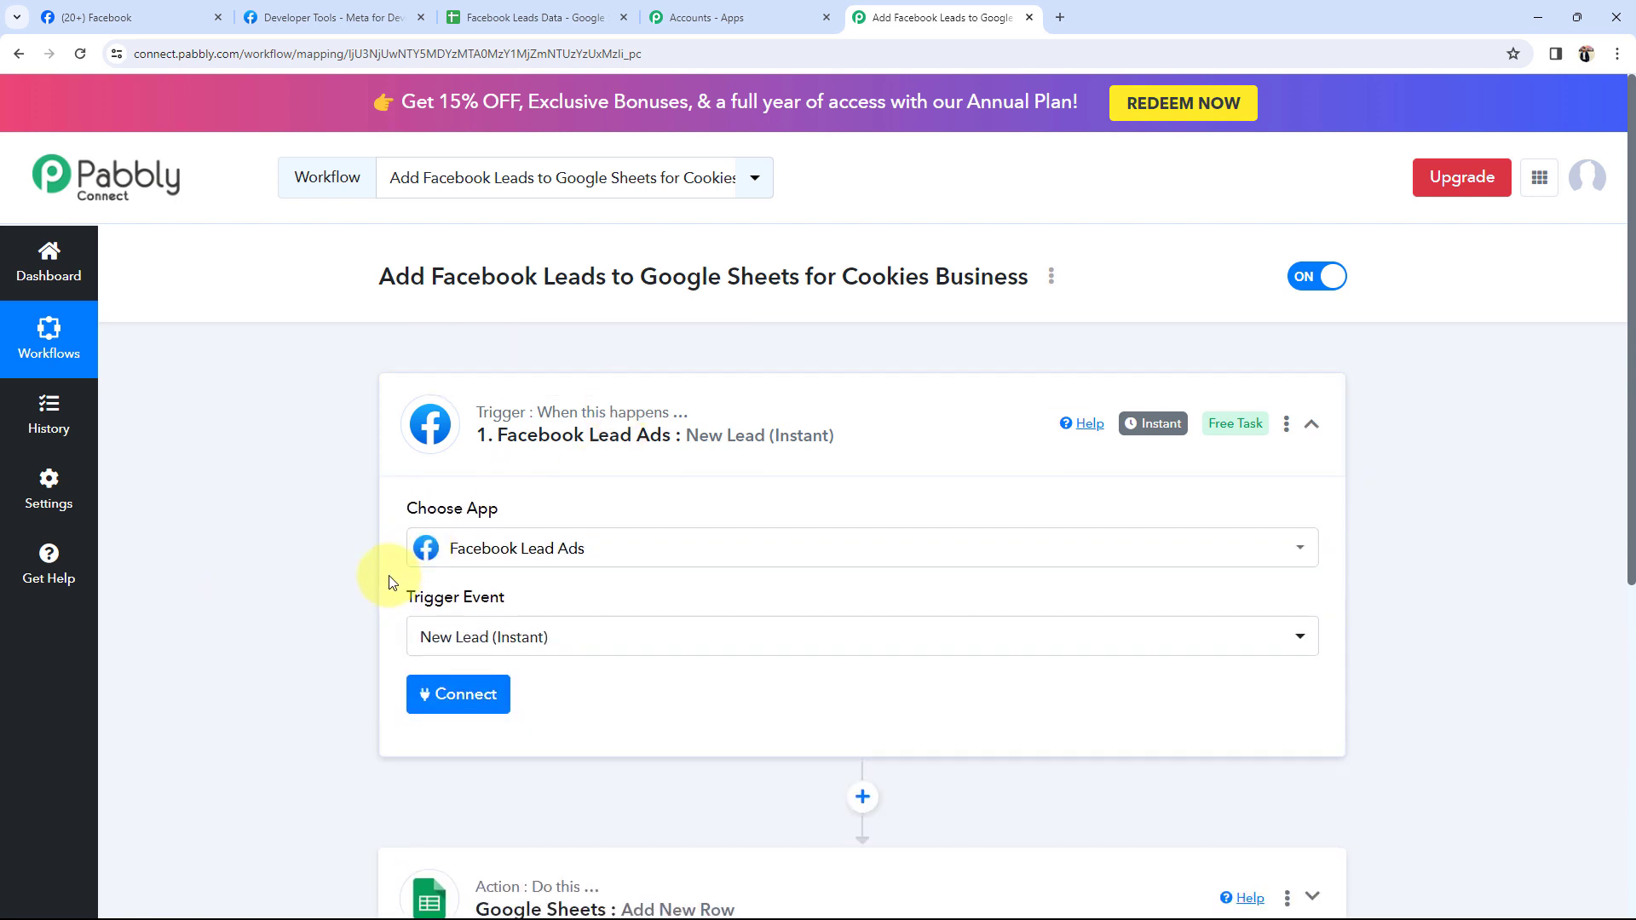
scroll(390, 583, "down", 1)
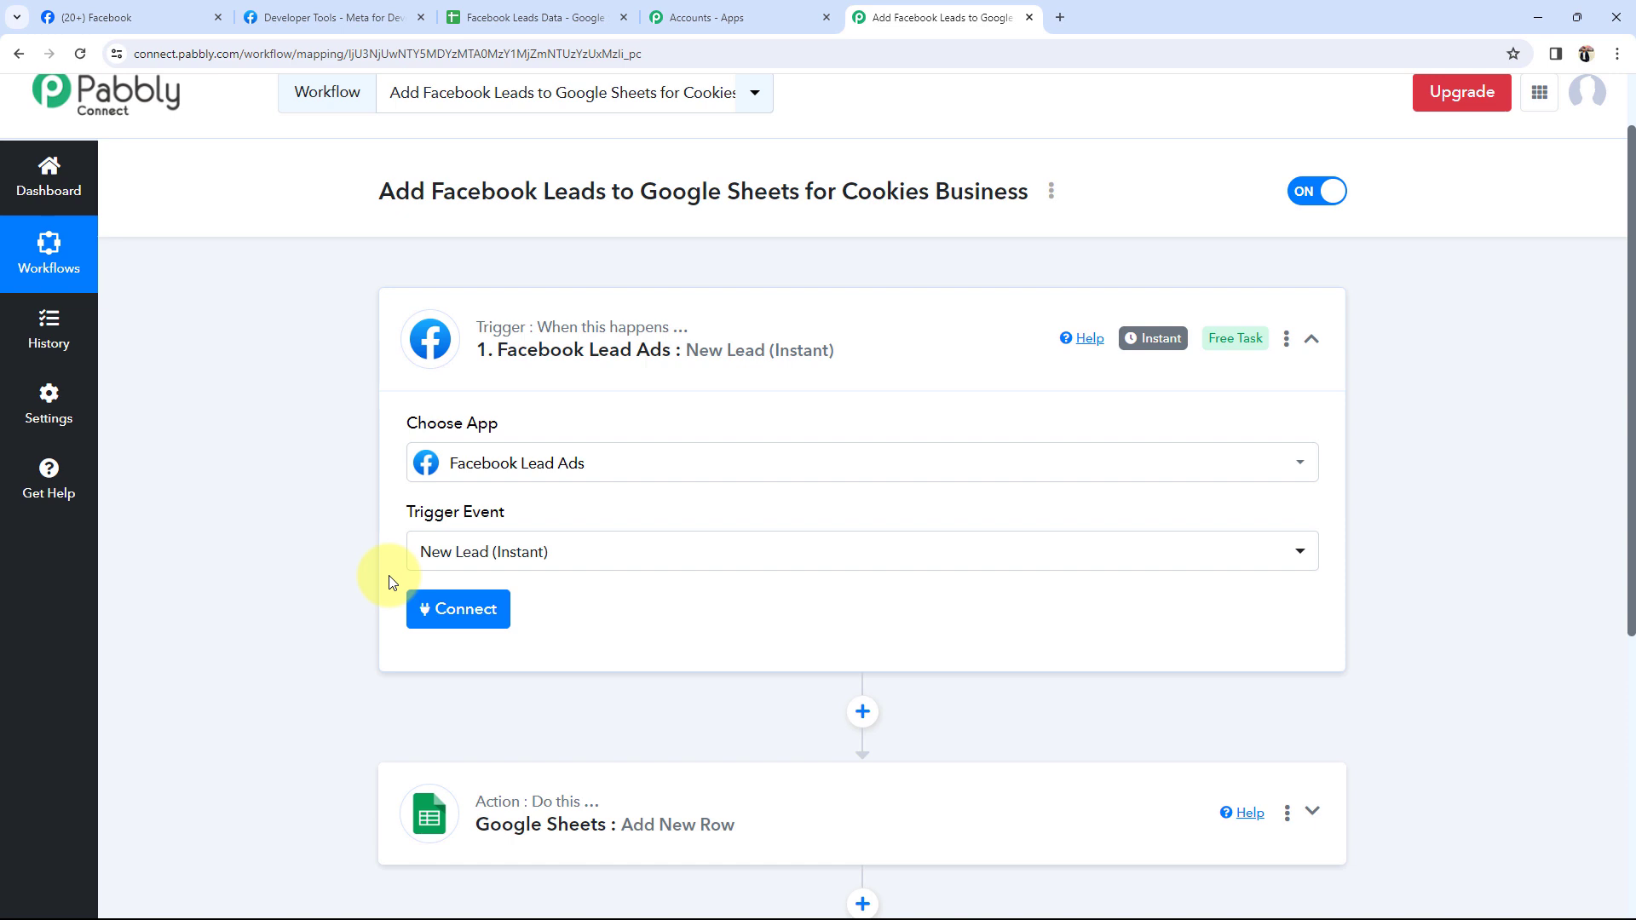
left_click(418, 625)
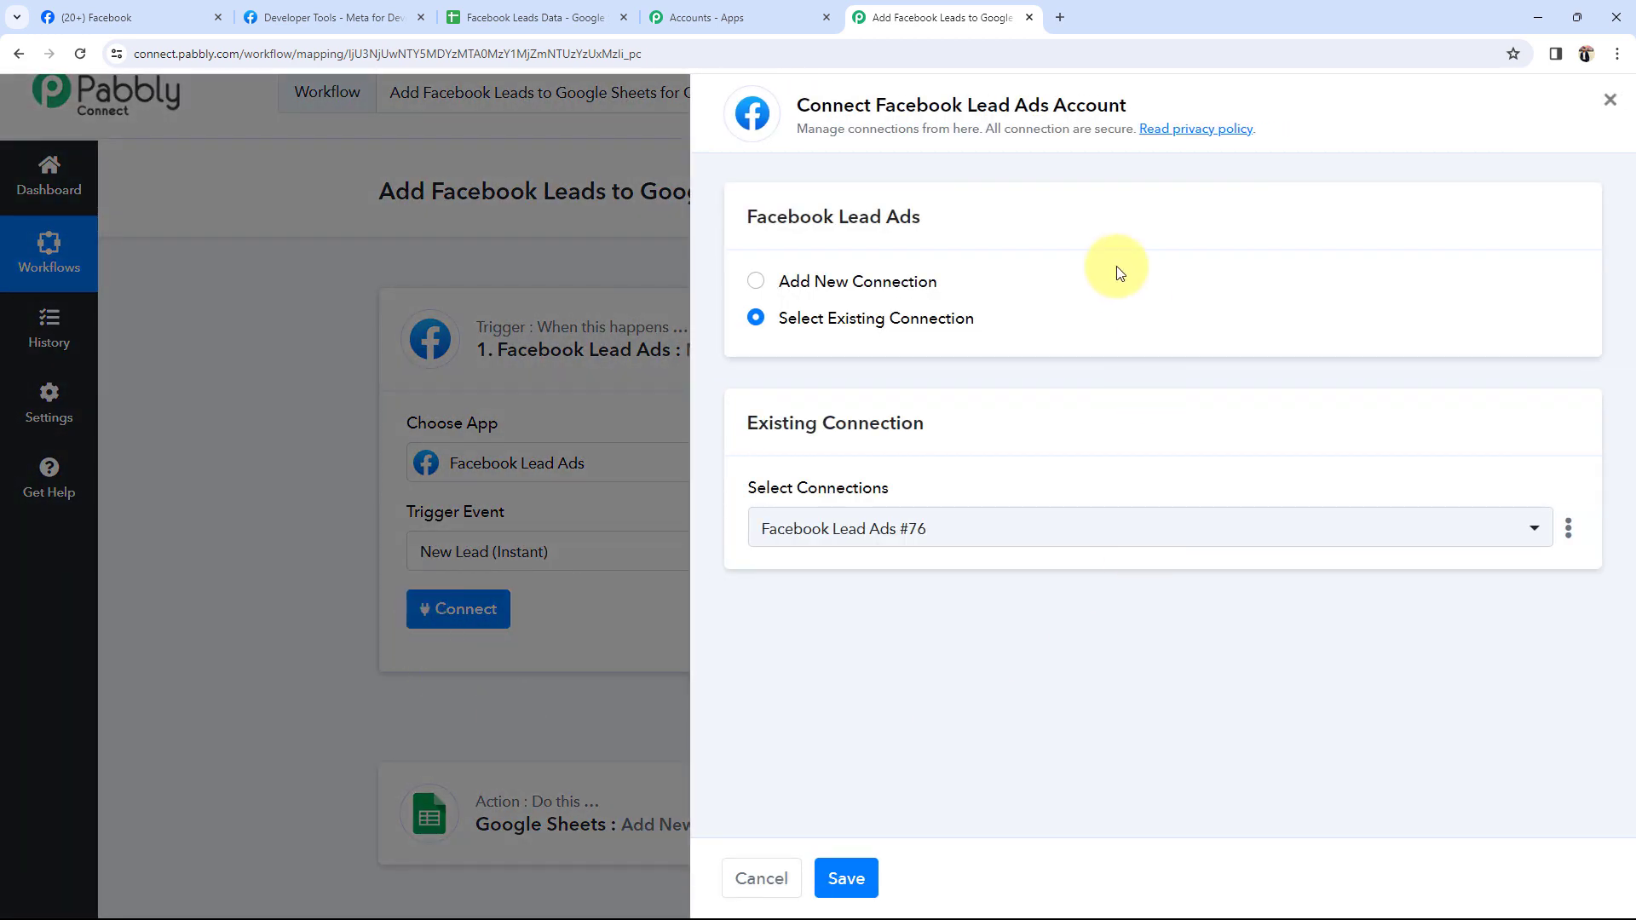
left_click(755, 281)
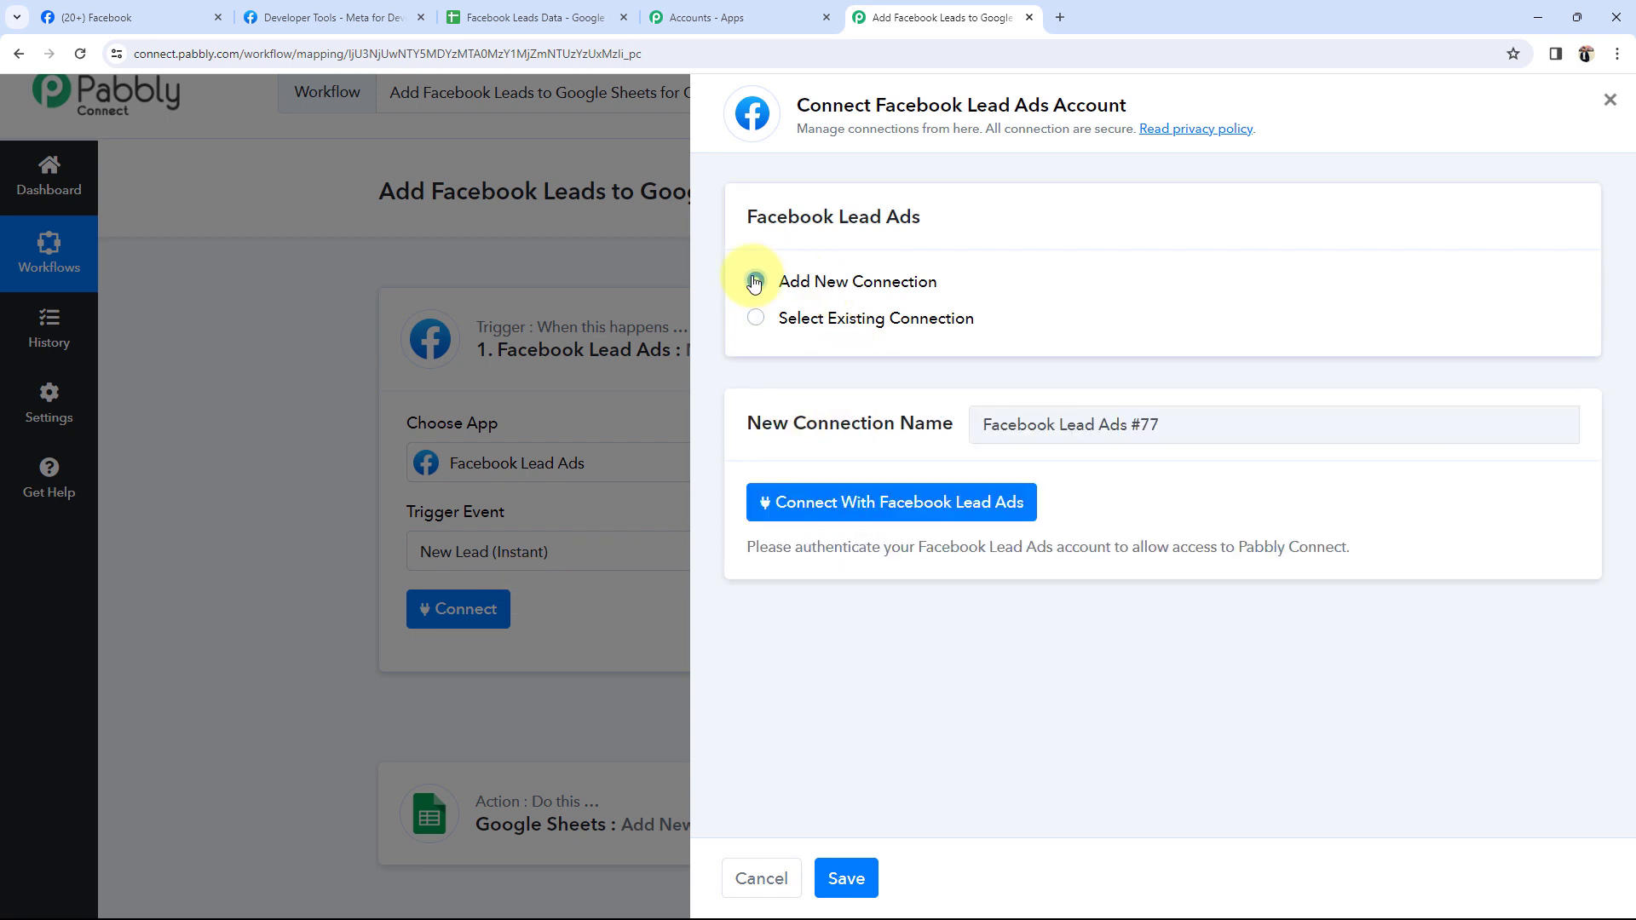
left_click(780, 502)
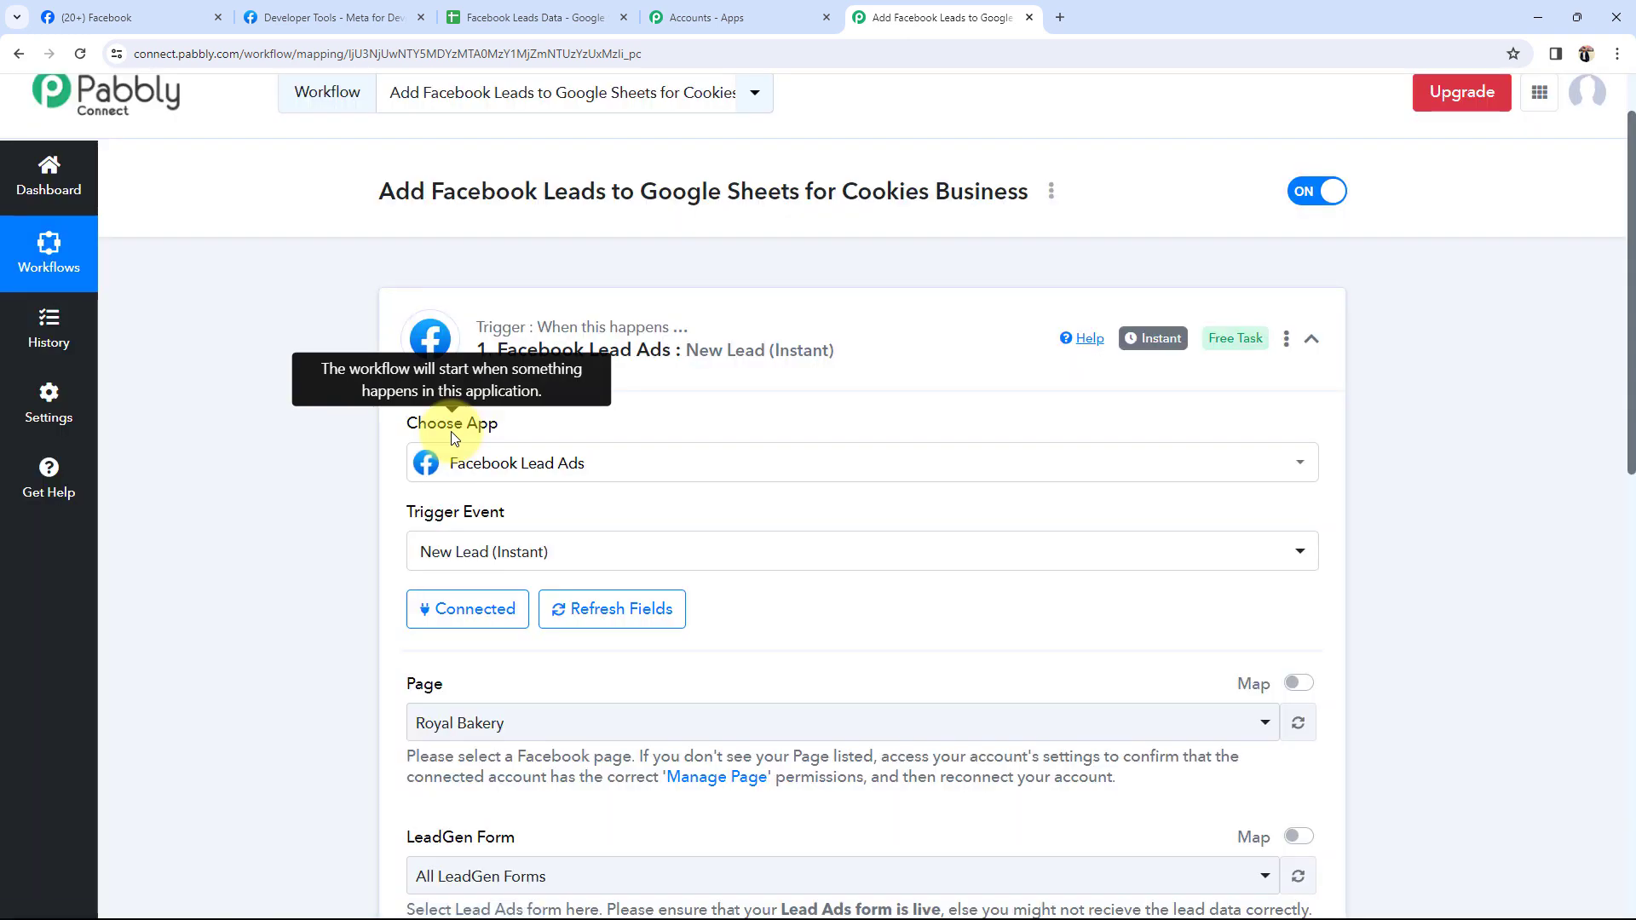
- Set the trigger's page to Royal Bakery and check the matching page on Facebook
scroll(452, 431, "down", 3)
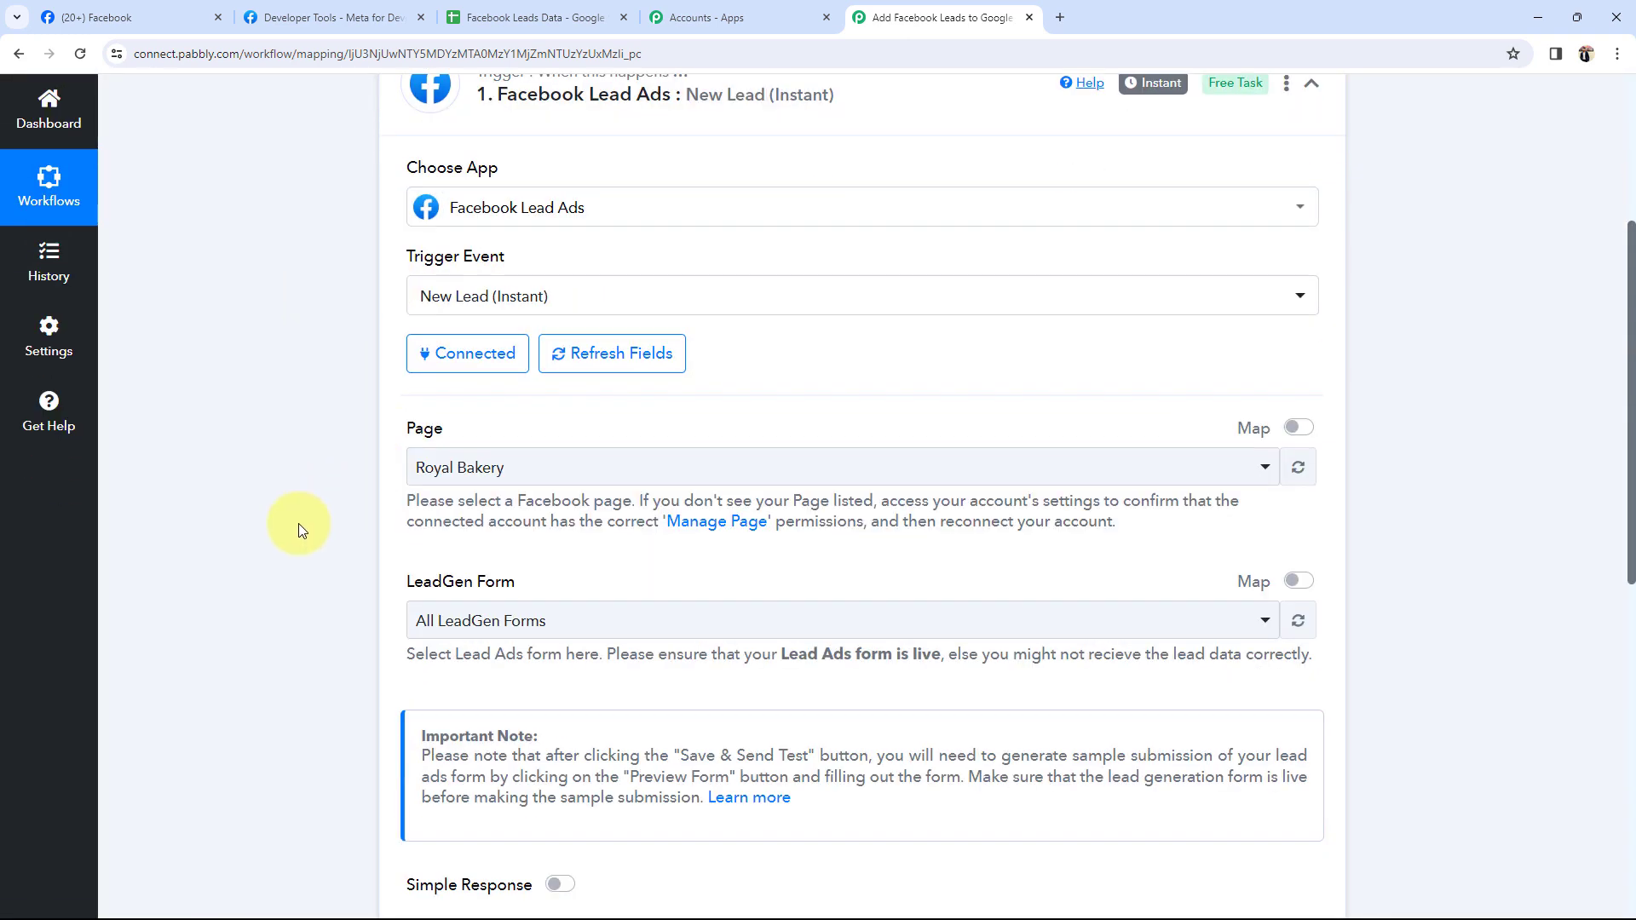
left_click(530, 474)
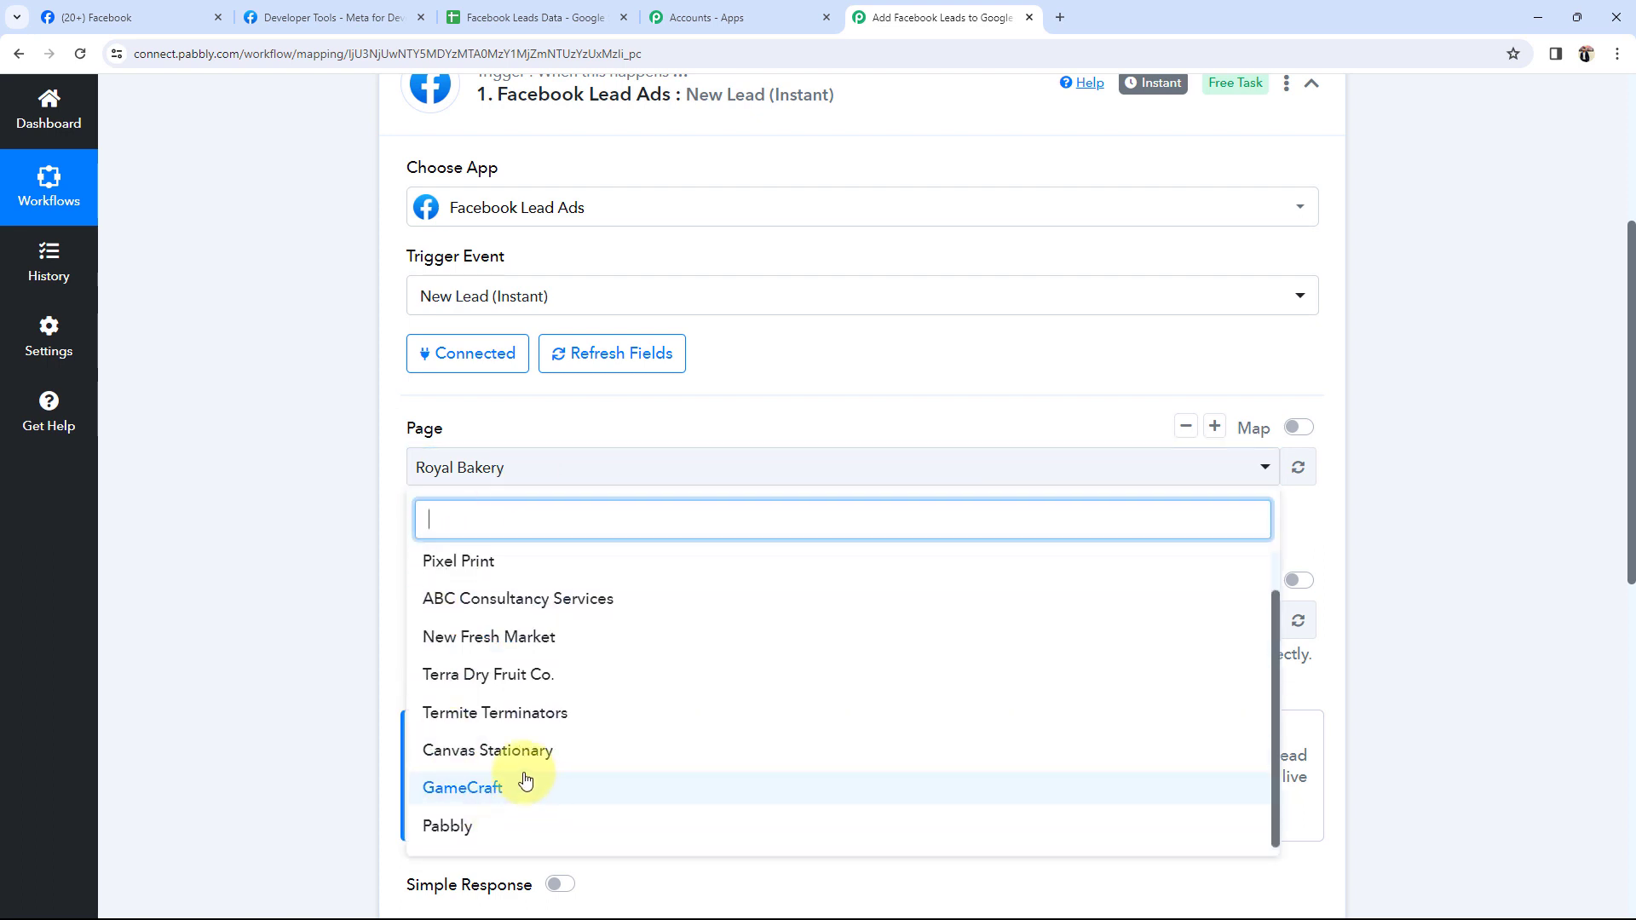
scroll(443, 759, "up", 1)
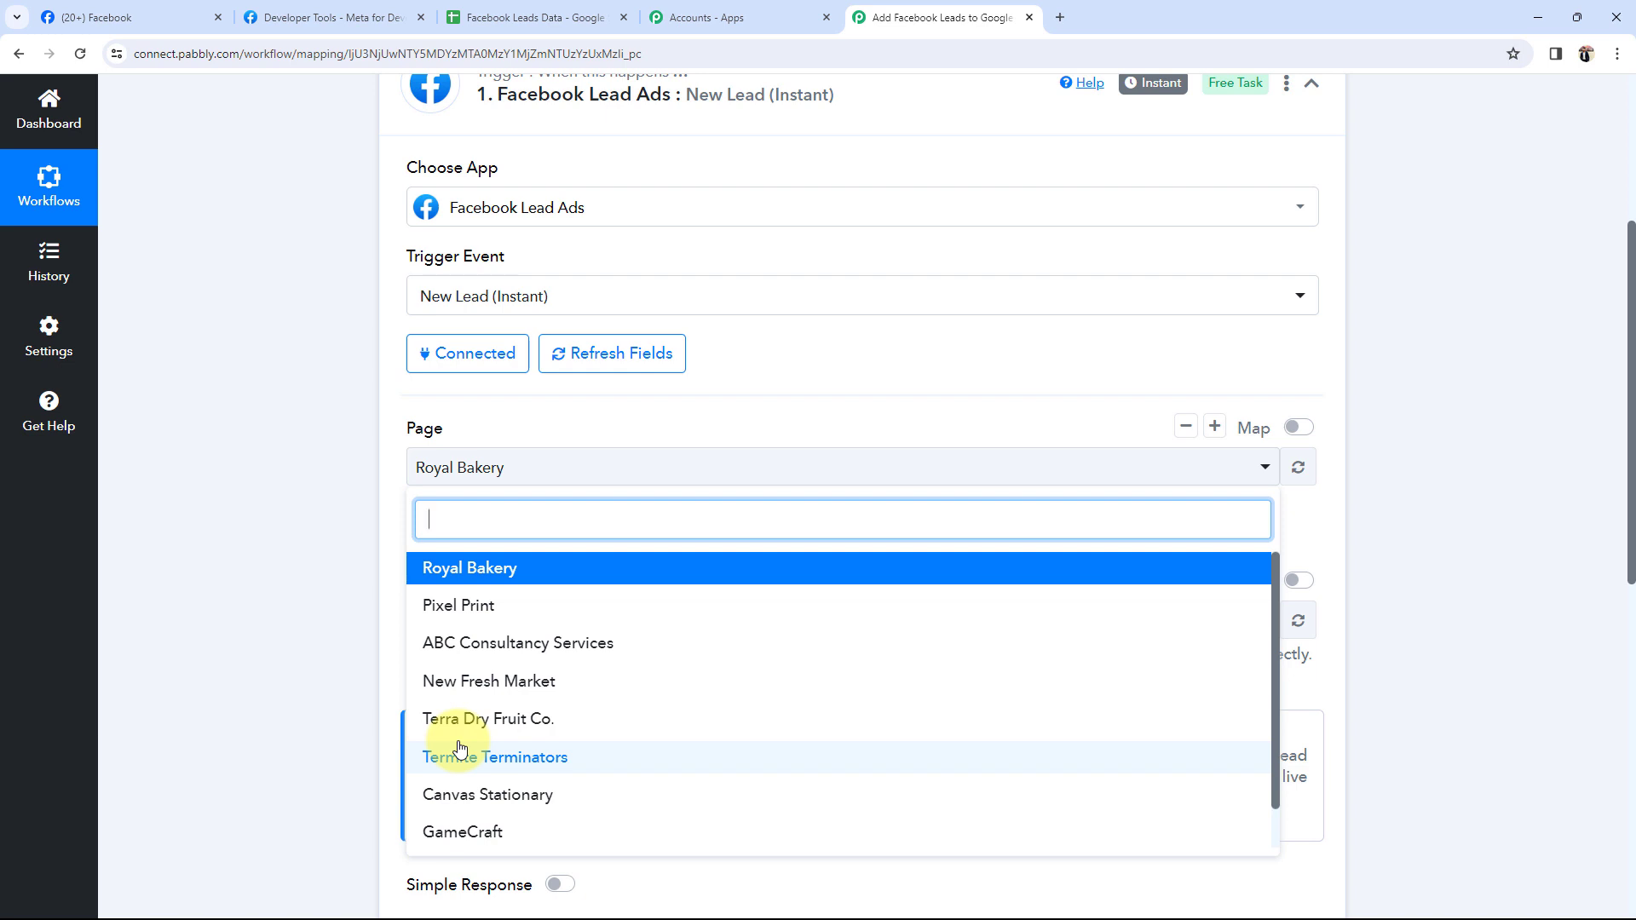
left_click(456, 568)
left_click(161, 13)
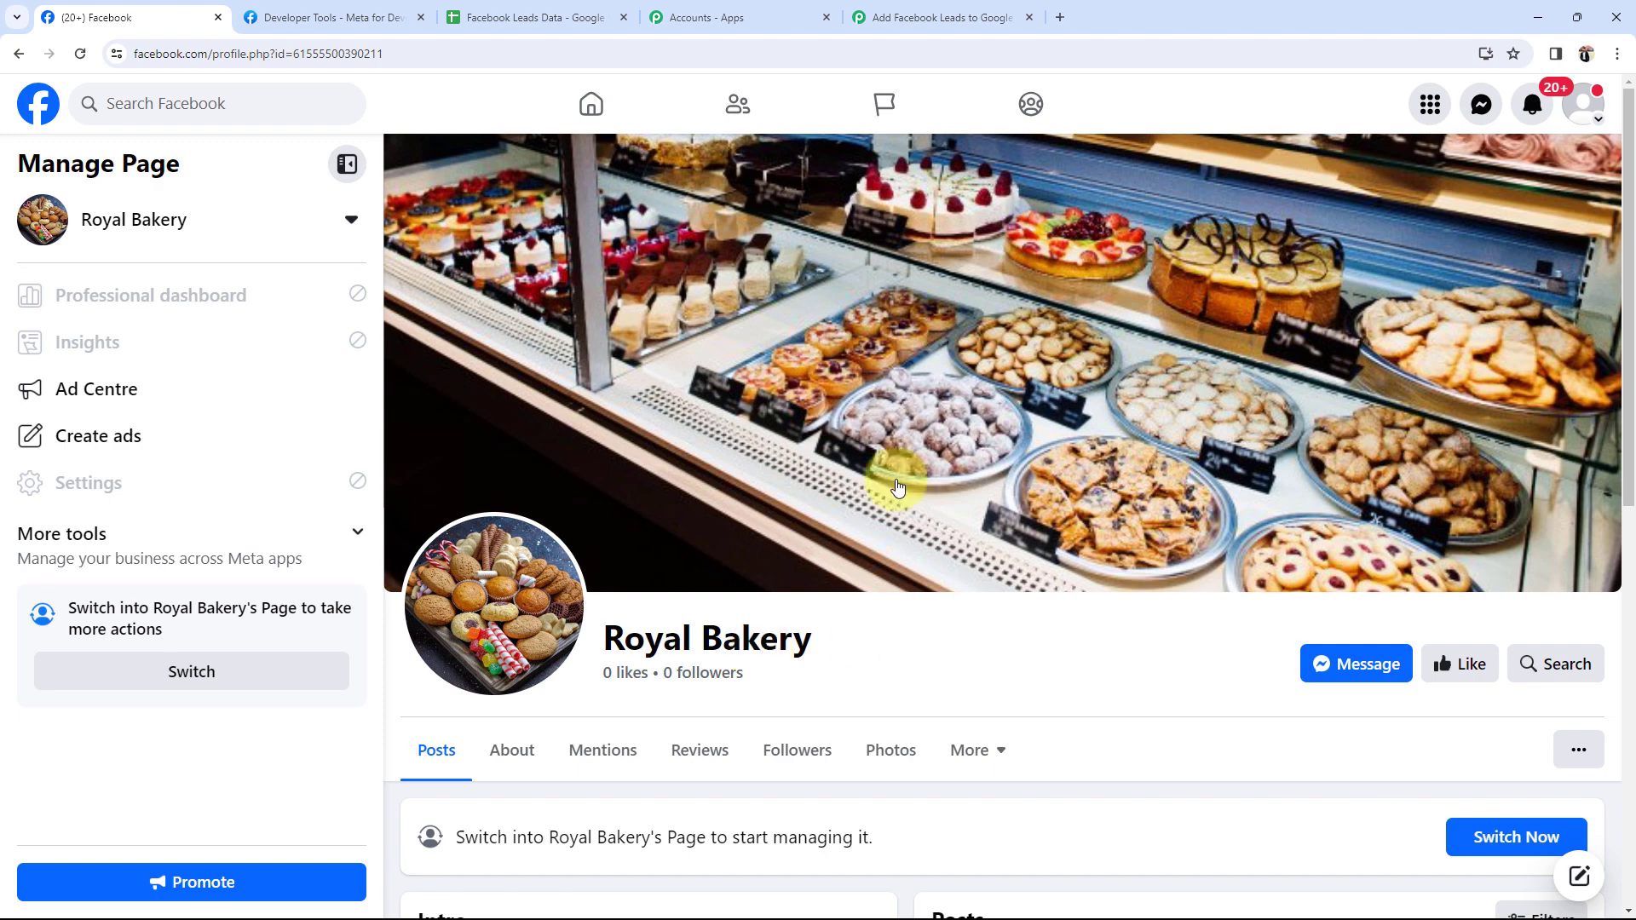
left_click(937, 17)
- Set the trigger's LeadGen form to Lead Form
left_click(430, 630)
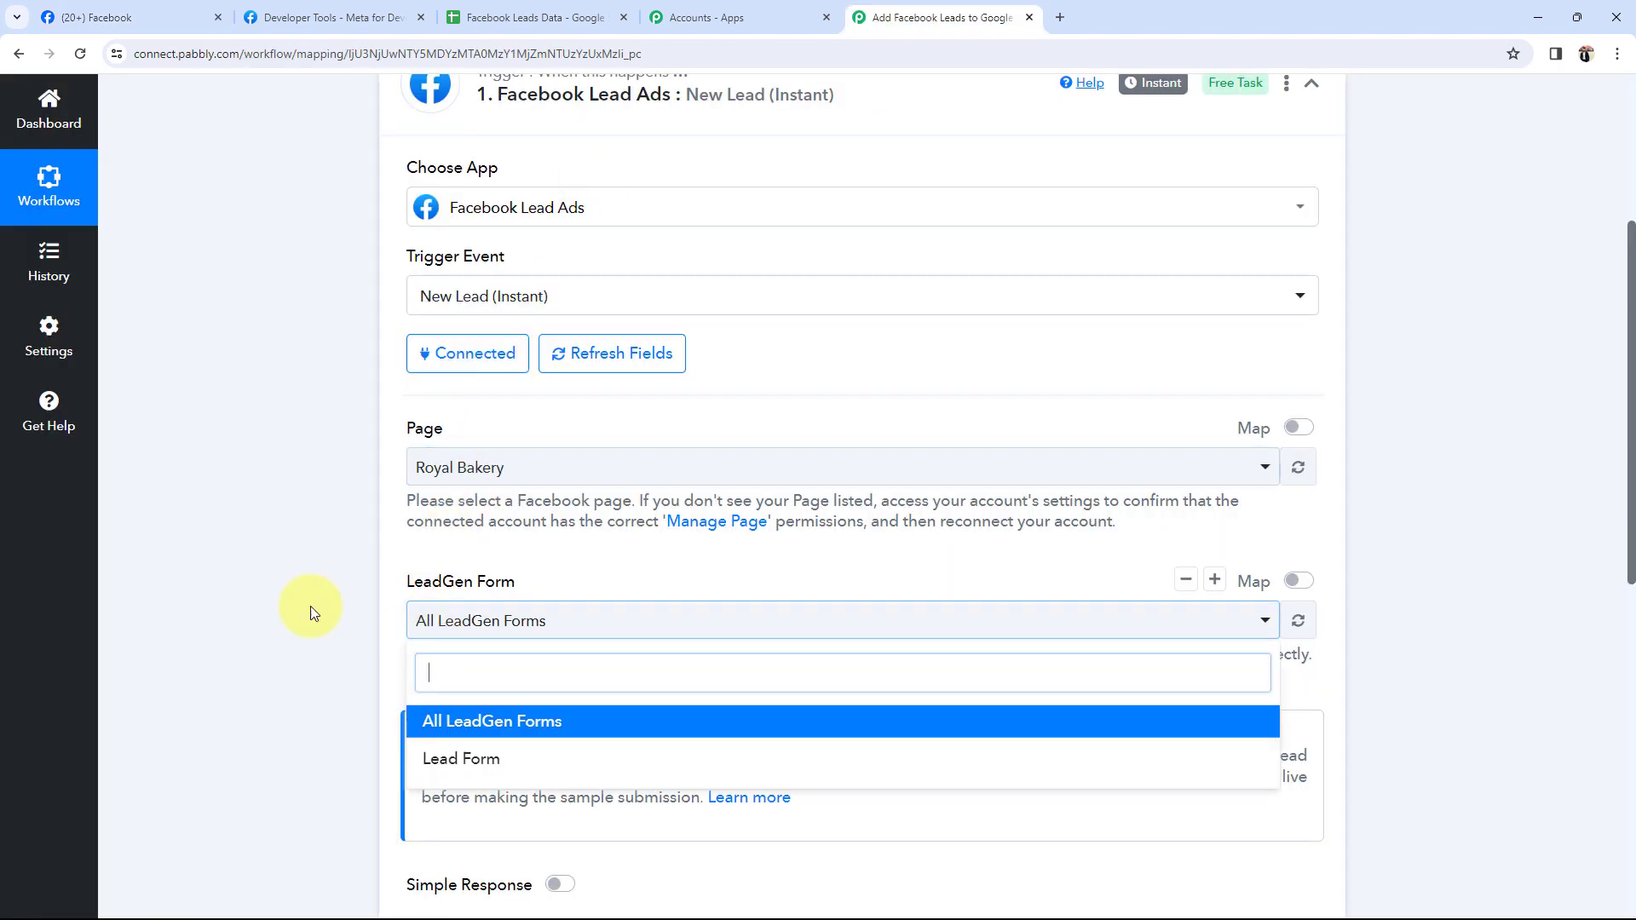
scroll(237, 603, "down", 1)
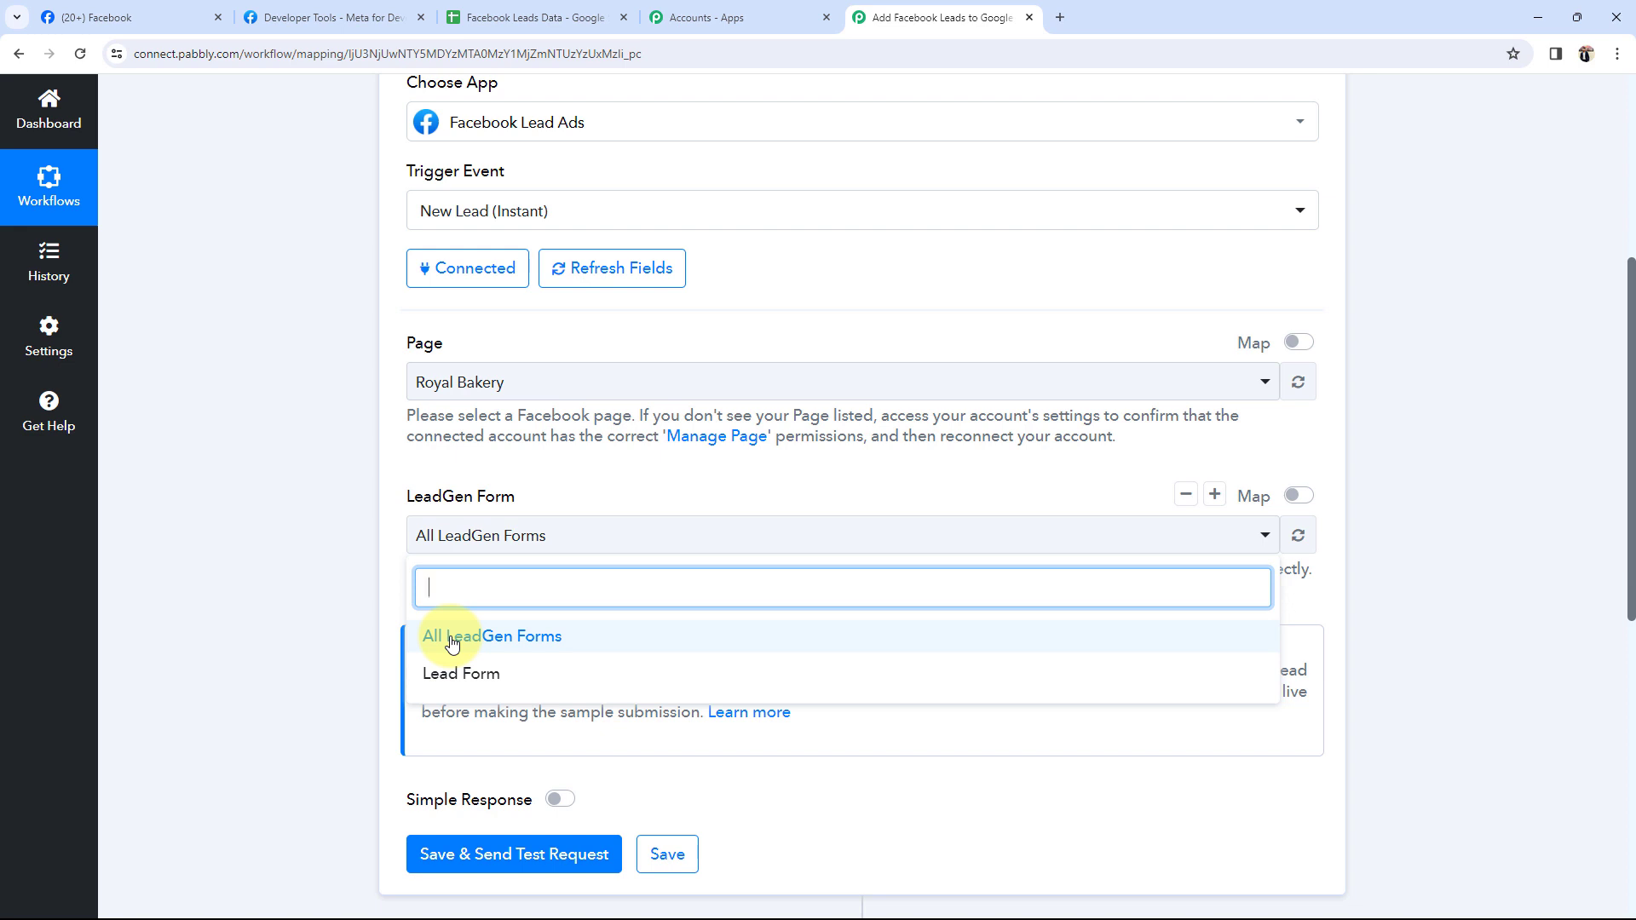
left_click(452, 673)
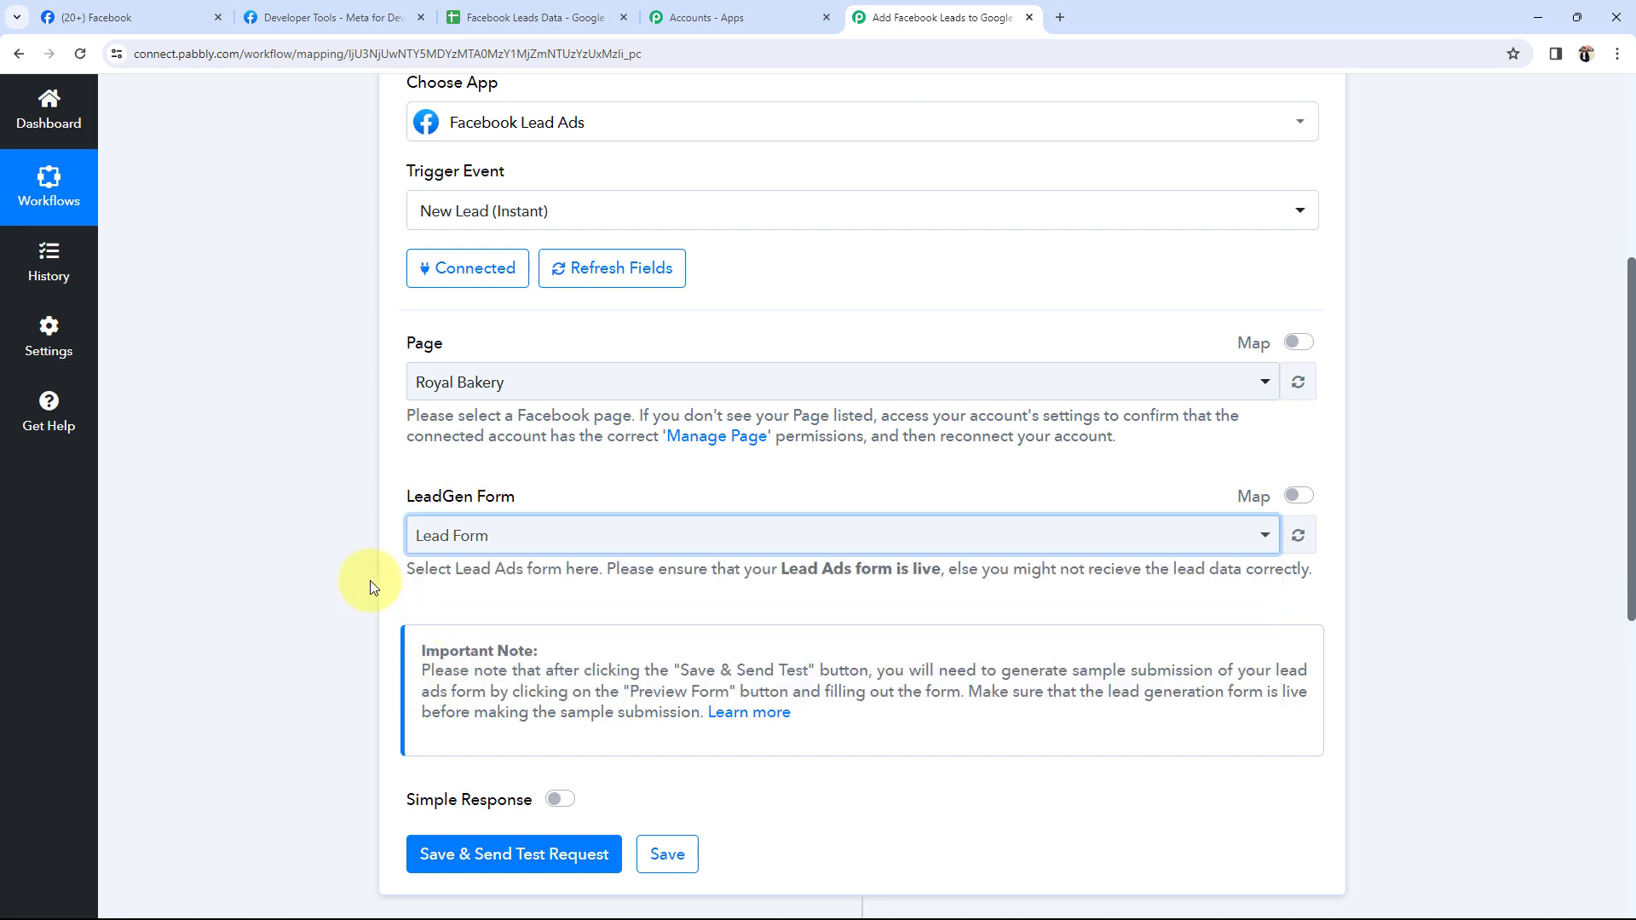
- Save the trigger with a test request and read the important note about generating a sample submission
scroll(401, 579, "down", 2)
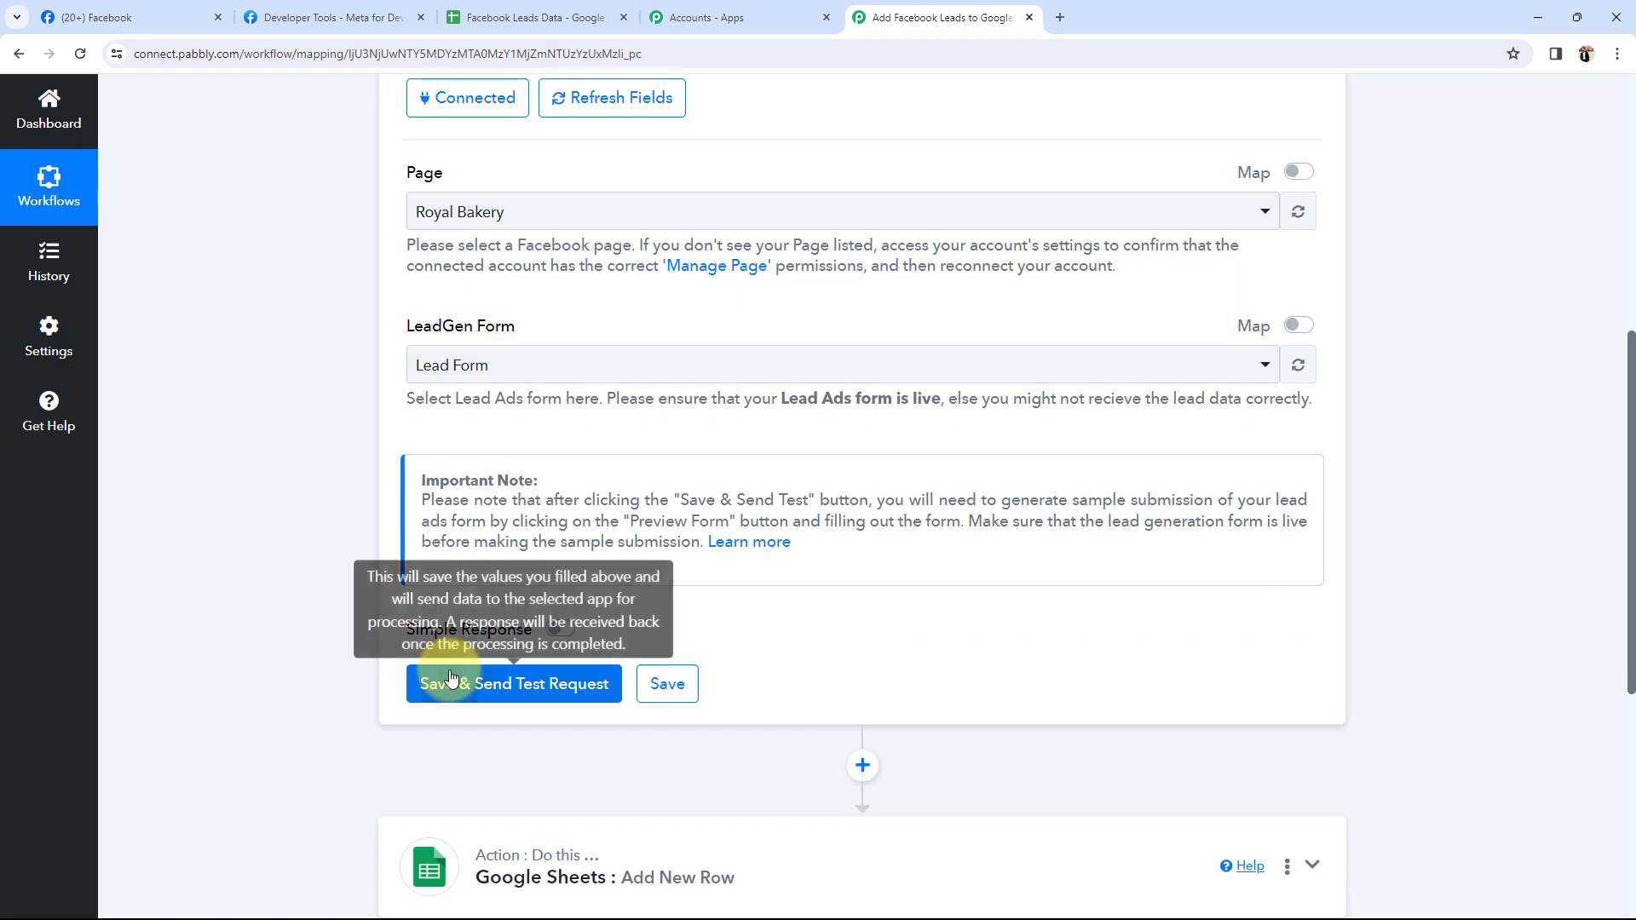
left_click(464, 682)
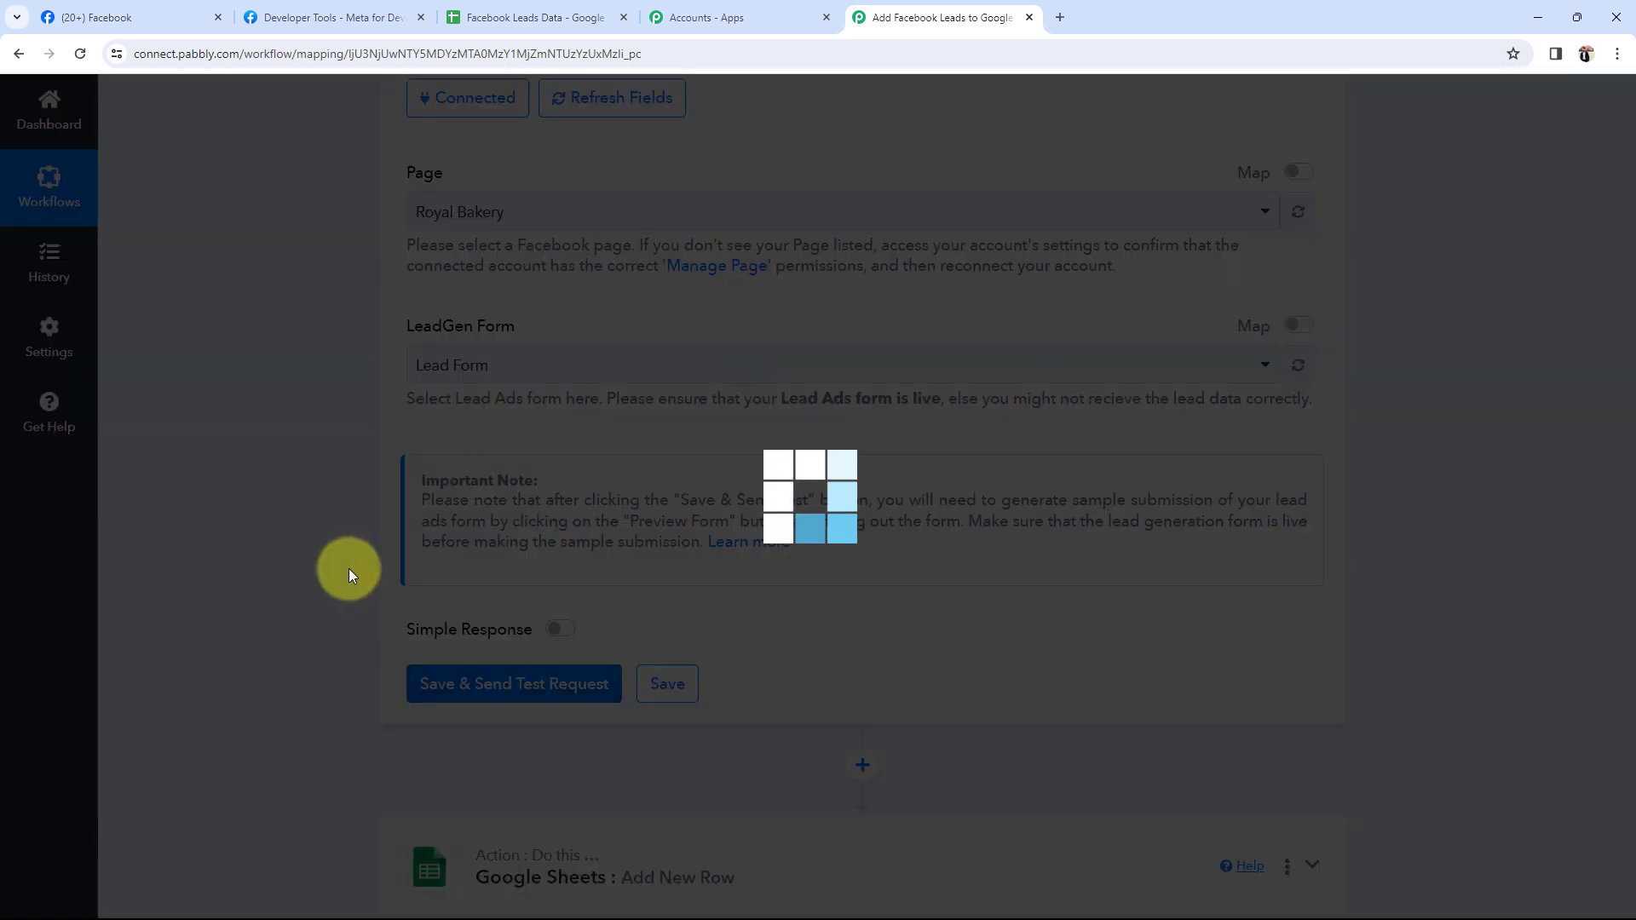
scroll(349, 569, "down", 2)
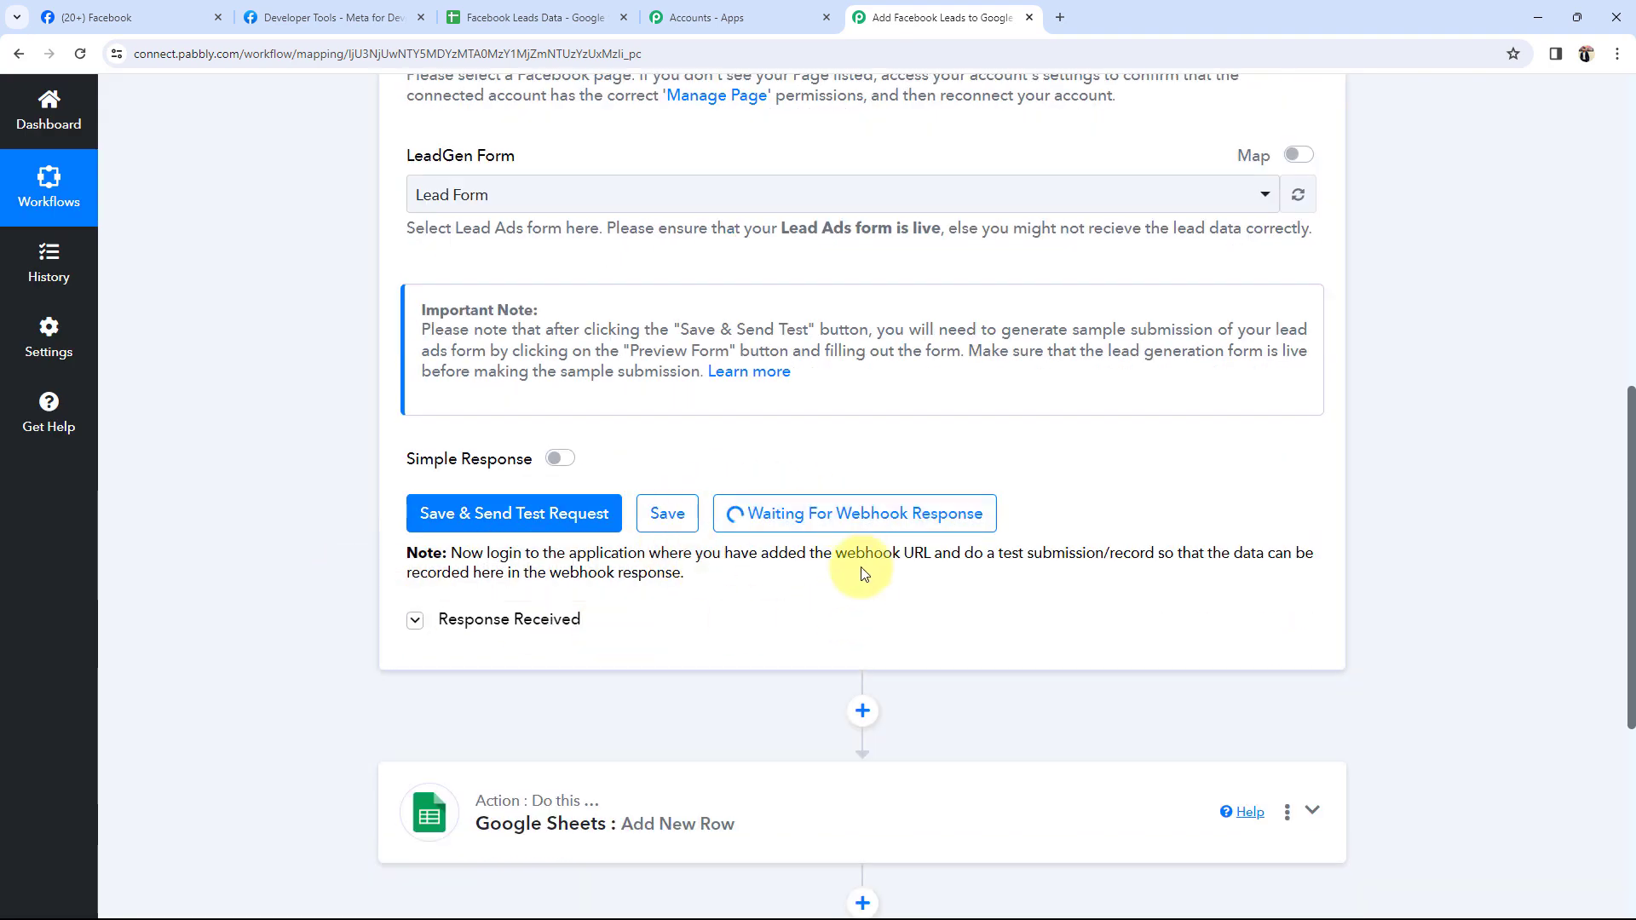
scroll(574, 523, "up", 3)
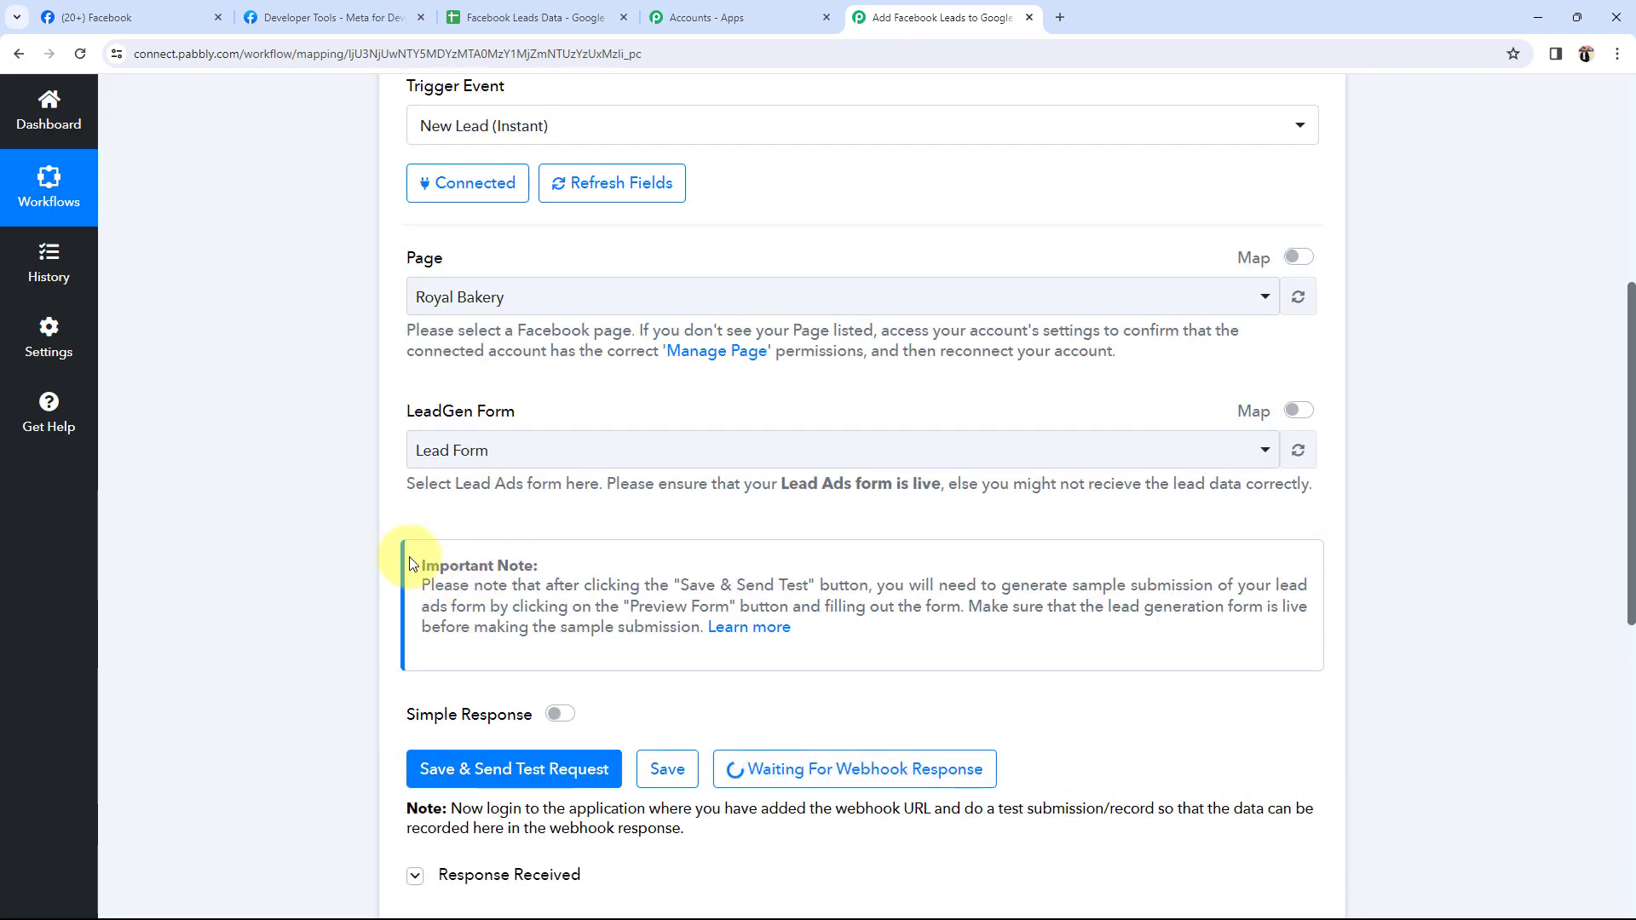
left_click_drag(417, 563, 558, 569)
left_click(299, 605)
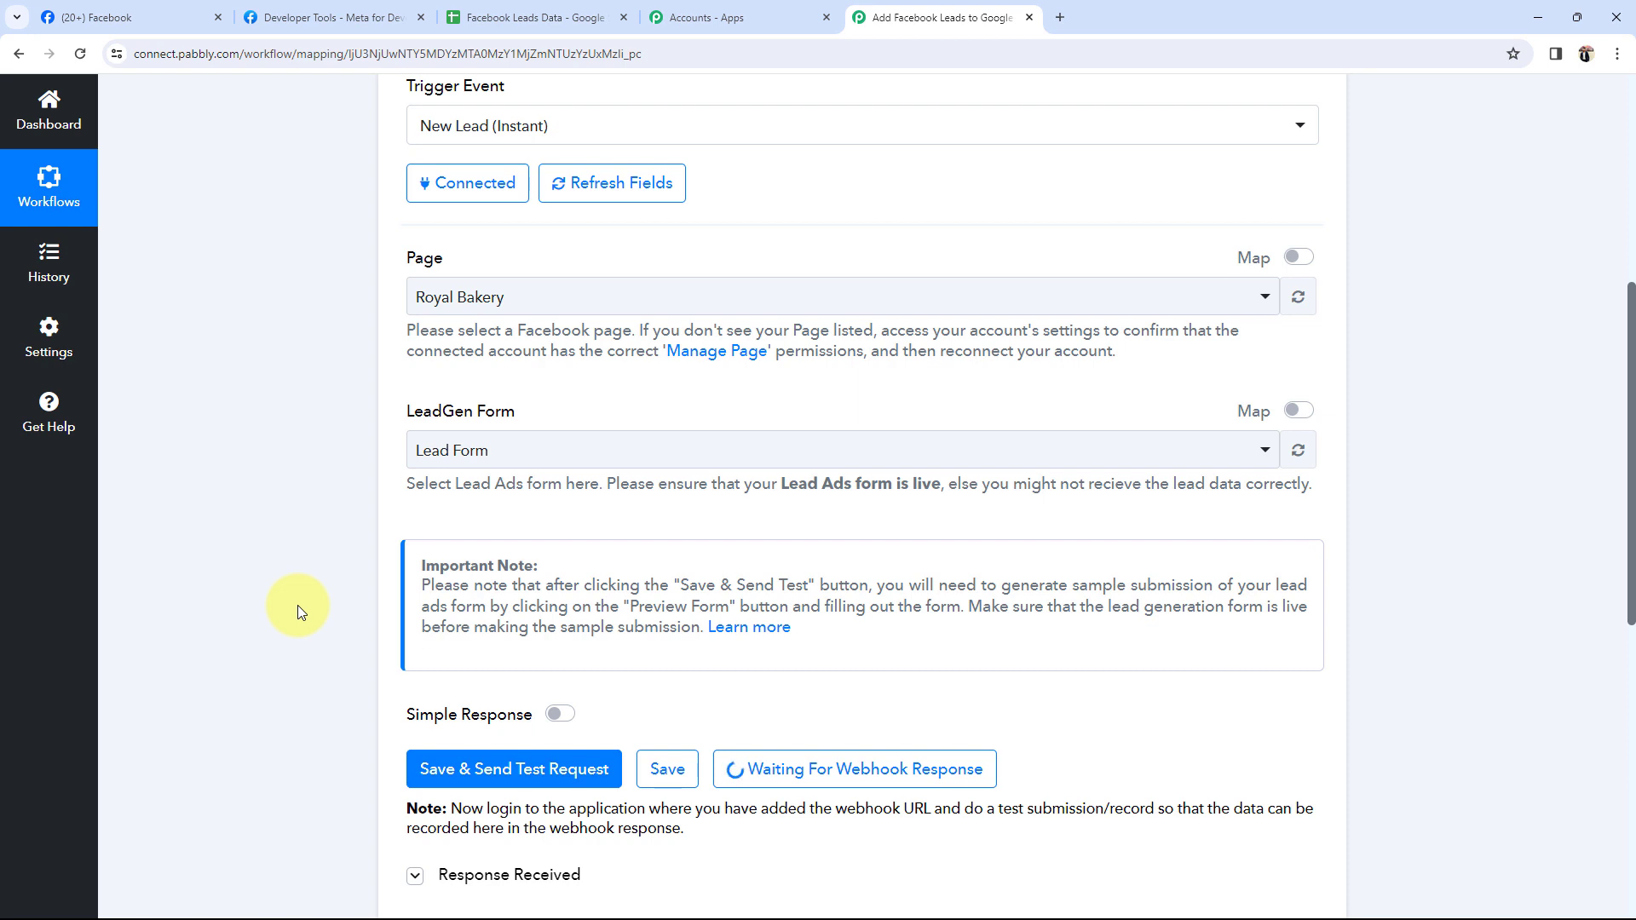
- Switch to Meta for Developers and open the Lead Ads Testing Tool for the Royal Bakery page
left_click(332, 17)
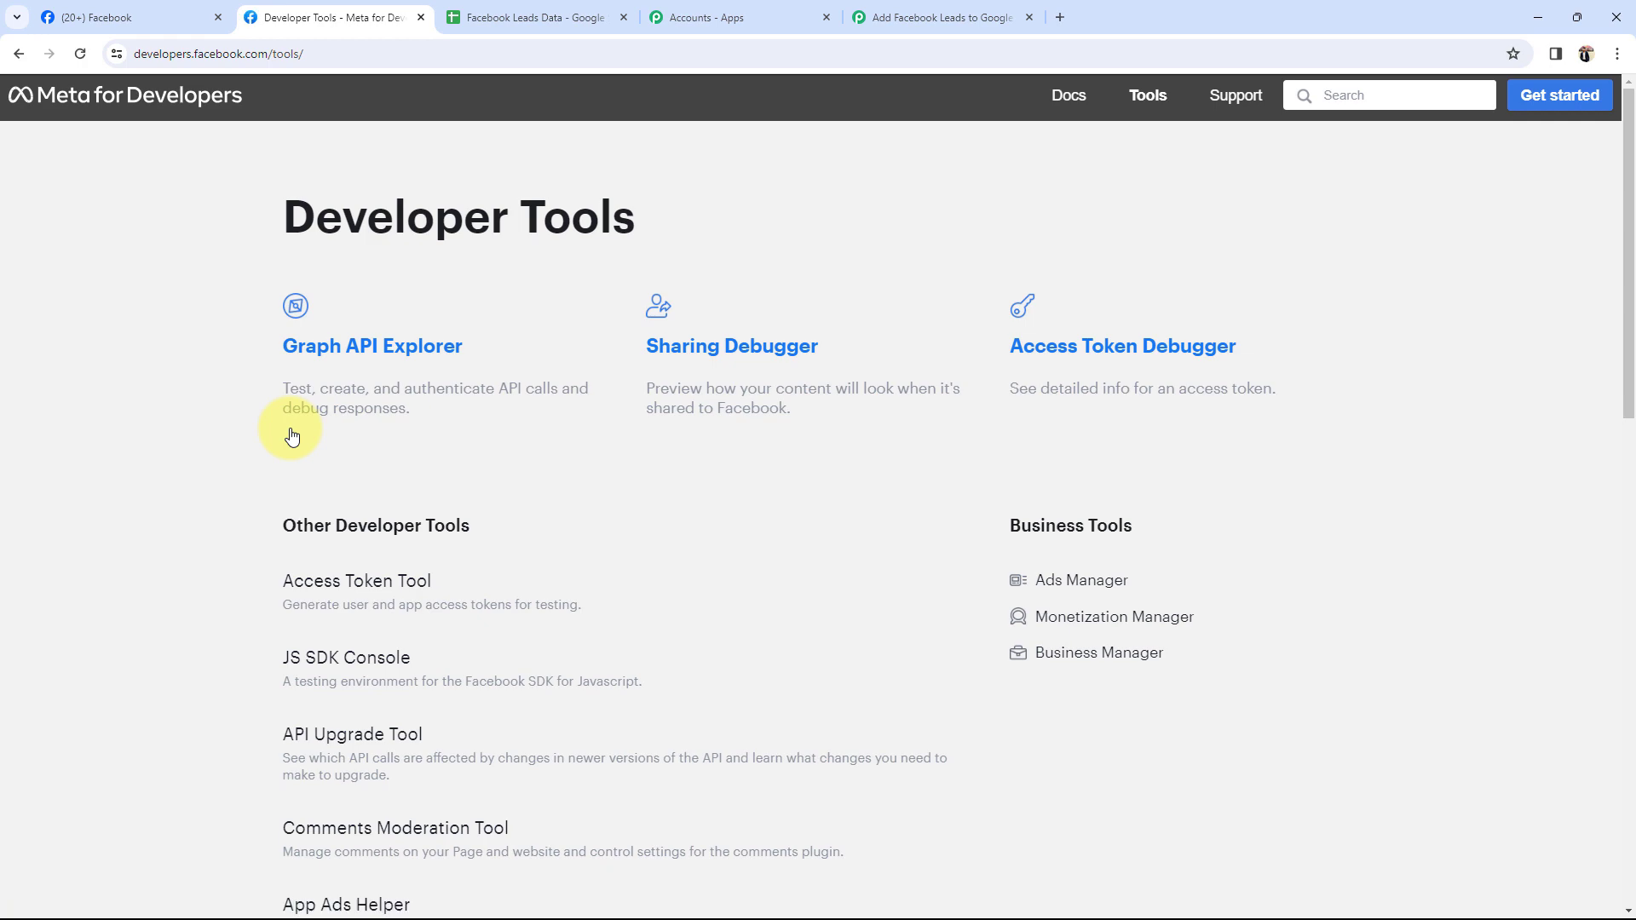
scroll(291, 437, "down", 4)
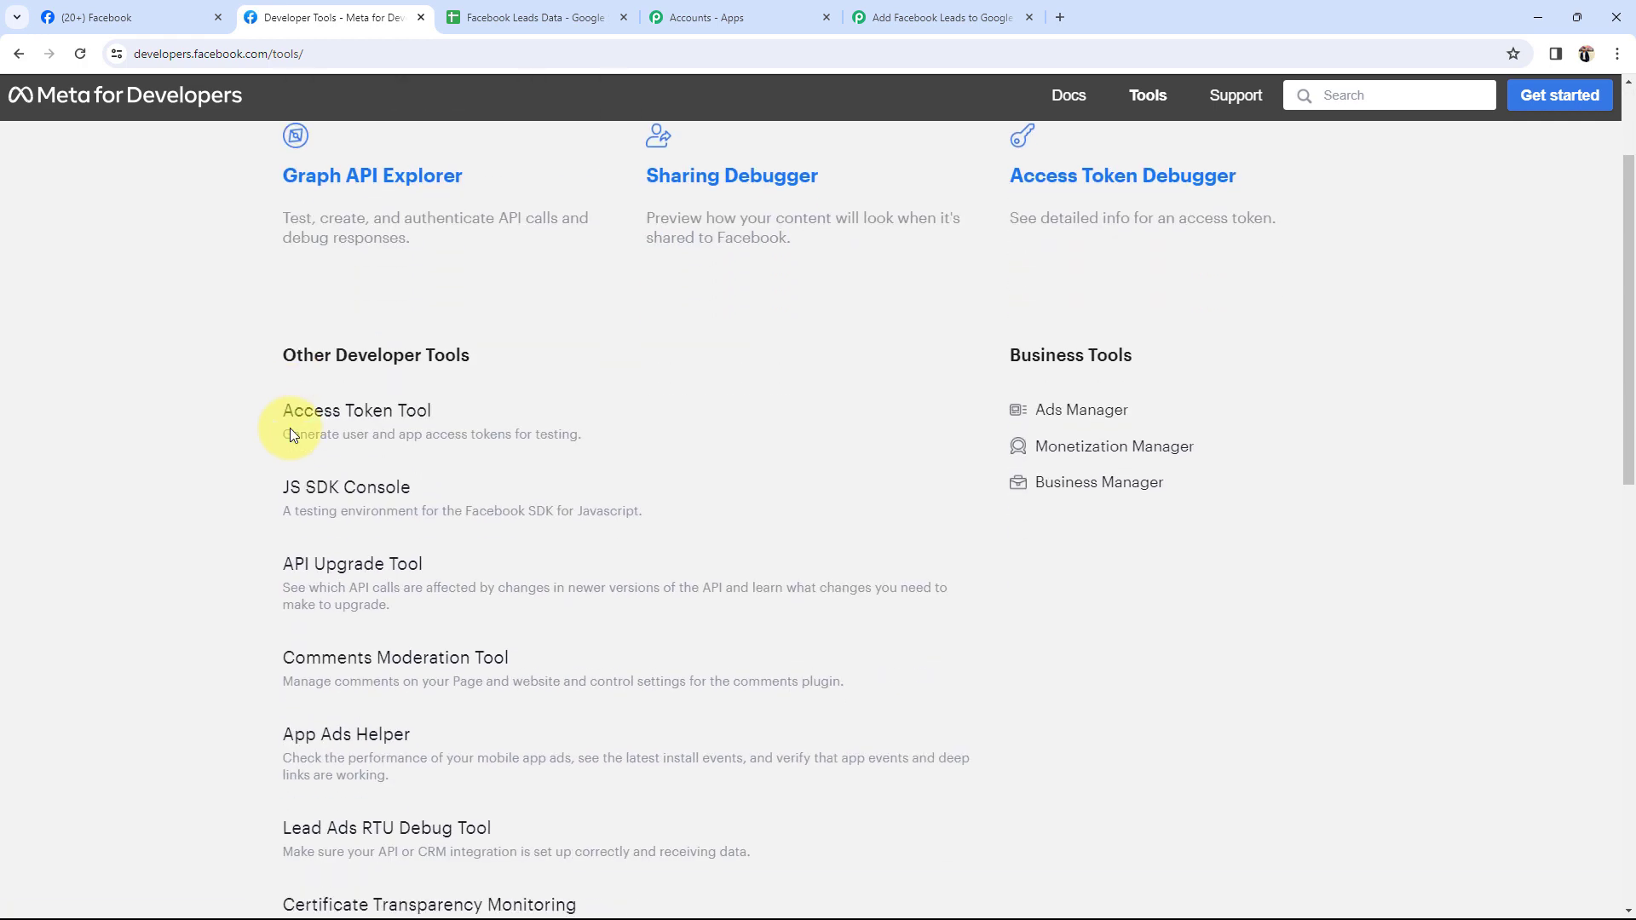
left_click(345, 665)
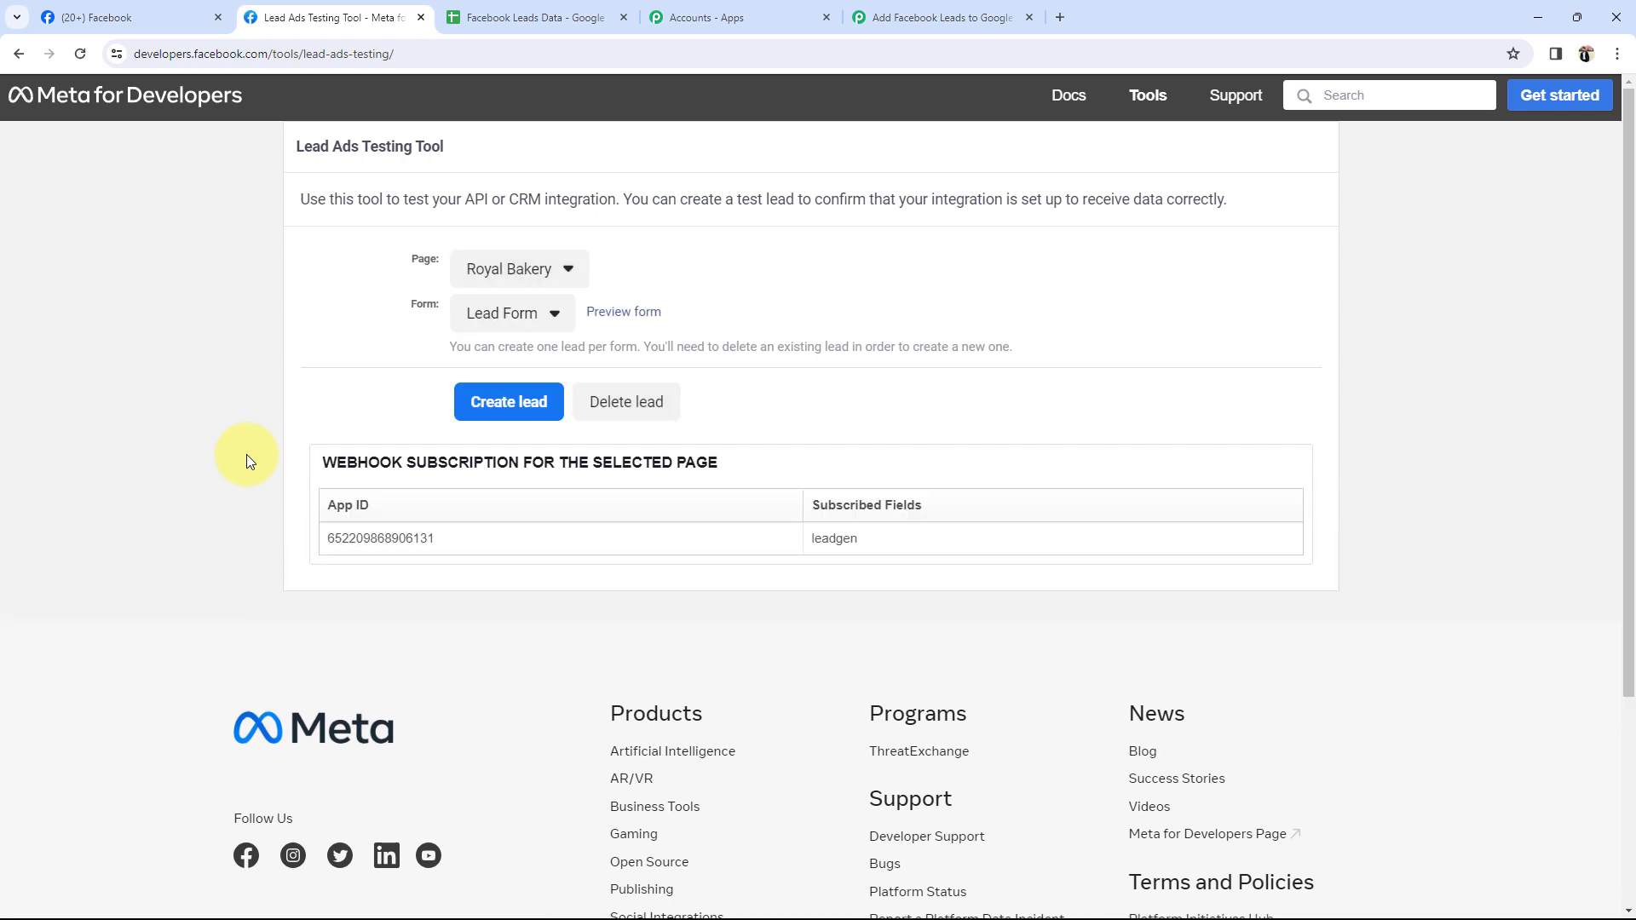
left_click(877, 17)
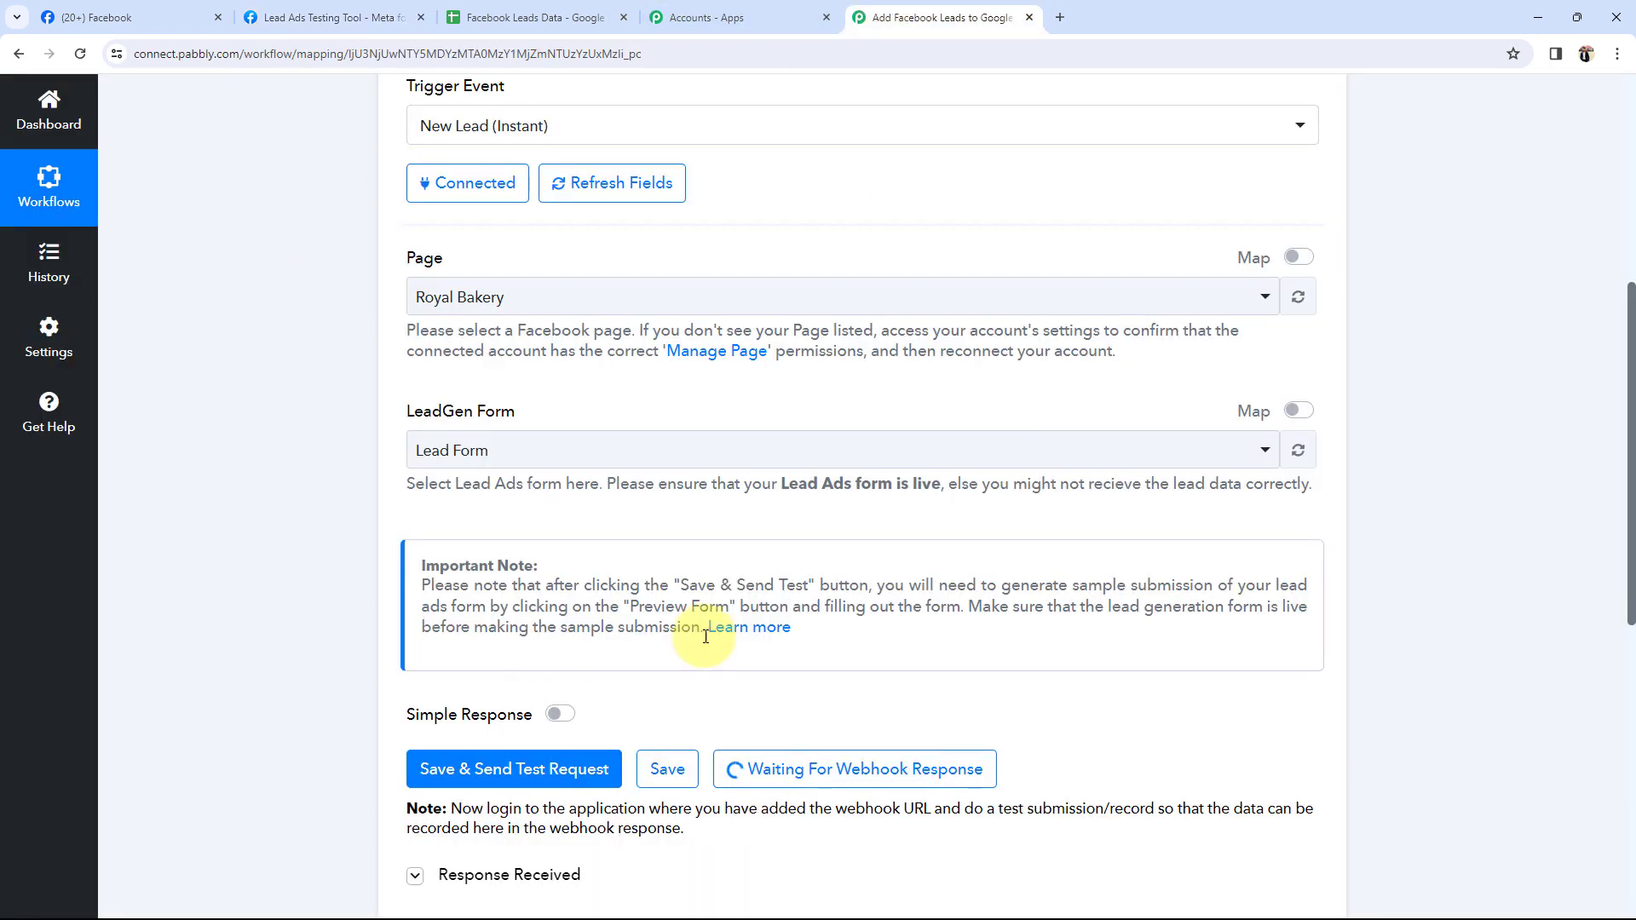
left_click(382, 9)
left_click_drag(304, 145, 437, 139)
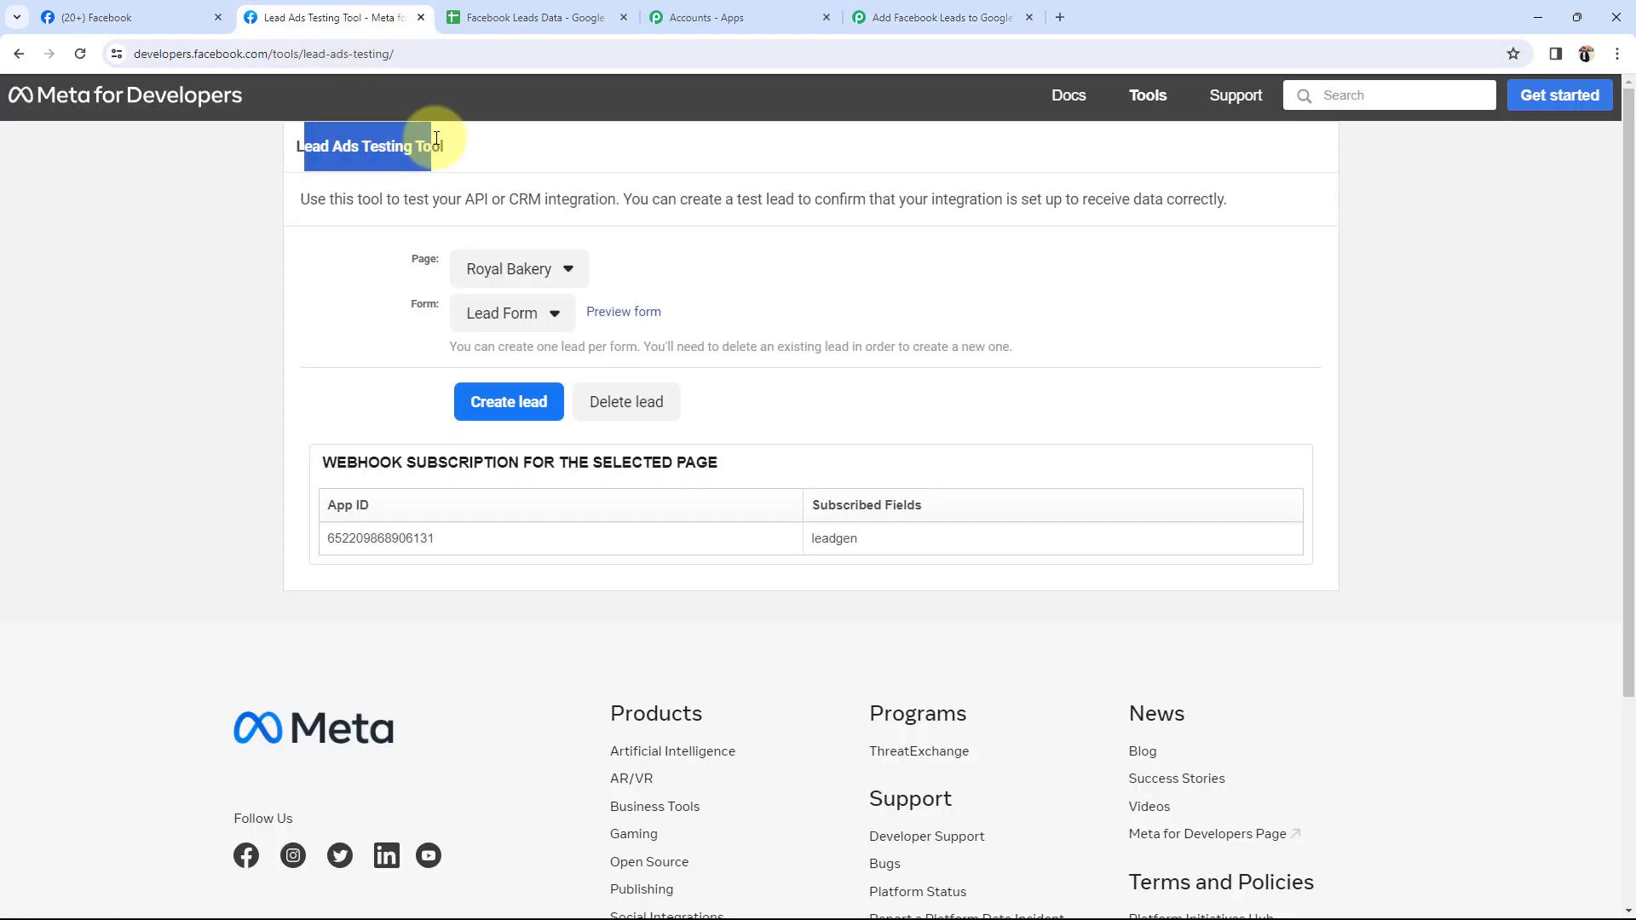
left_click(351, 344)
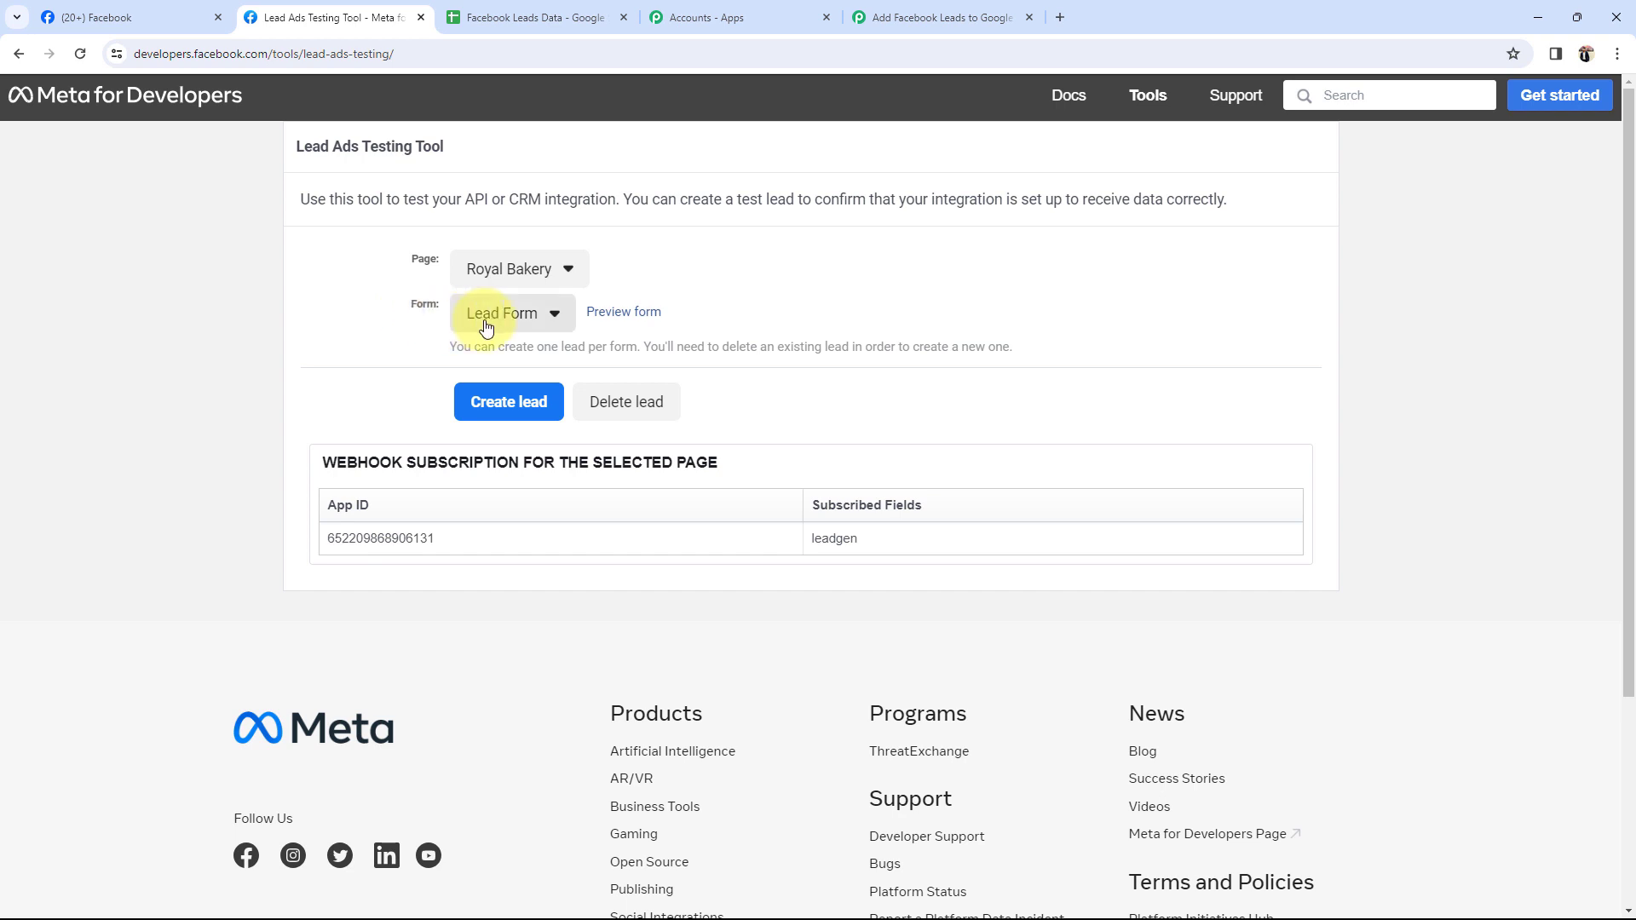
- Preview Royal Bakery's Lead Form, submit its prefilled contact details as a test lead, and close the form preview
left_click(624, 312)
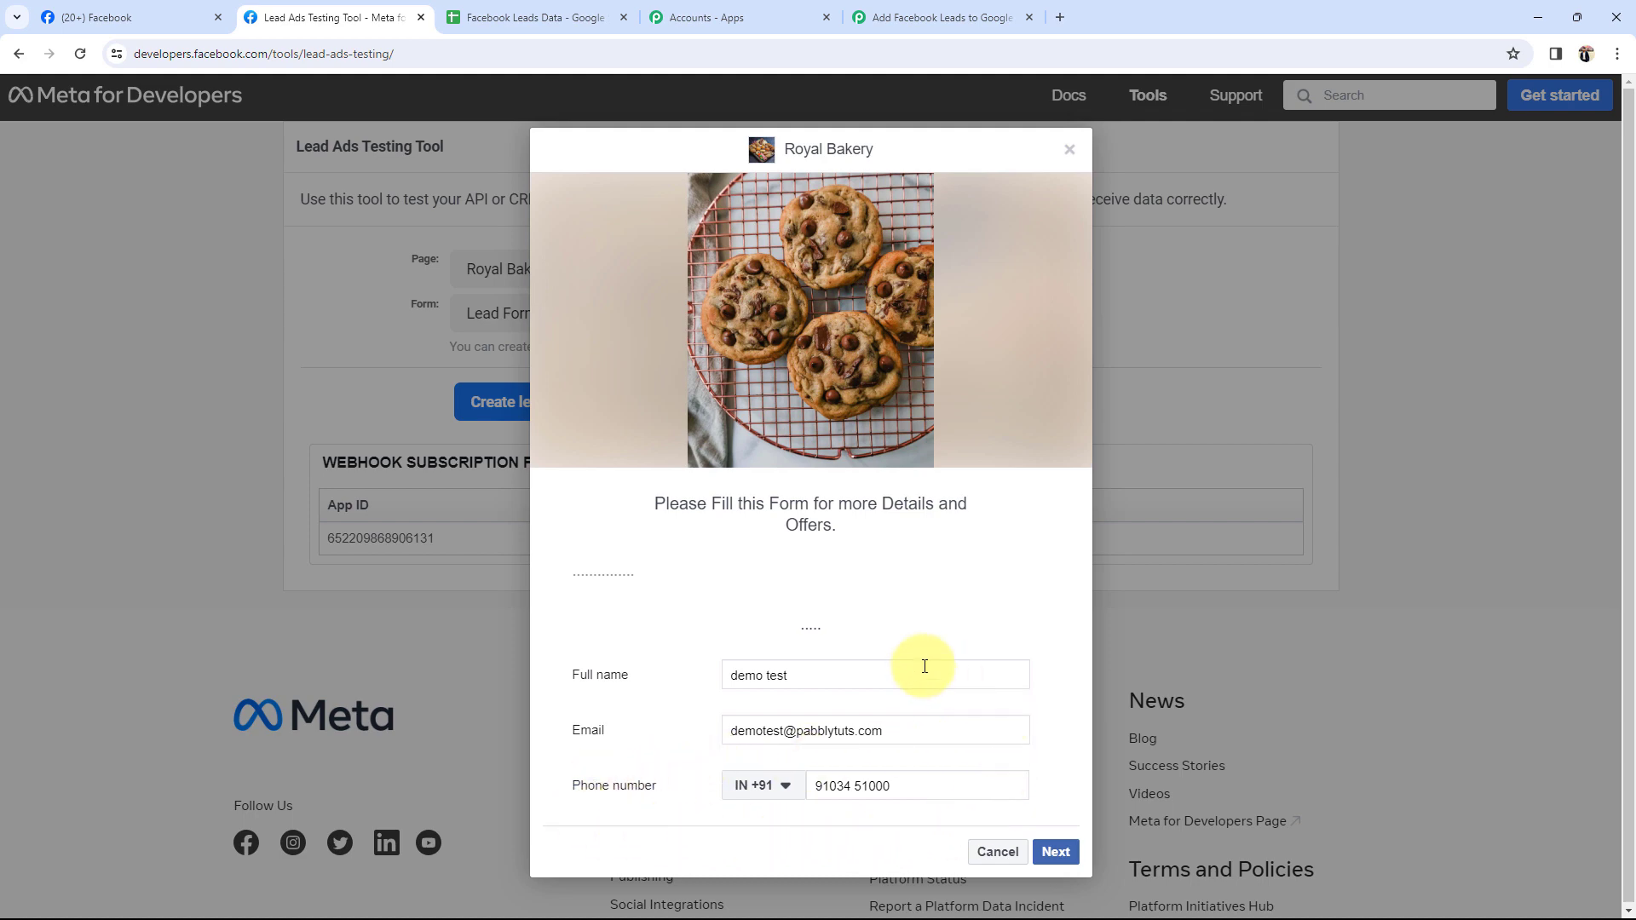
left_click(946, 17)
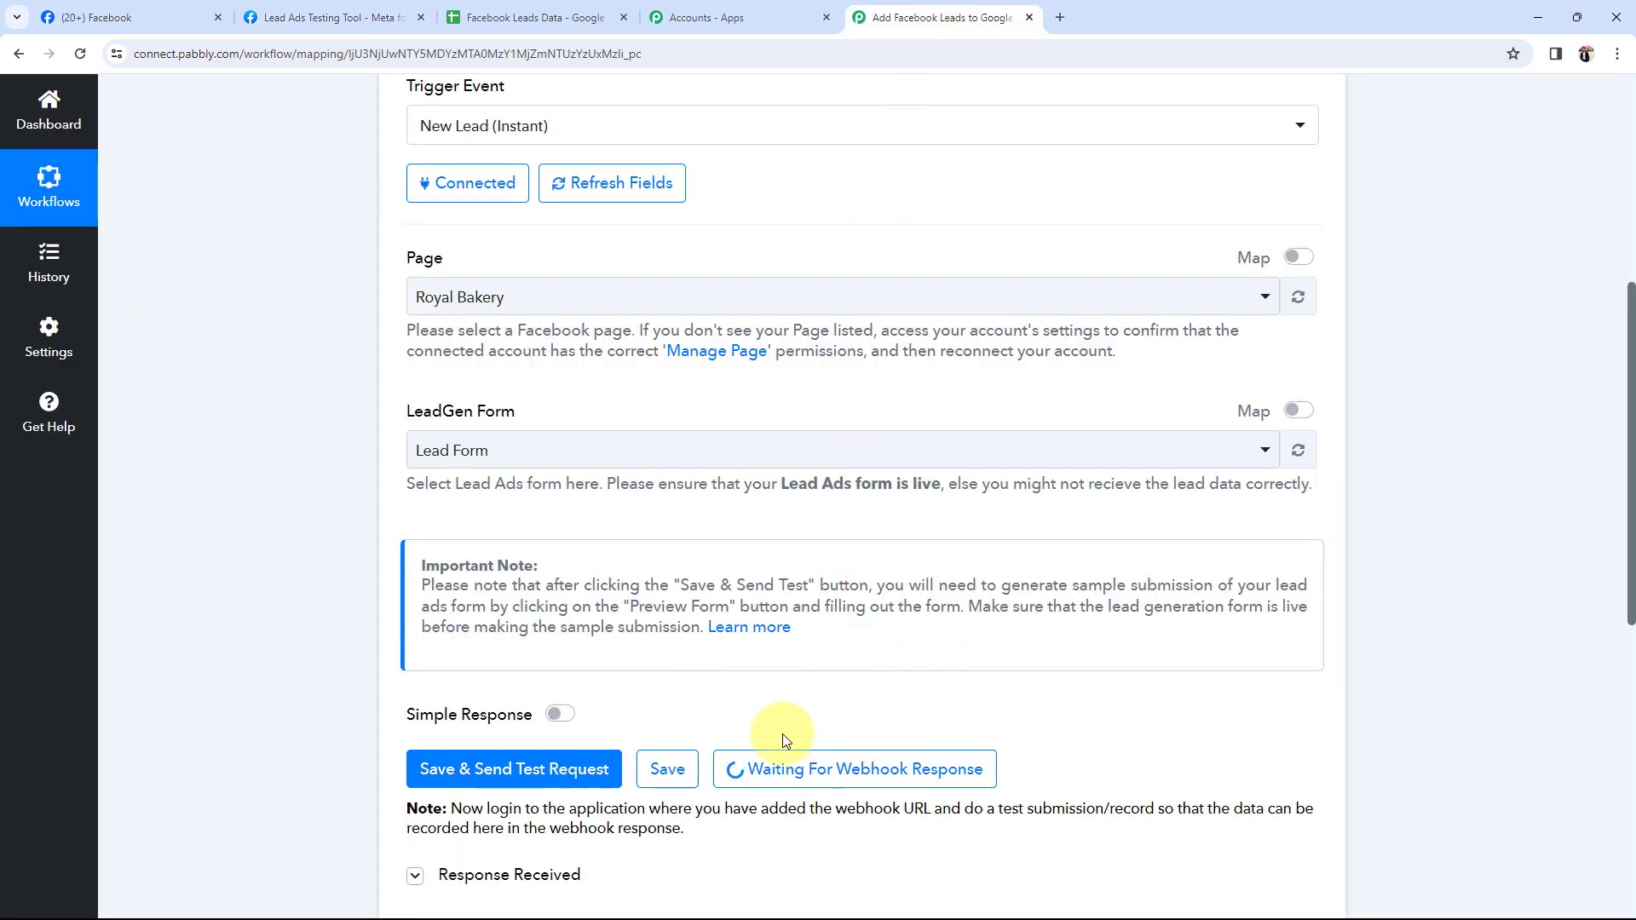
left_click(324, 17)
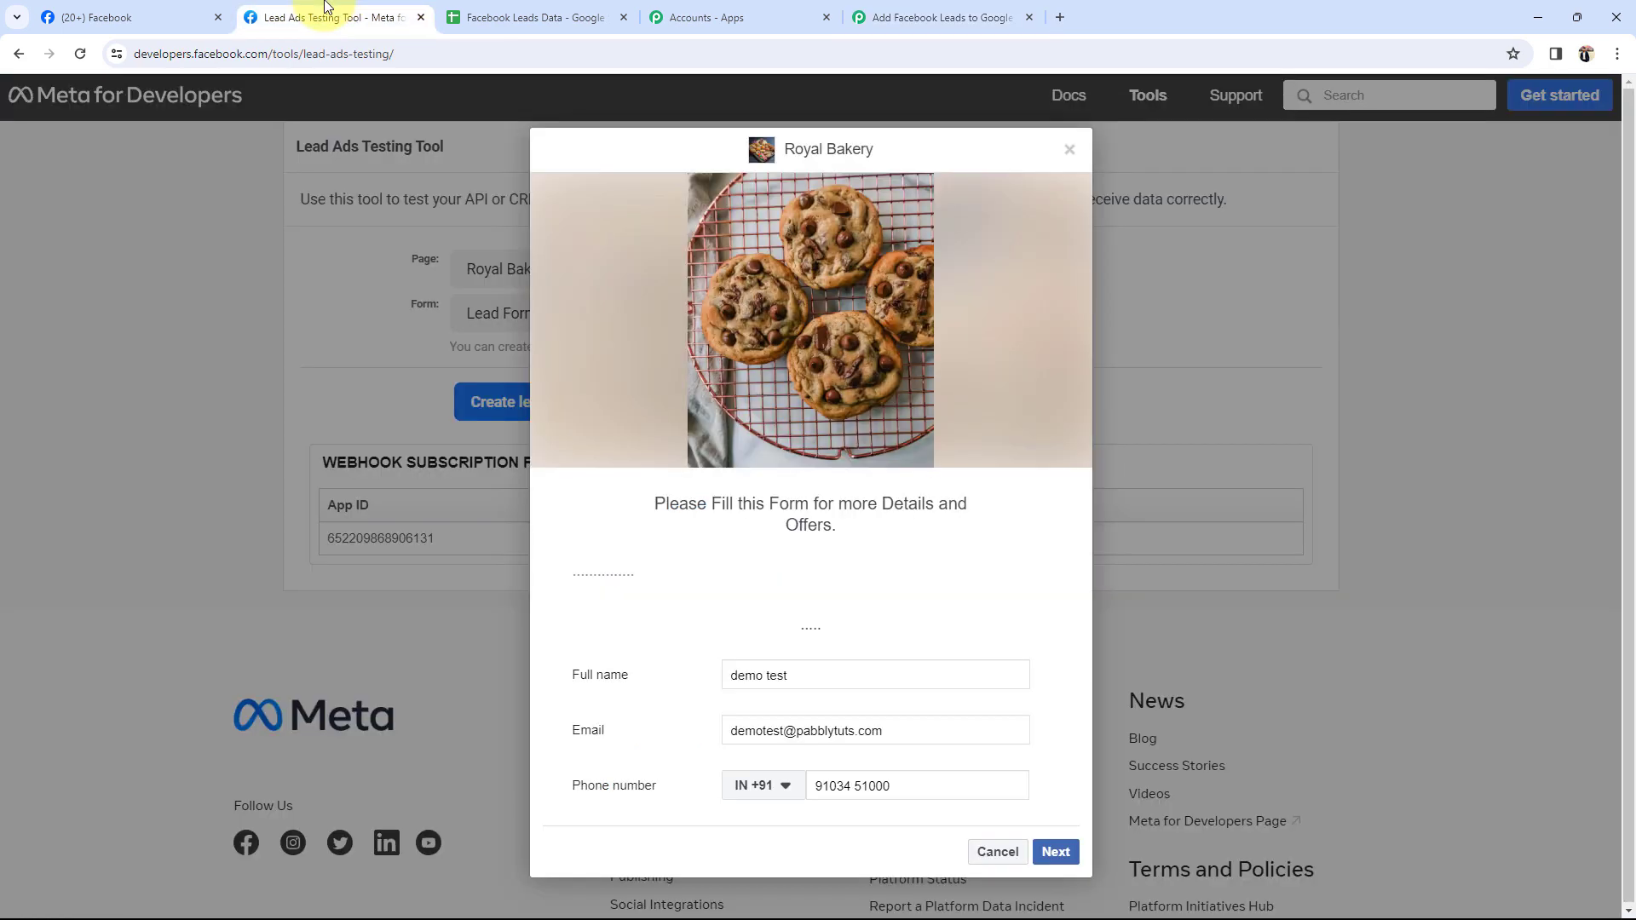
left_click(1054, 852)
left_click(1048, 650)
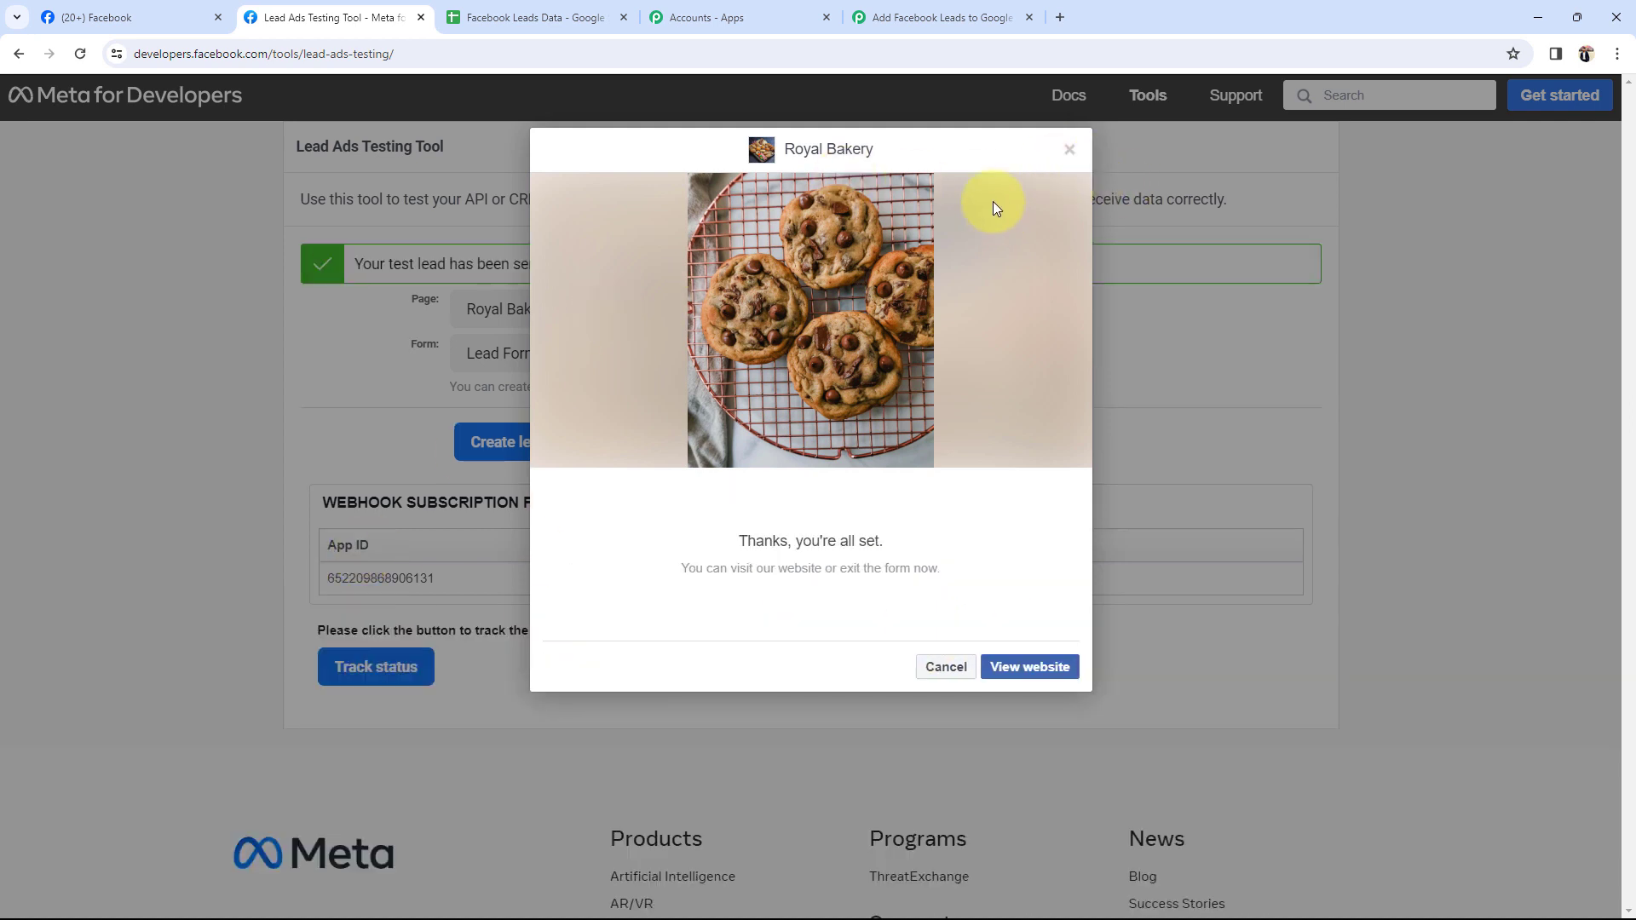
left_click(1073, 152)
left_click_drag(352, 263, 536, 262)
left_click(290, 362)
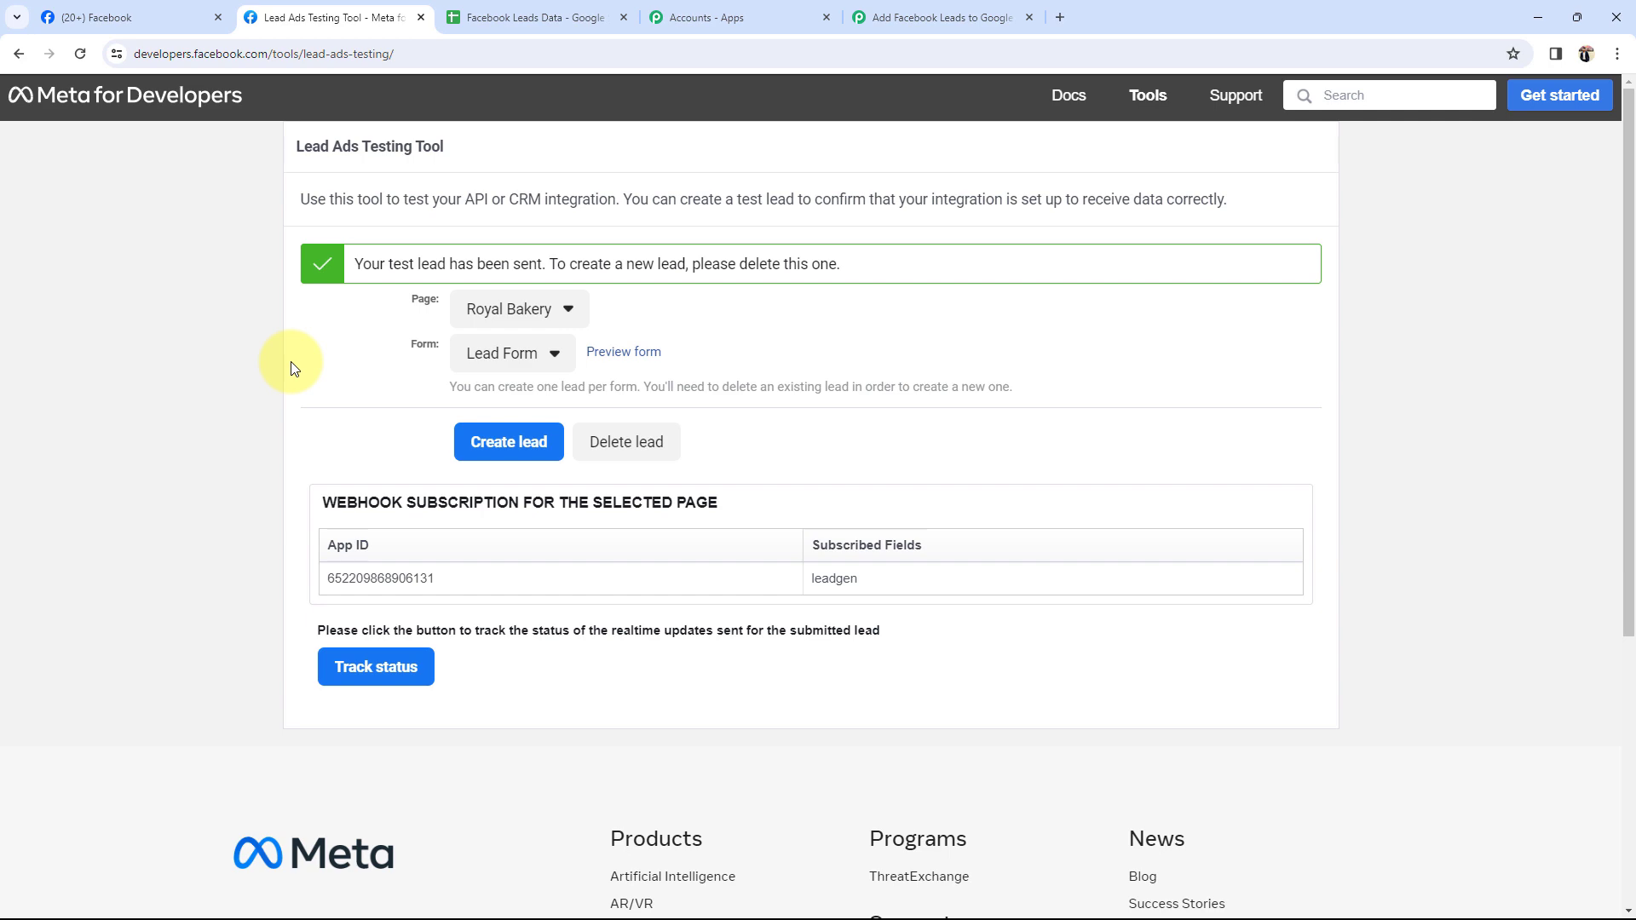
- Switch back to the Pabbly Connect workflow and examine the full name, email and phone number in the trigger's captured response
left_click(878, 17)
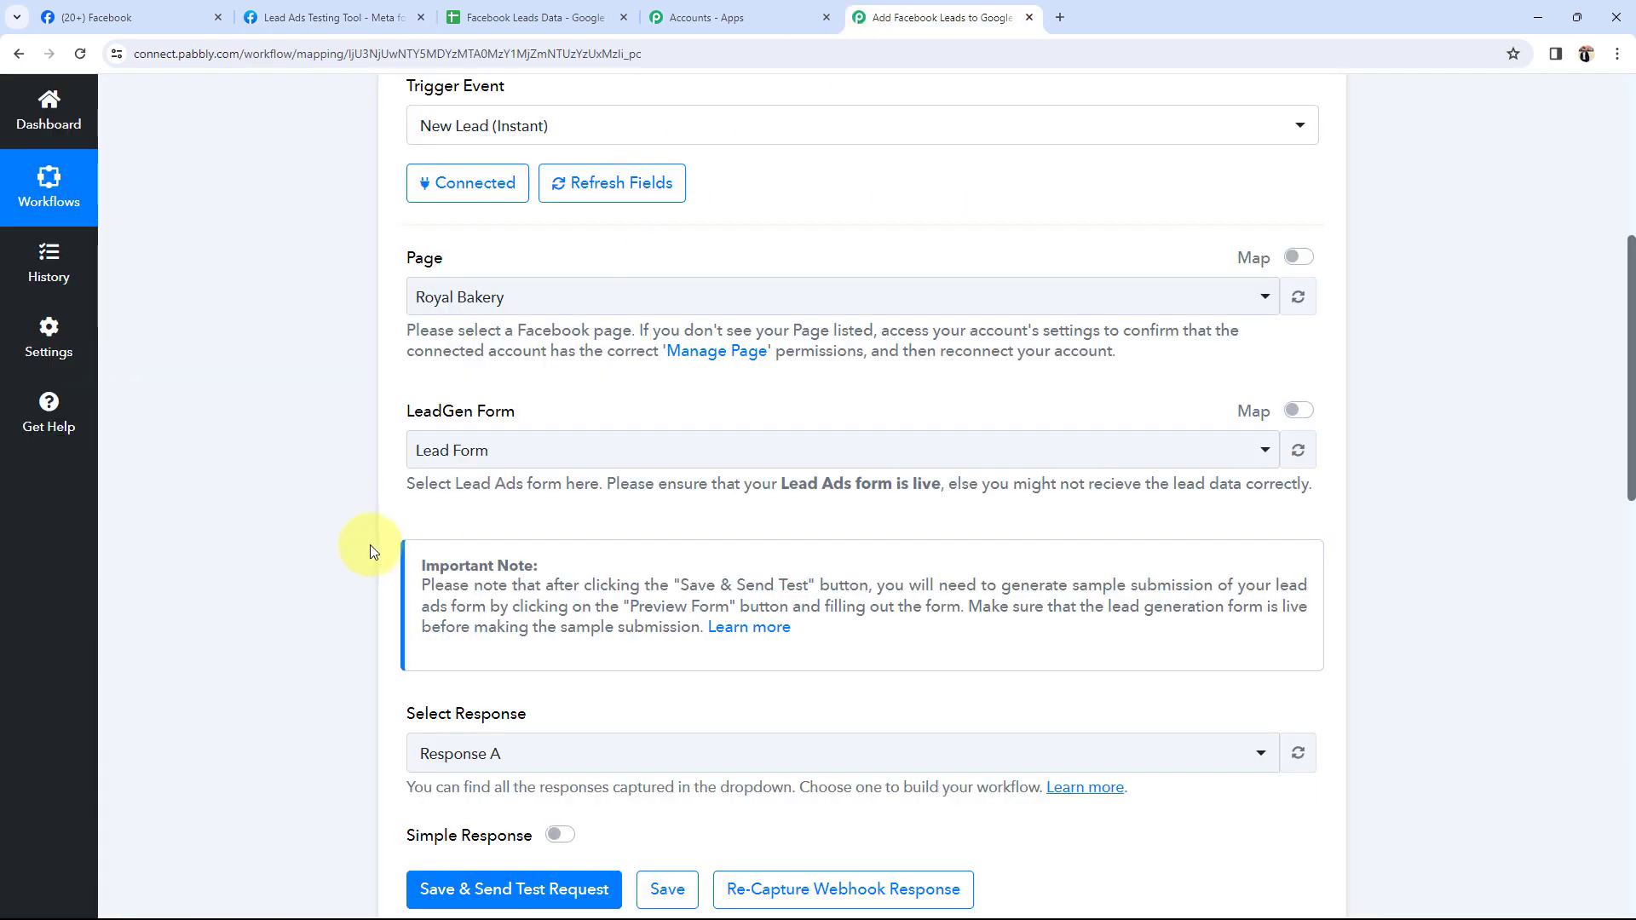
scroll(370, 546, "down", 2)
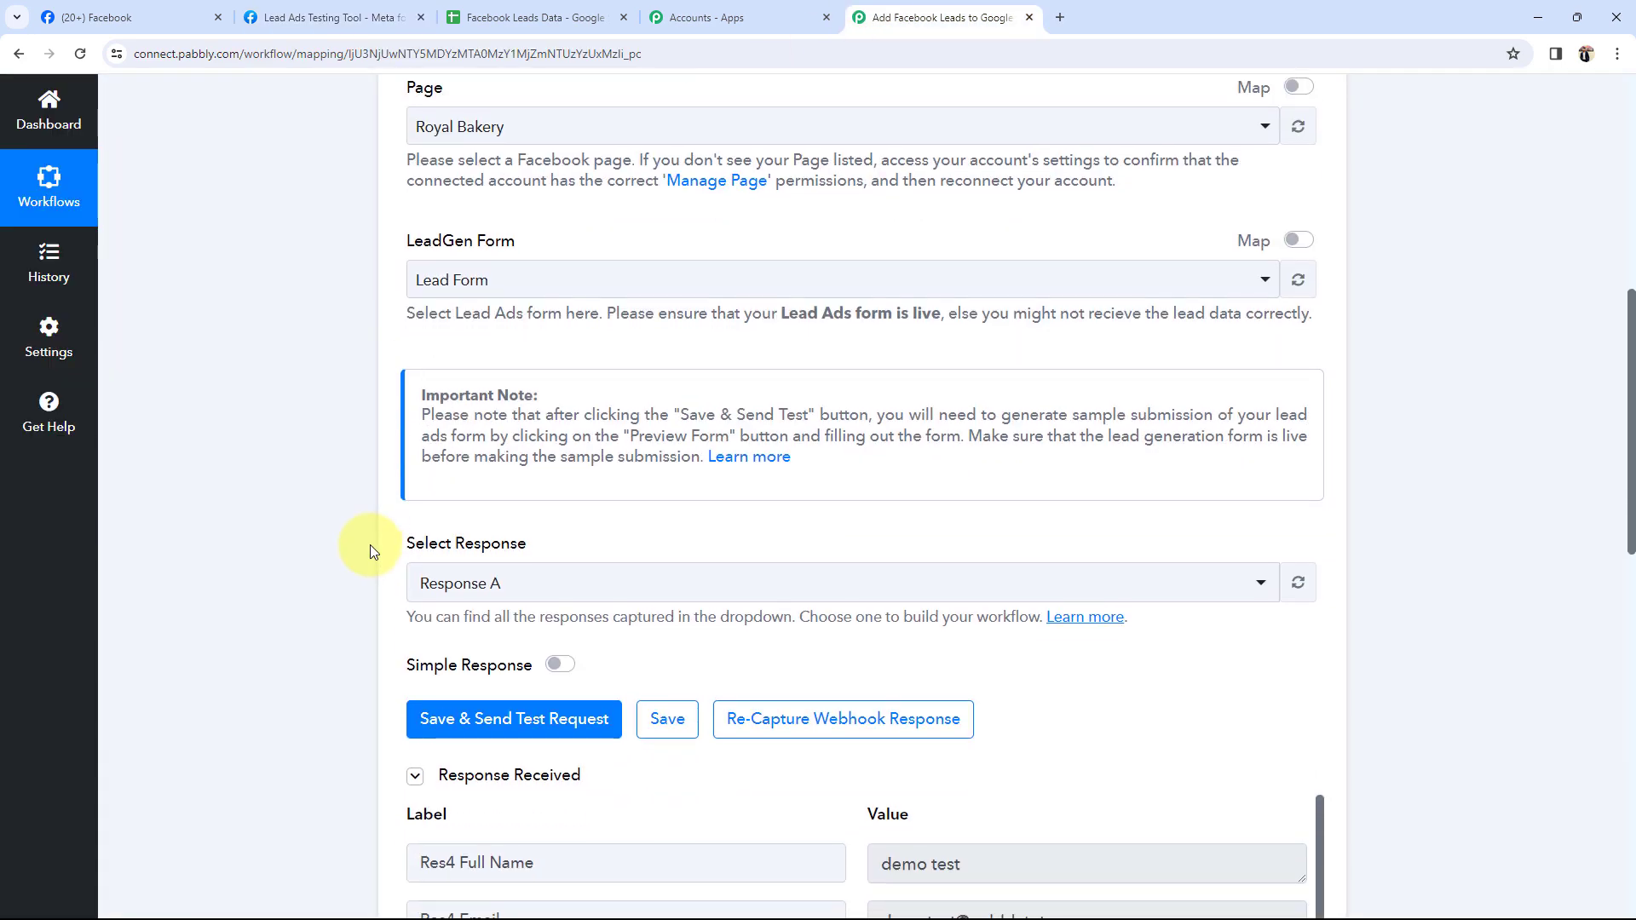
scroll(370, 544, "down", 4)
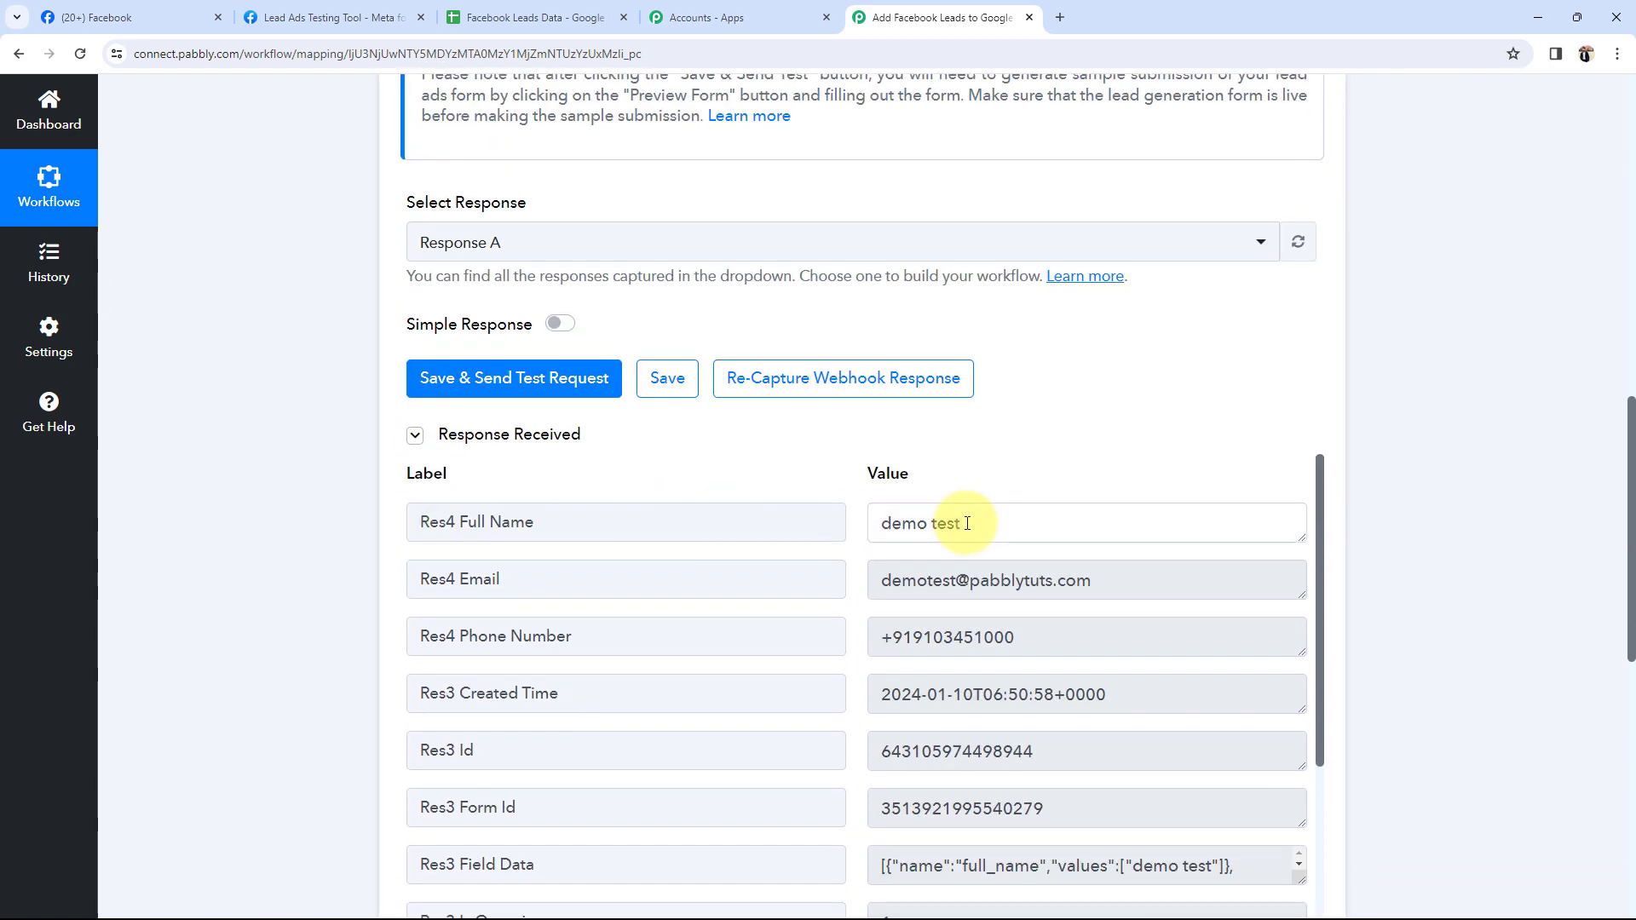
left_click_drag(967, 523, 887, 516)
left_click_drag(1107, 577, 719, 621)
left_click_drag(1015, 637, 869, 630)
left_click(210, 550)
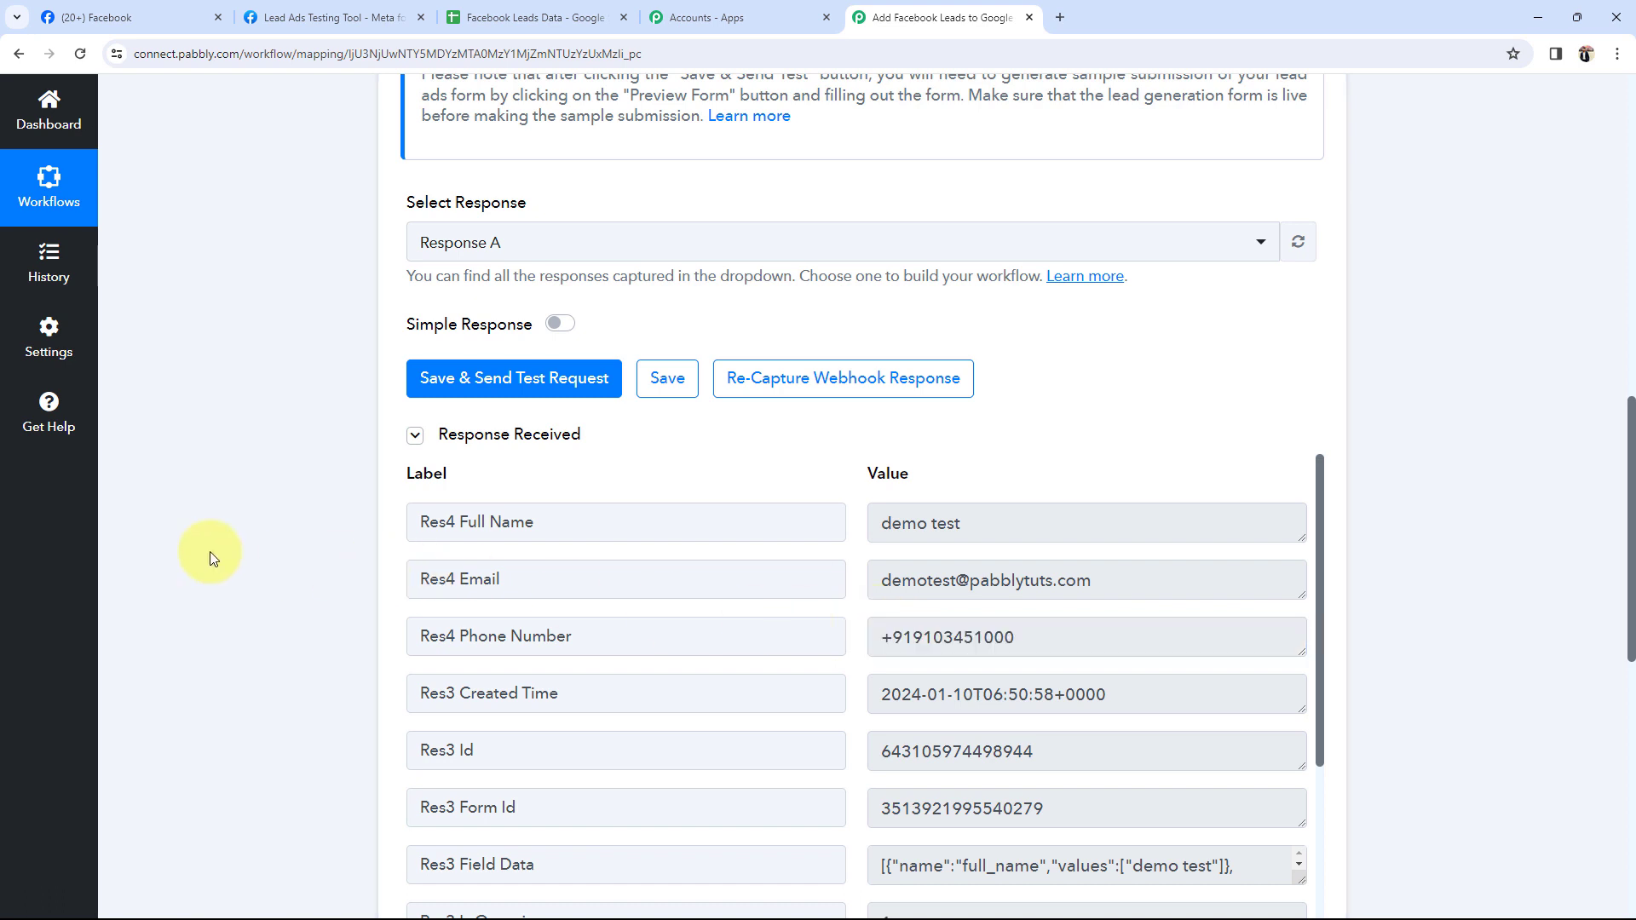
- Collapse the Facebook Lead Ads trigger and expand the Google Sheets action step
scroll(209, 550, "up", 10)
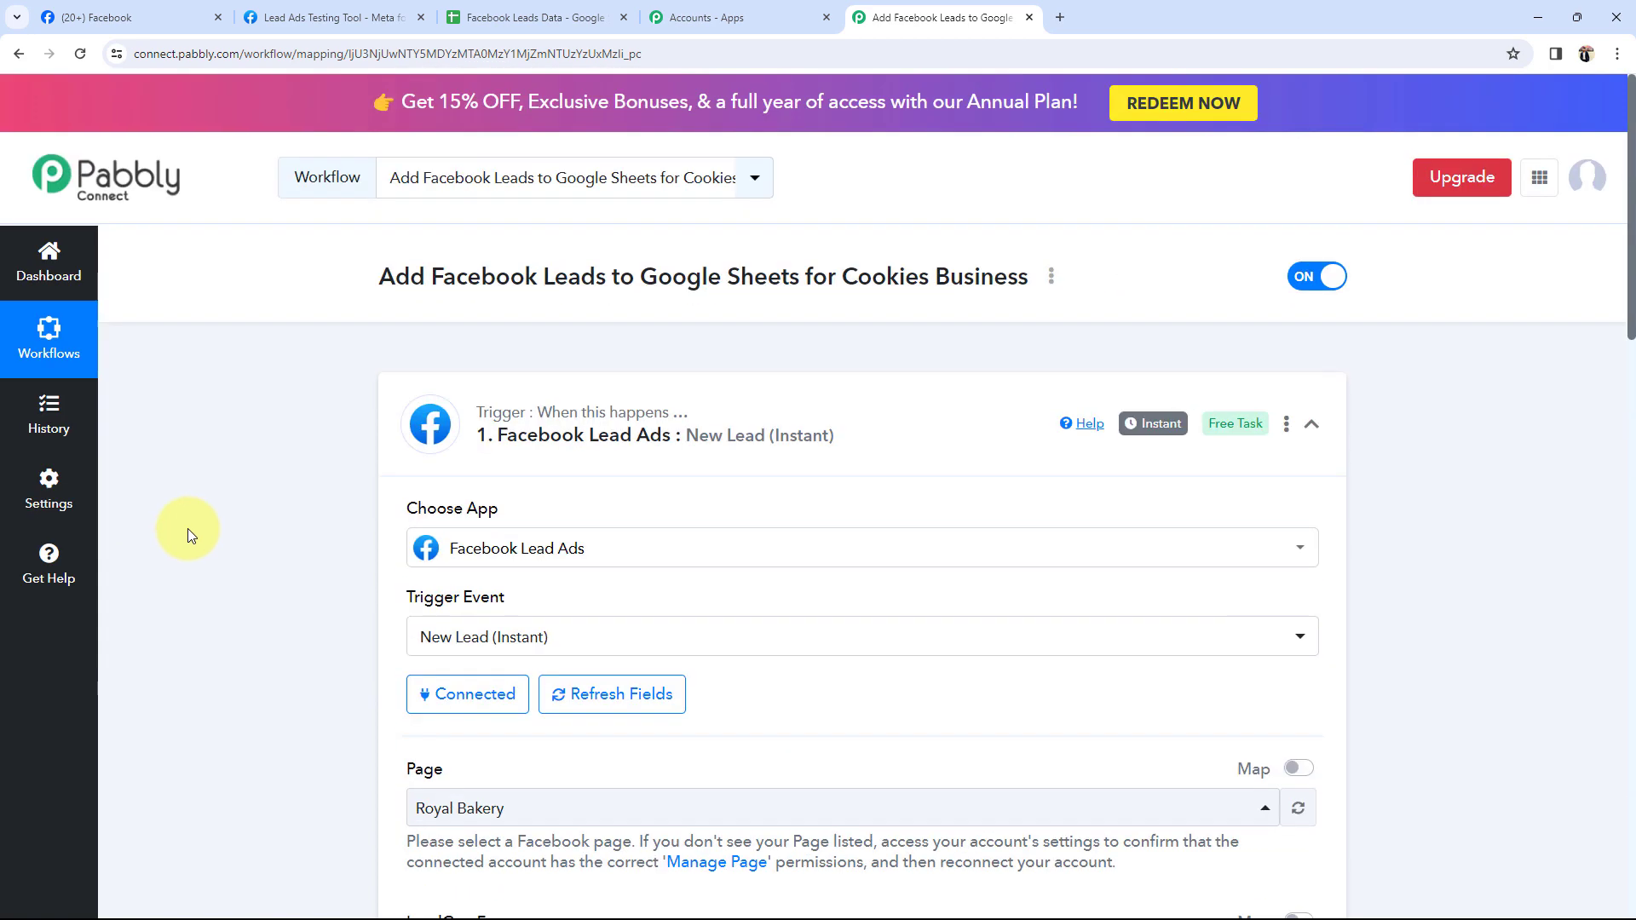
left_click(592, 426)
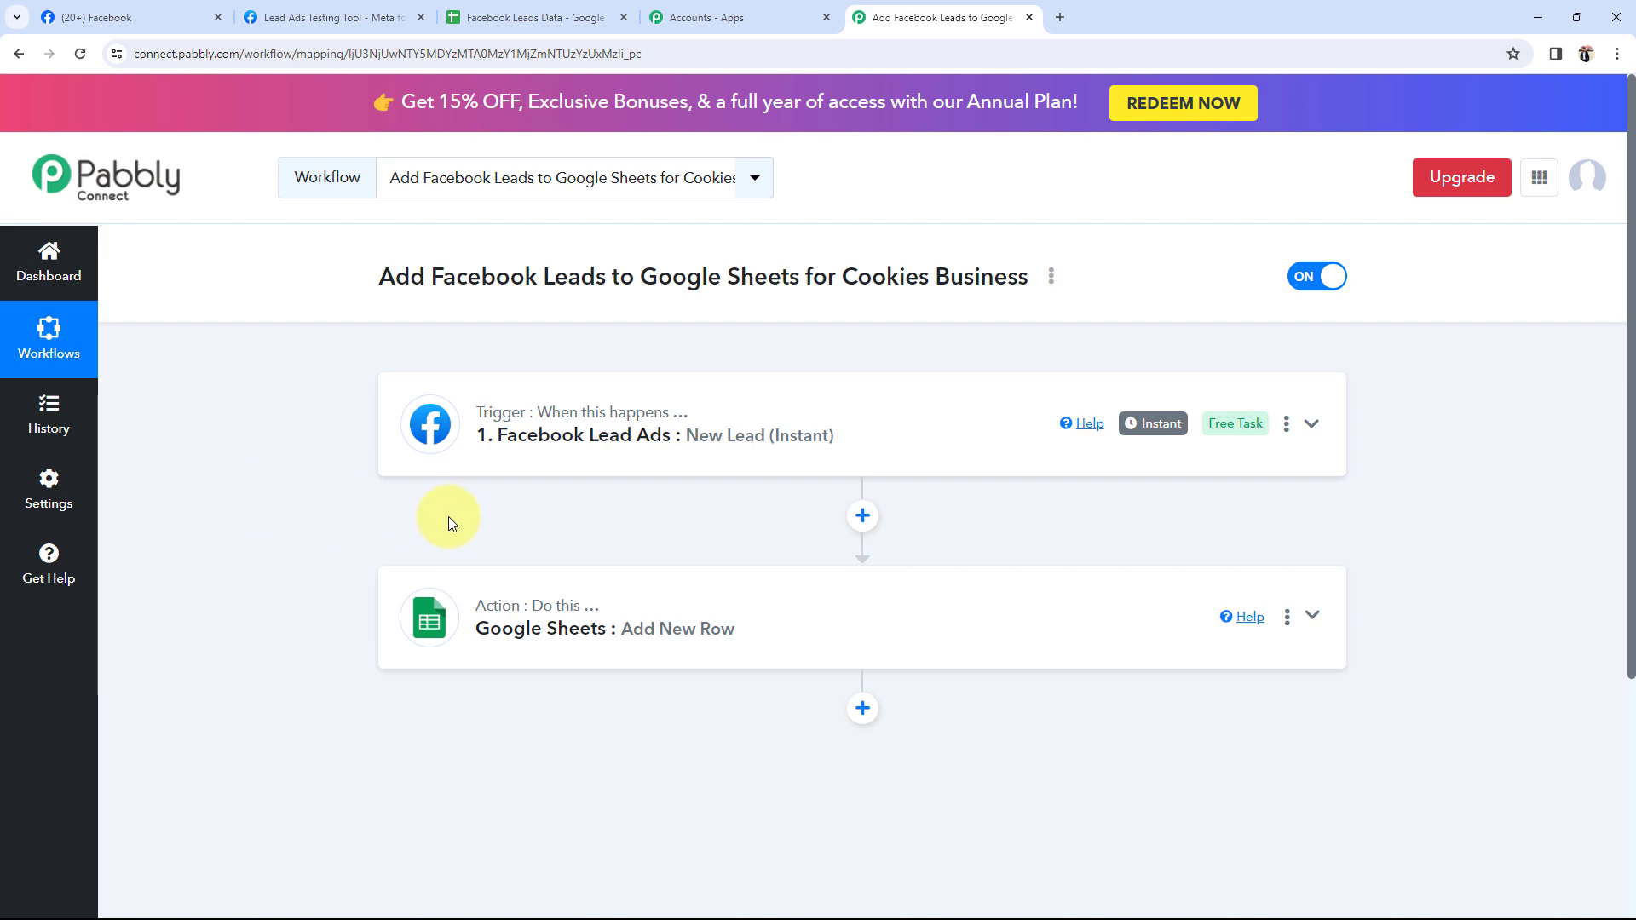
left_click(539, 634)
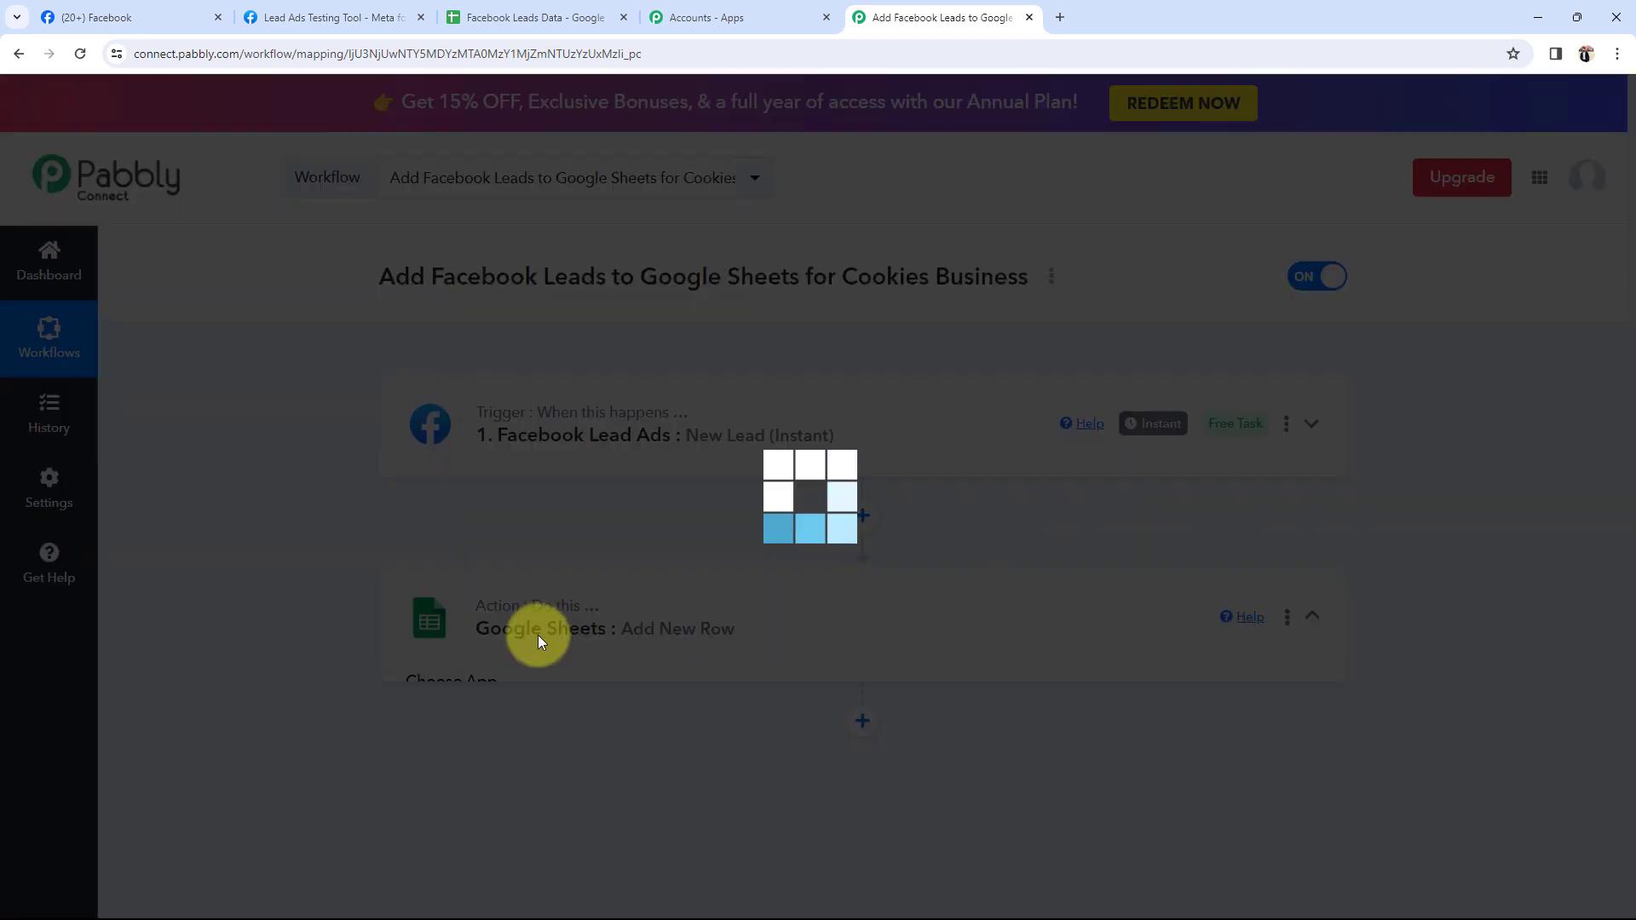
scroll(235, 557, "down", 3)
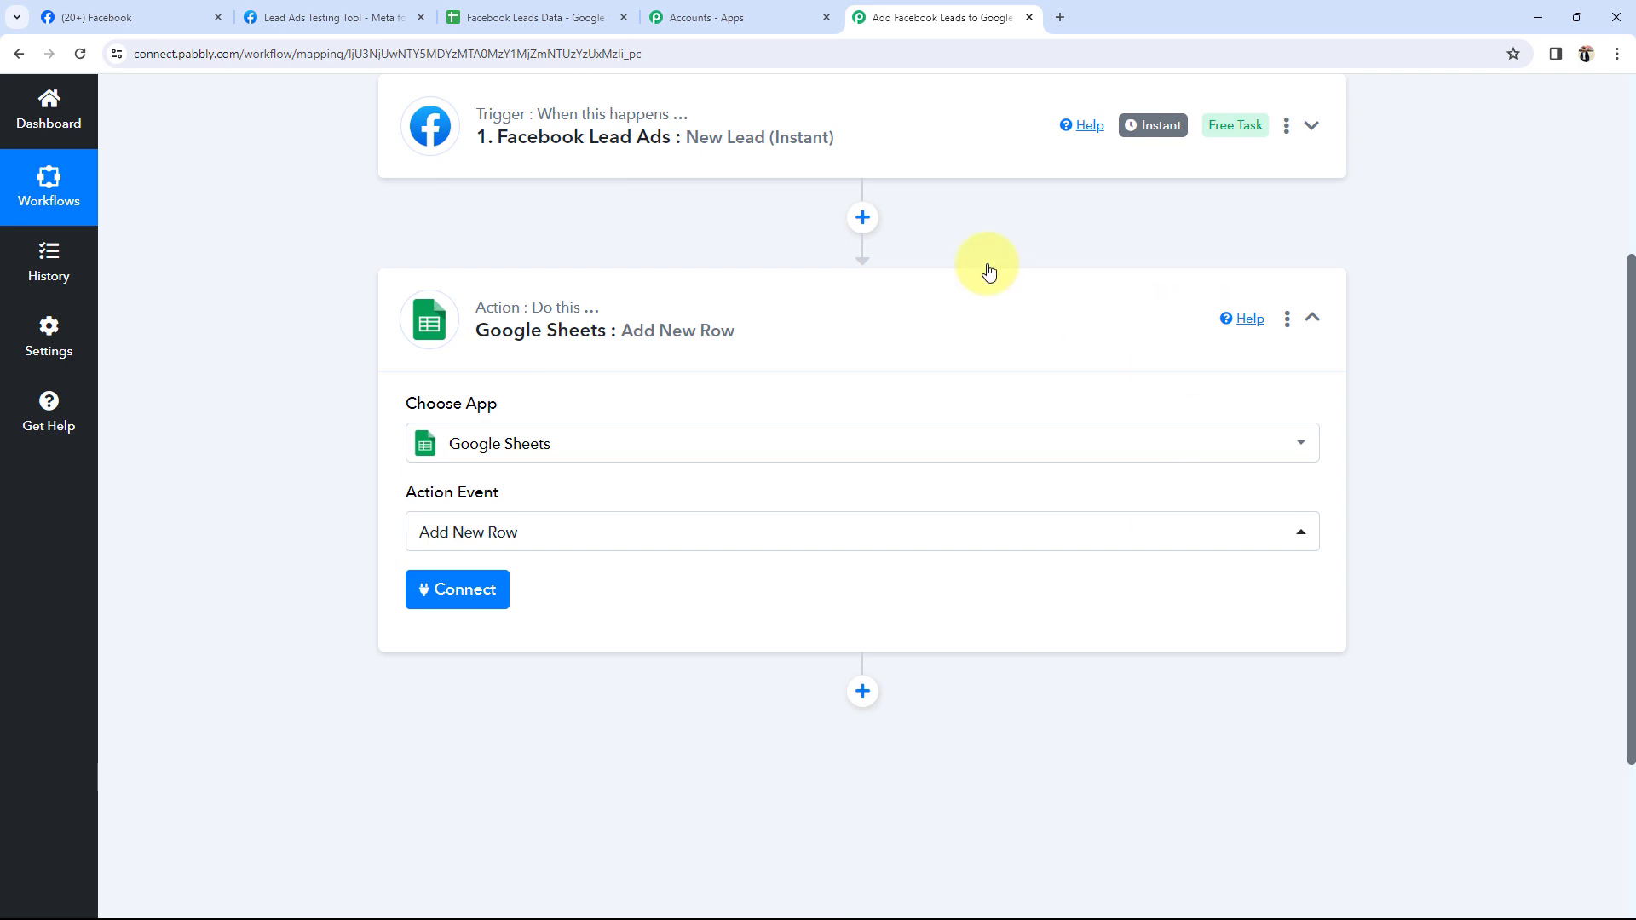
- Connect the Google Sheets action through a new connection, signing in with a Google account and allowing Pabbly Connect Sheets access
left_click(465, 603)
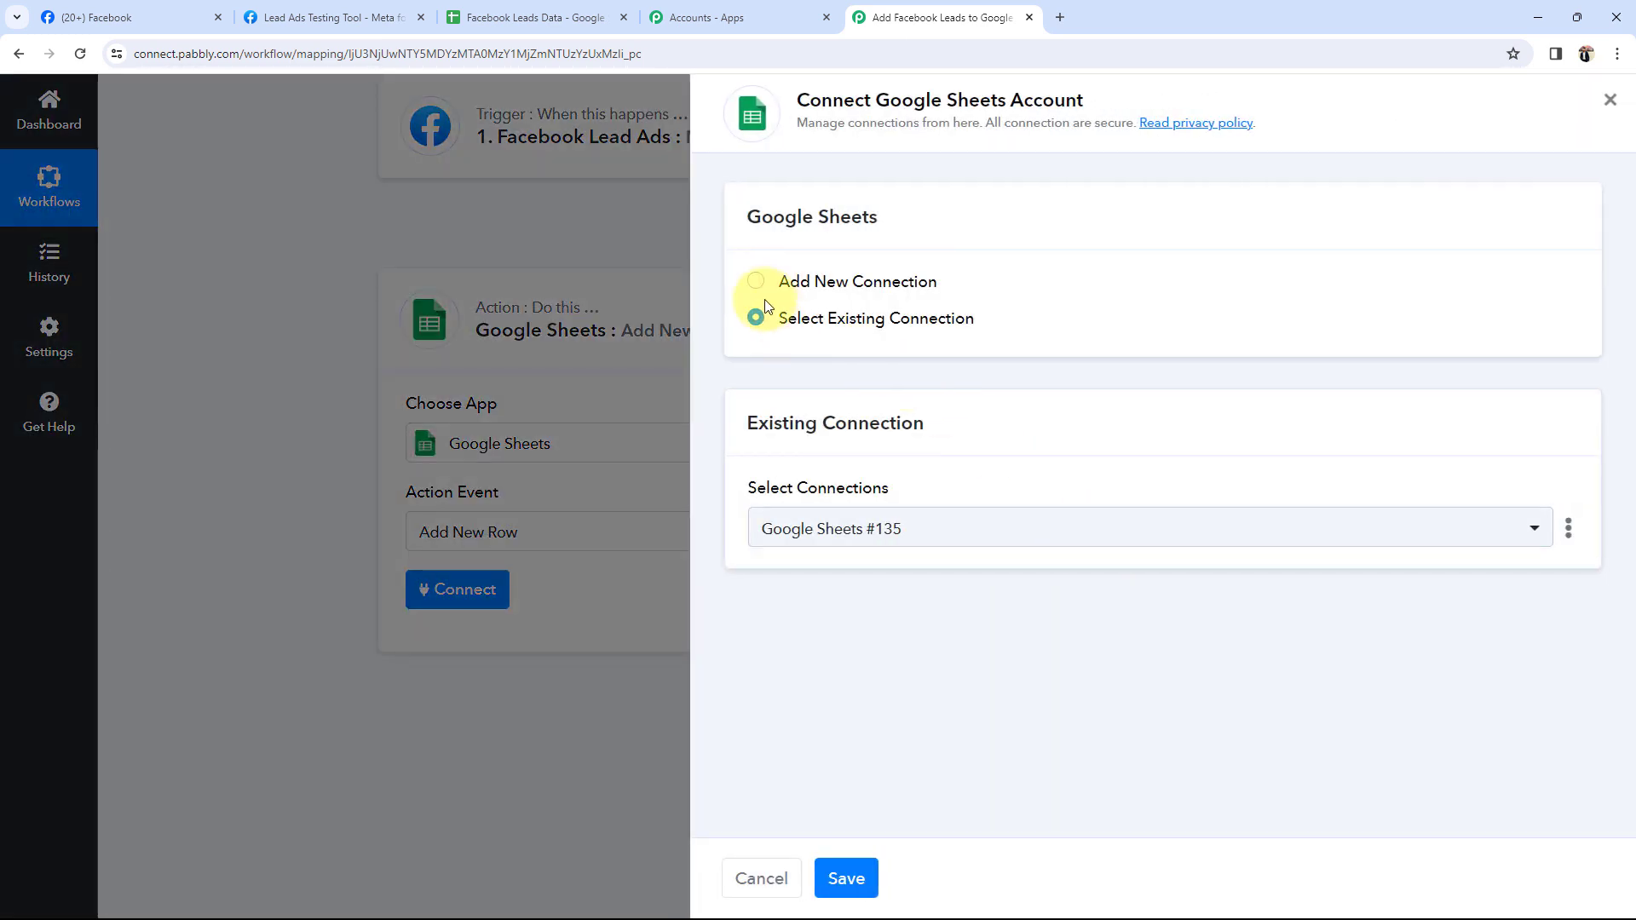
left_click(756, 282)
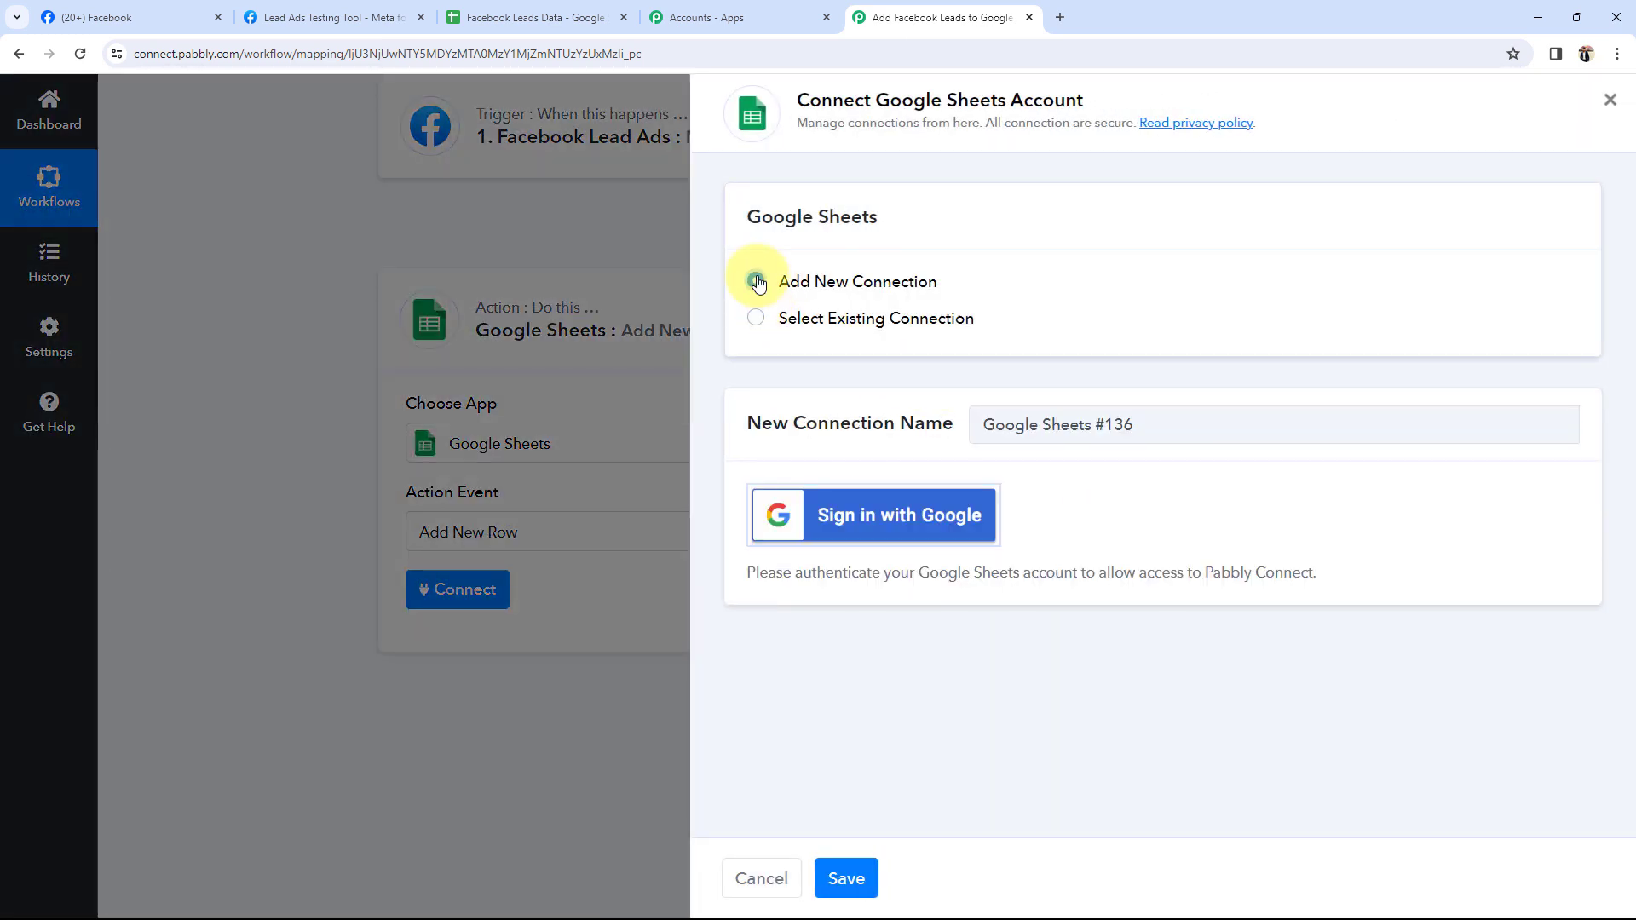
left_click(880, 522)
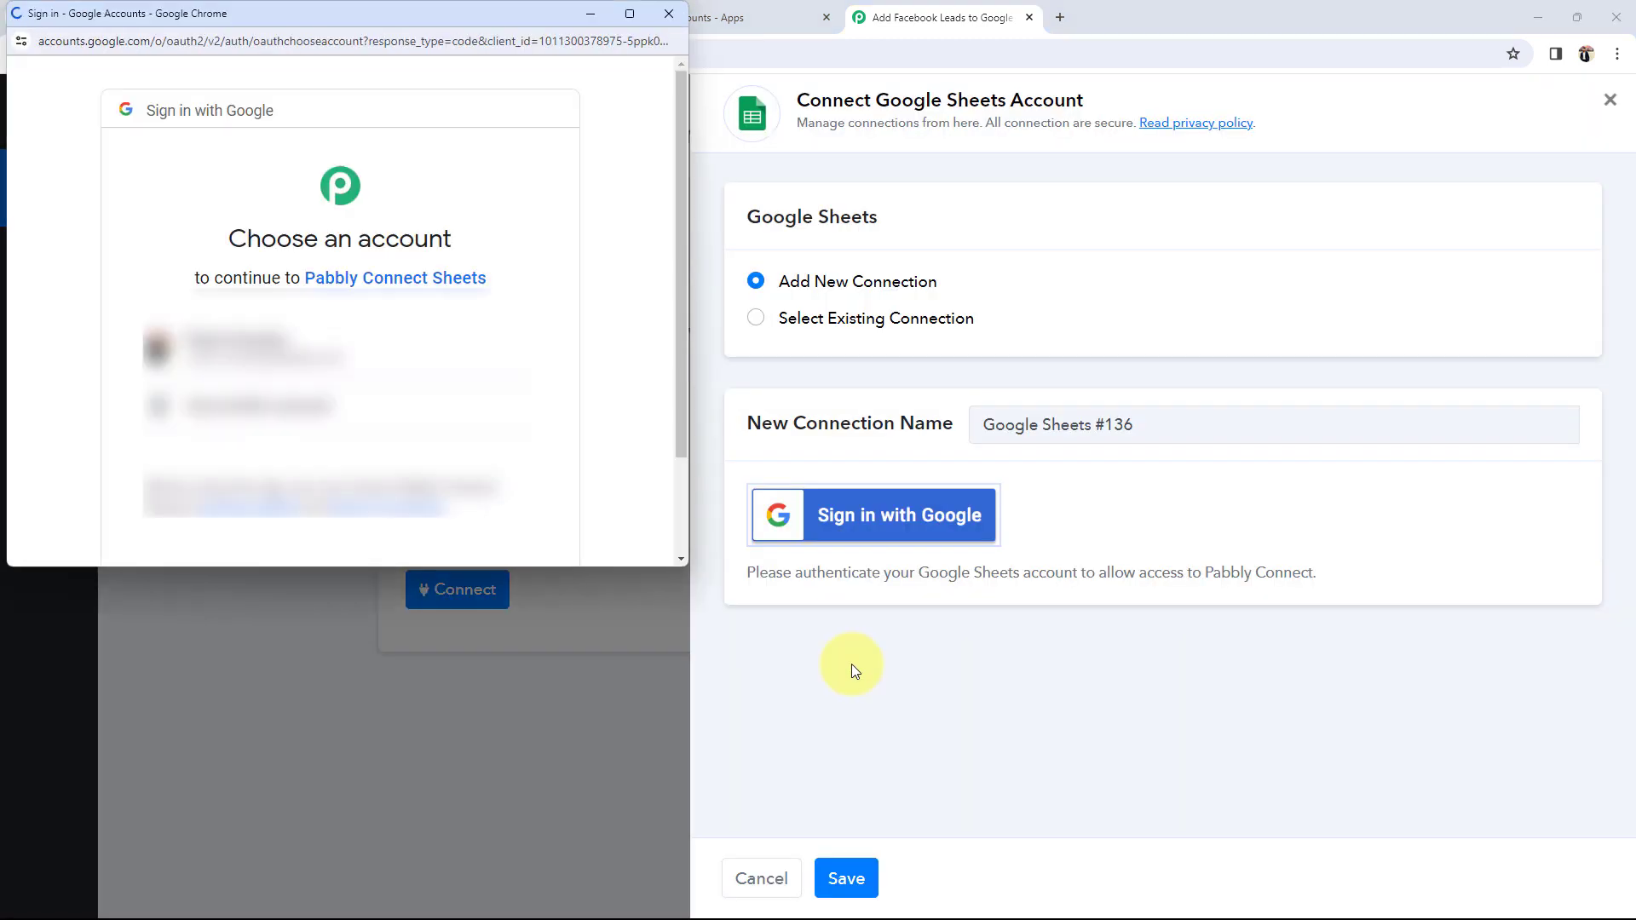
left_click(294, 349)
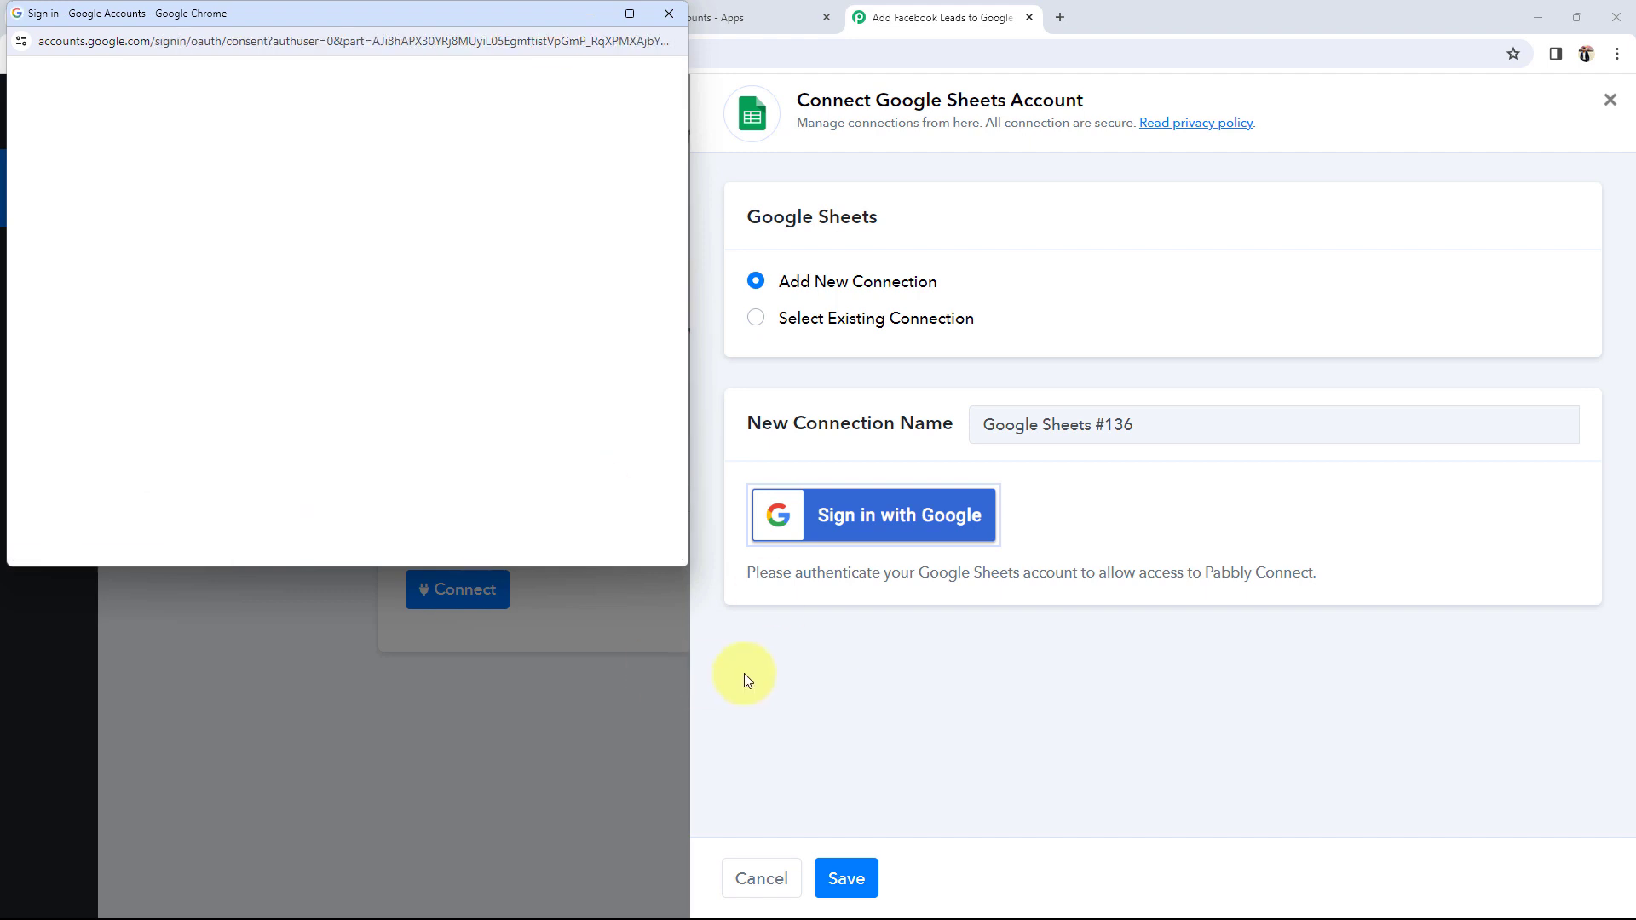
scroll(396, 347, "down", 5)
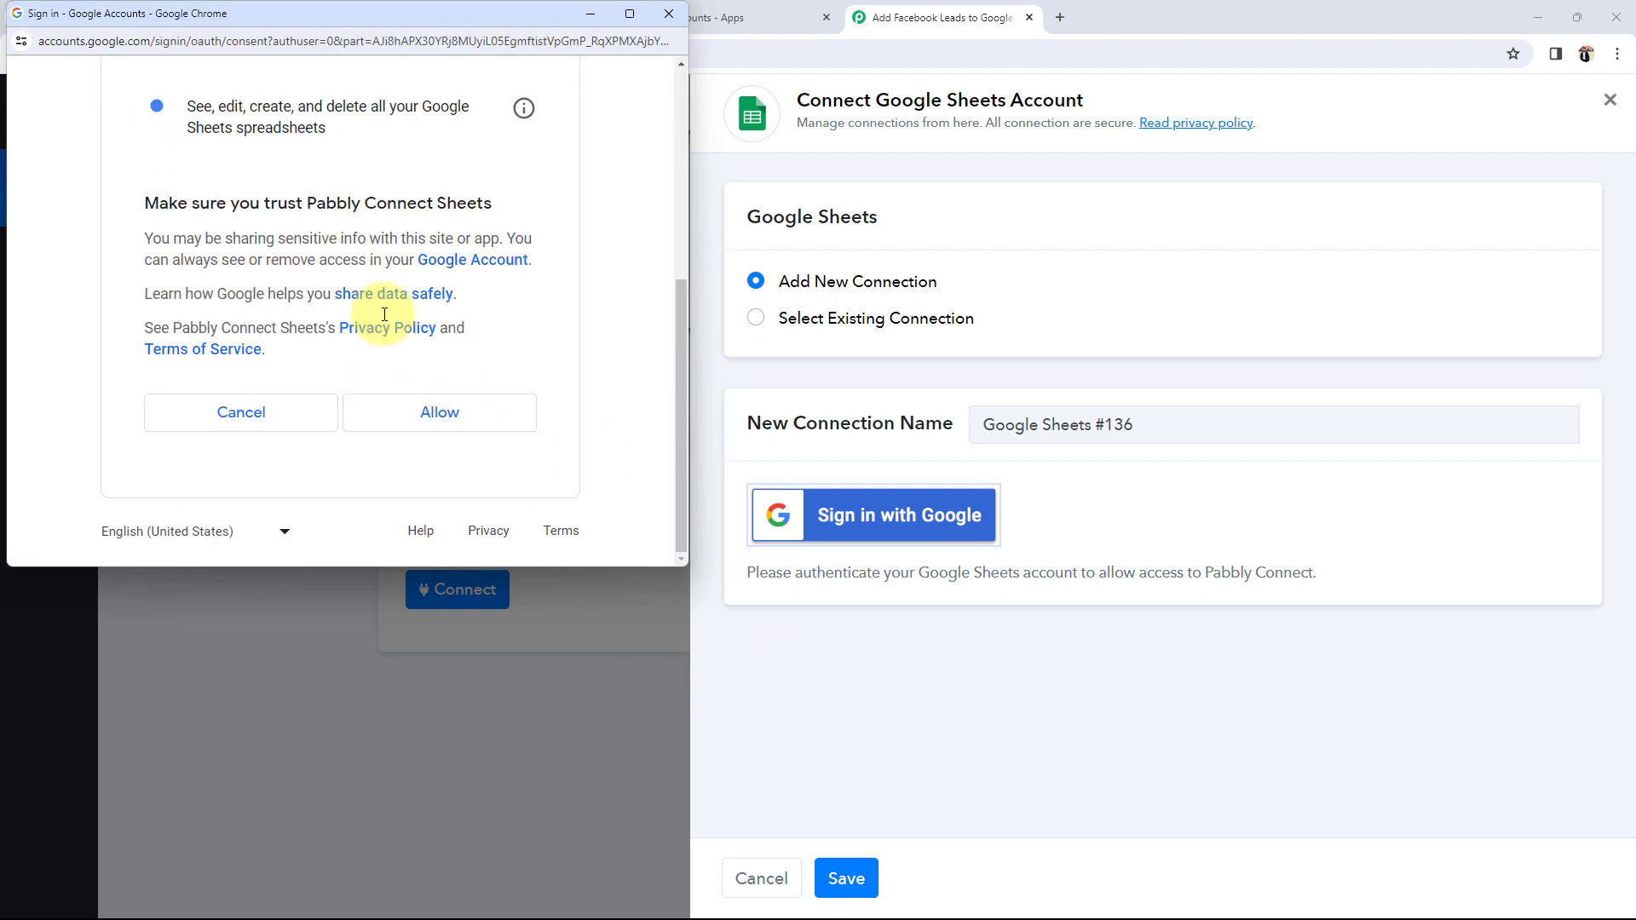
left_click(433, 418)
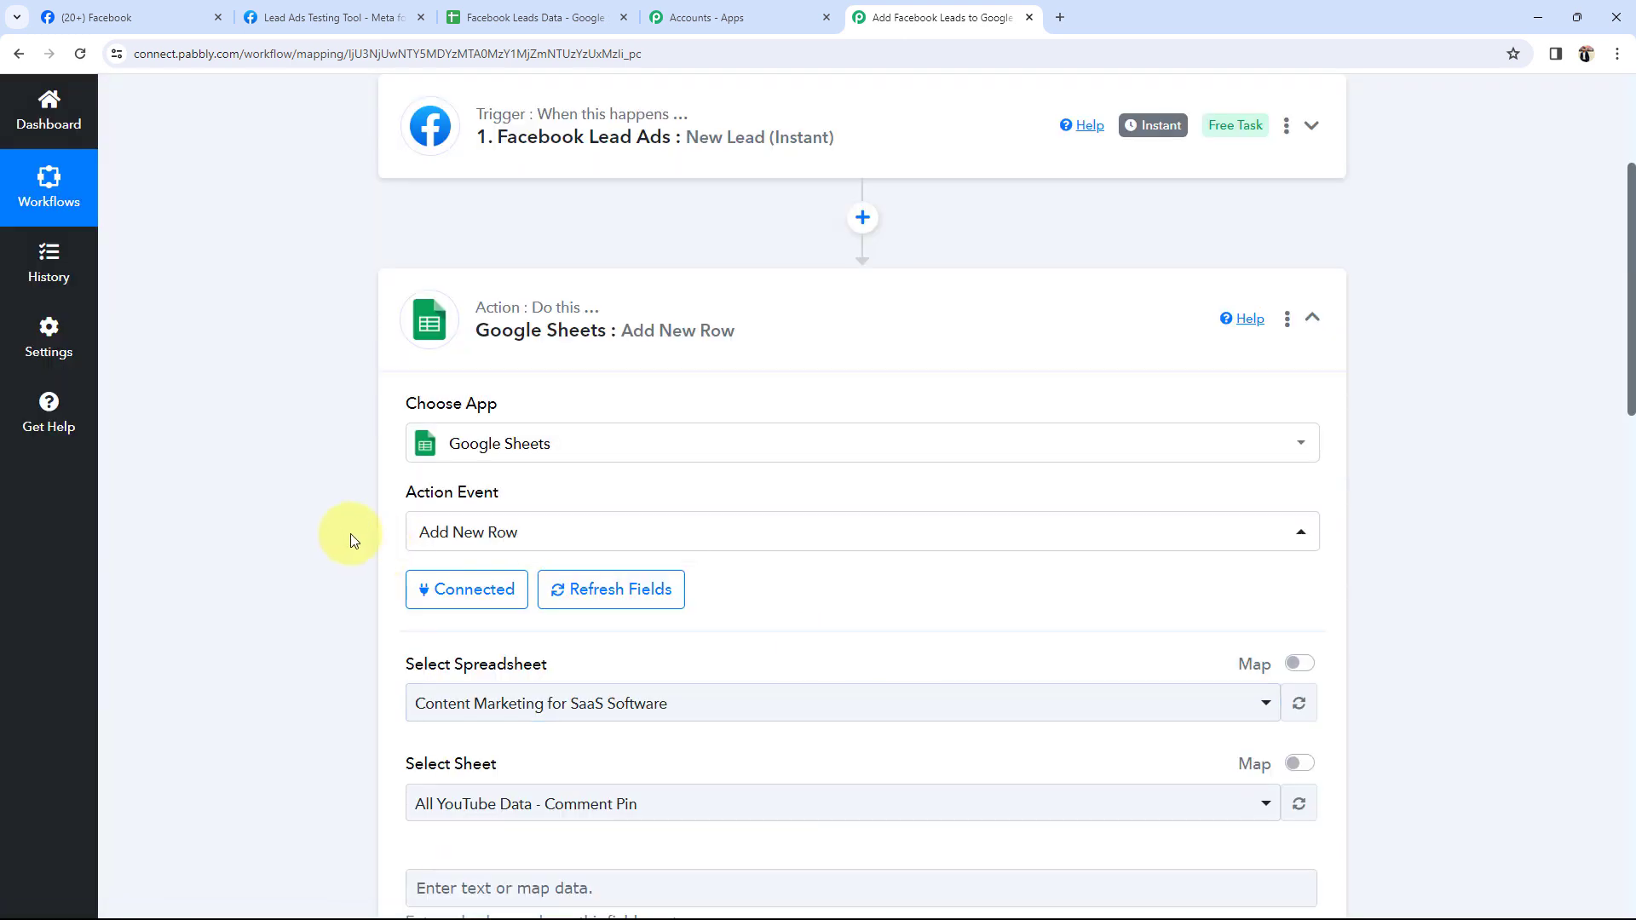
- Switch to the Facebook Leads Data spreadsheet in Google Sheets and check its title and column headers
scroll(341, 535, "down", 2)
left_click_drag(423, 503, 541, 497)
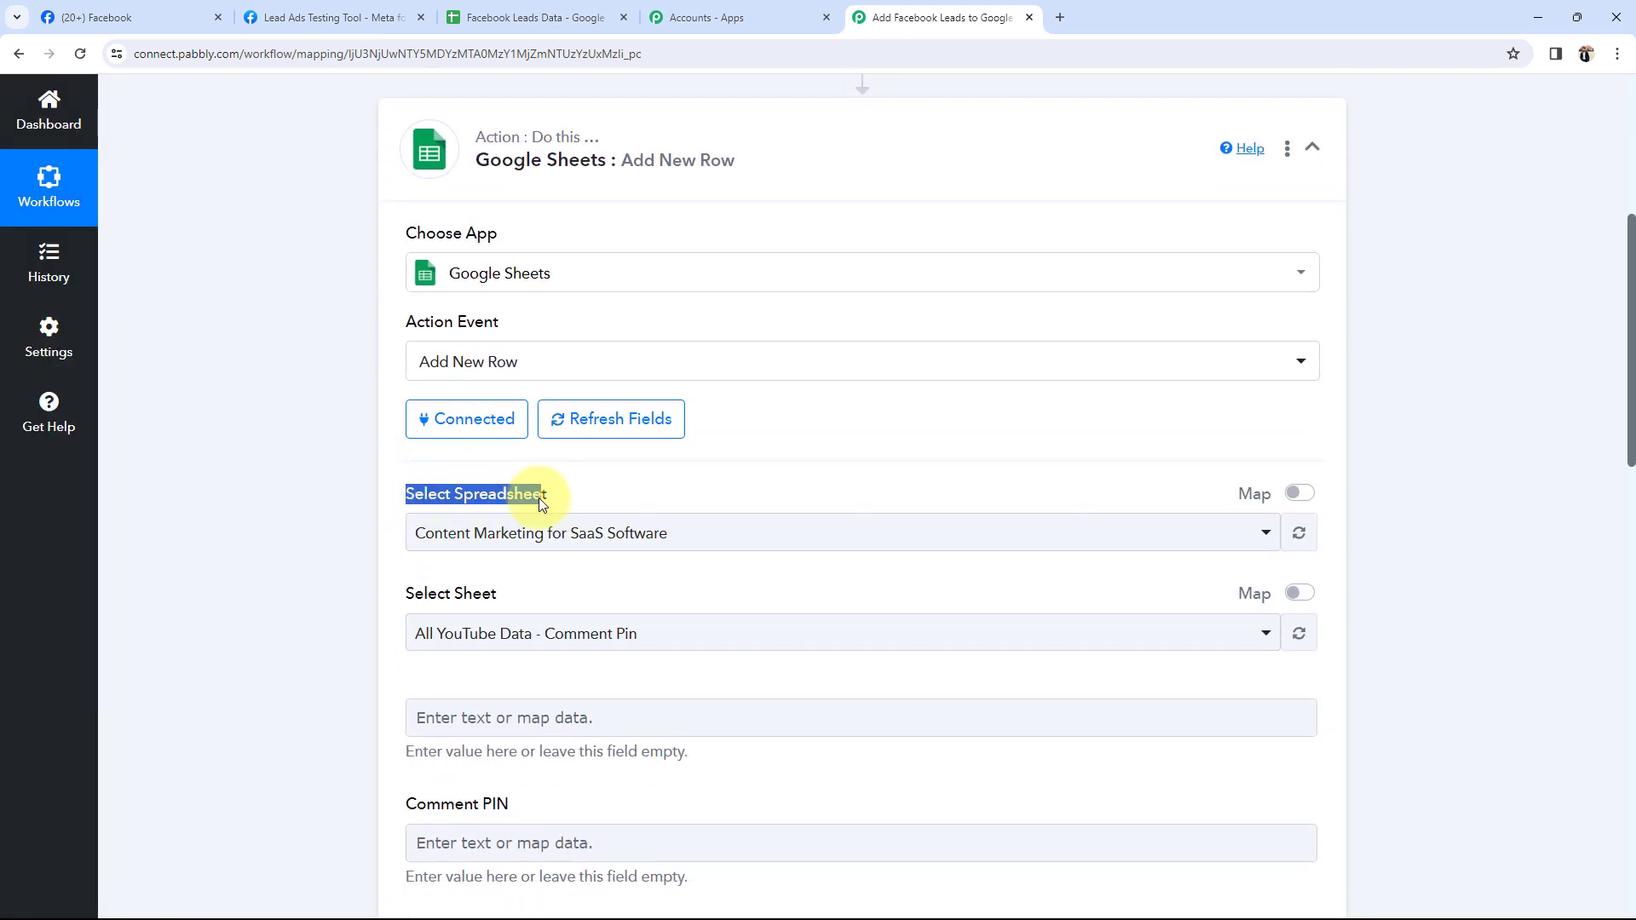
left_click(311, 493)
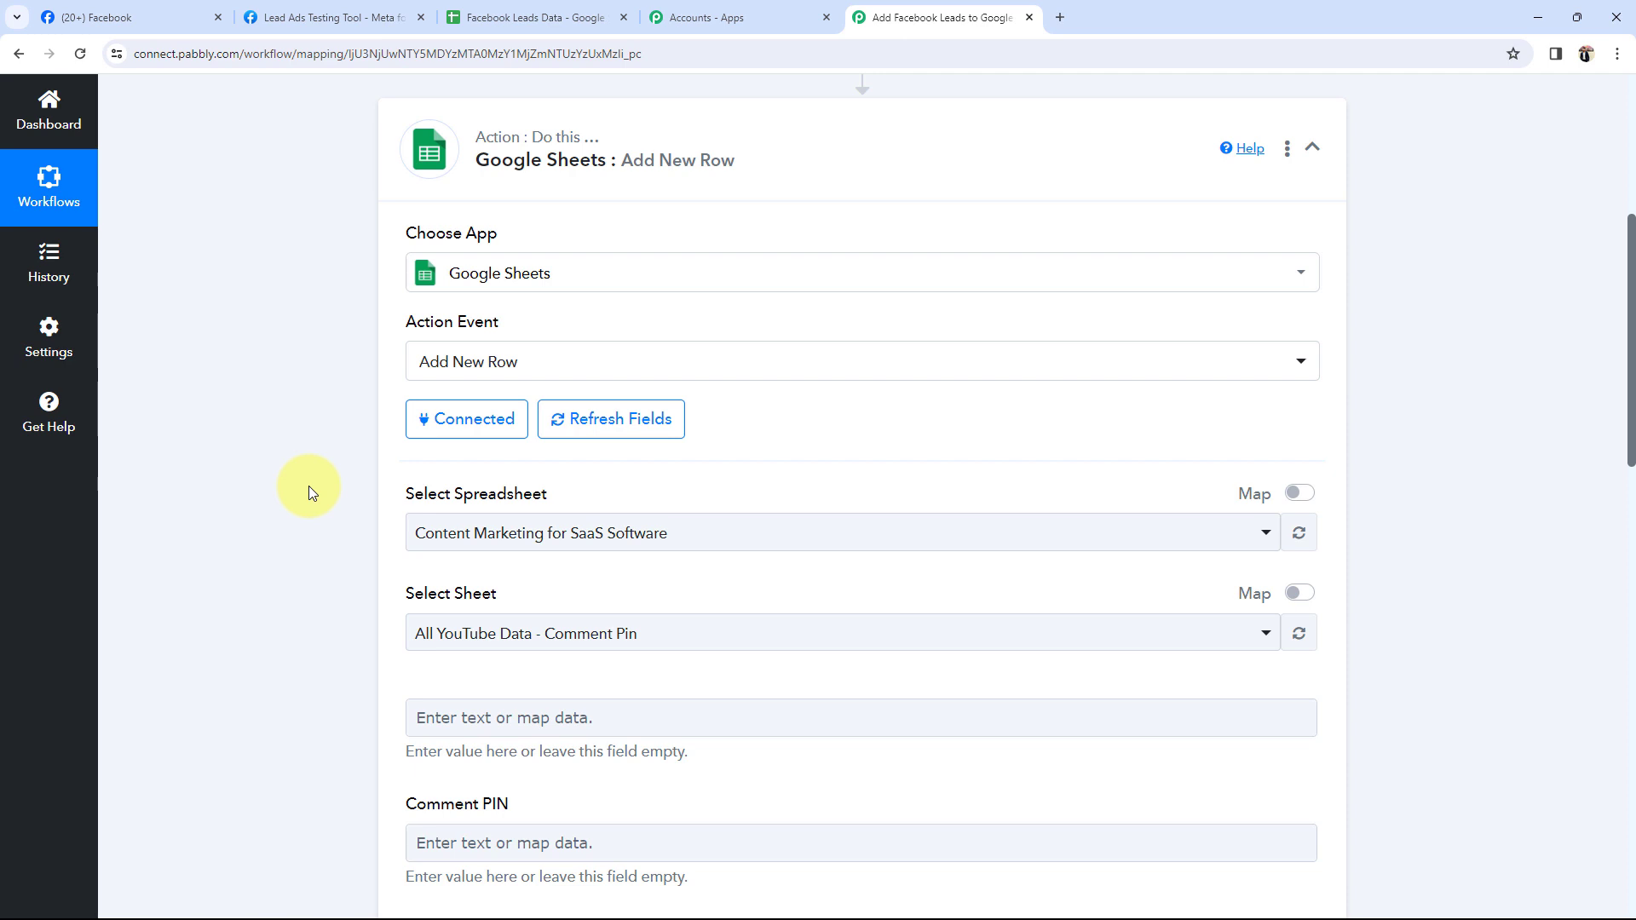
left_click(533, 17)
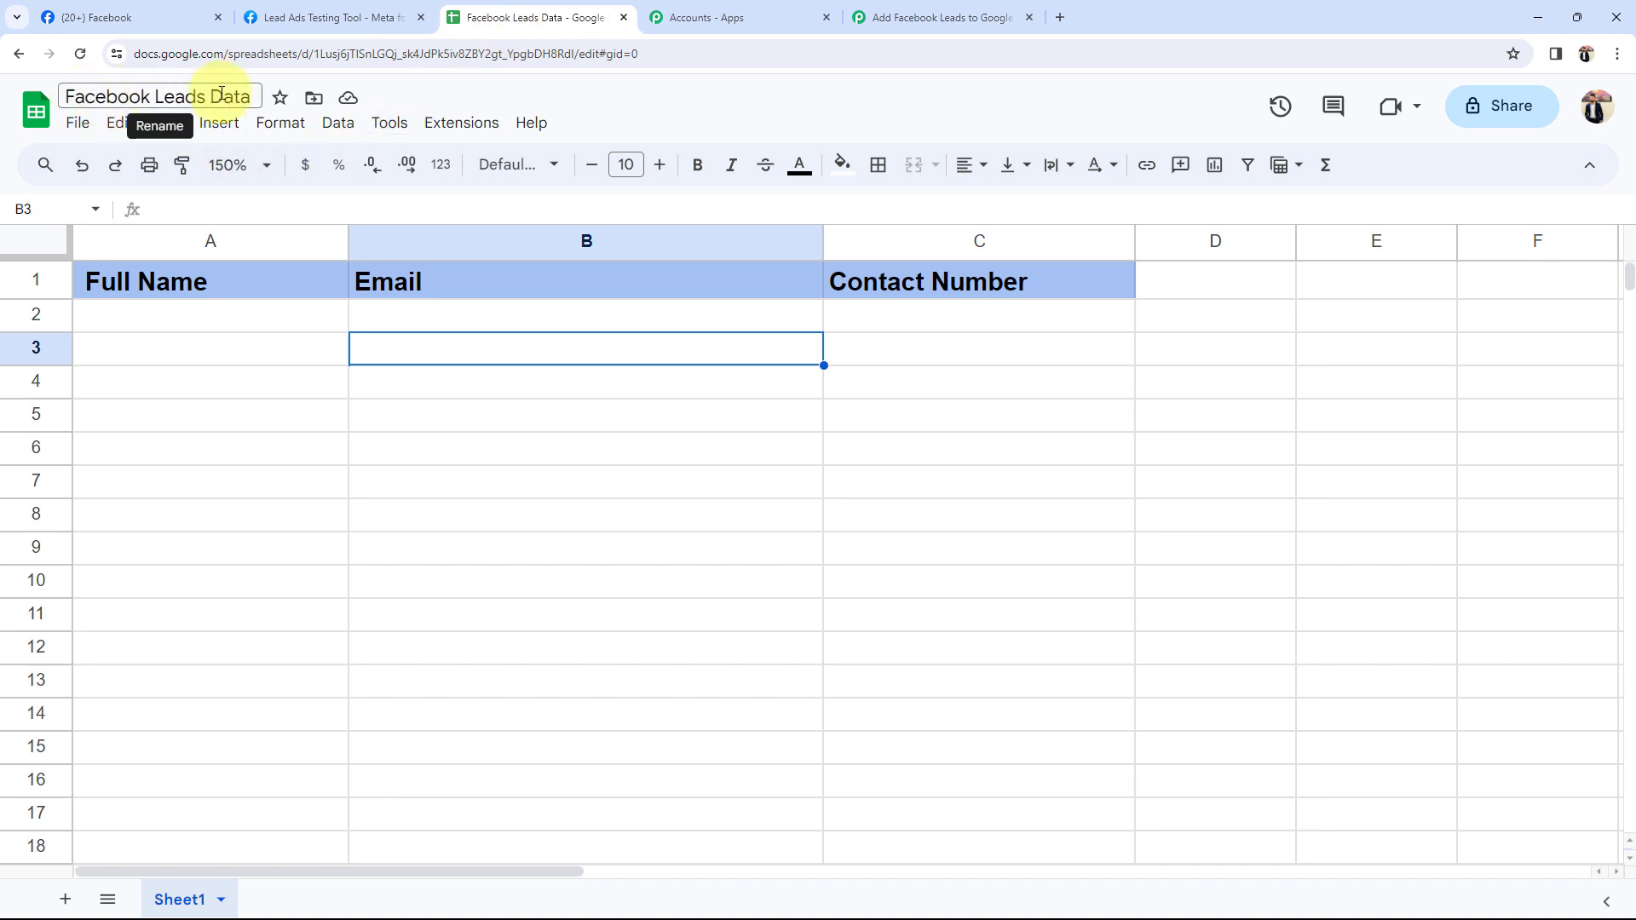
left_click(148, 426)
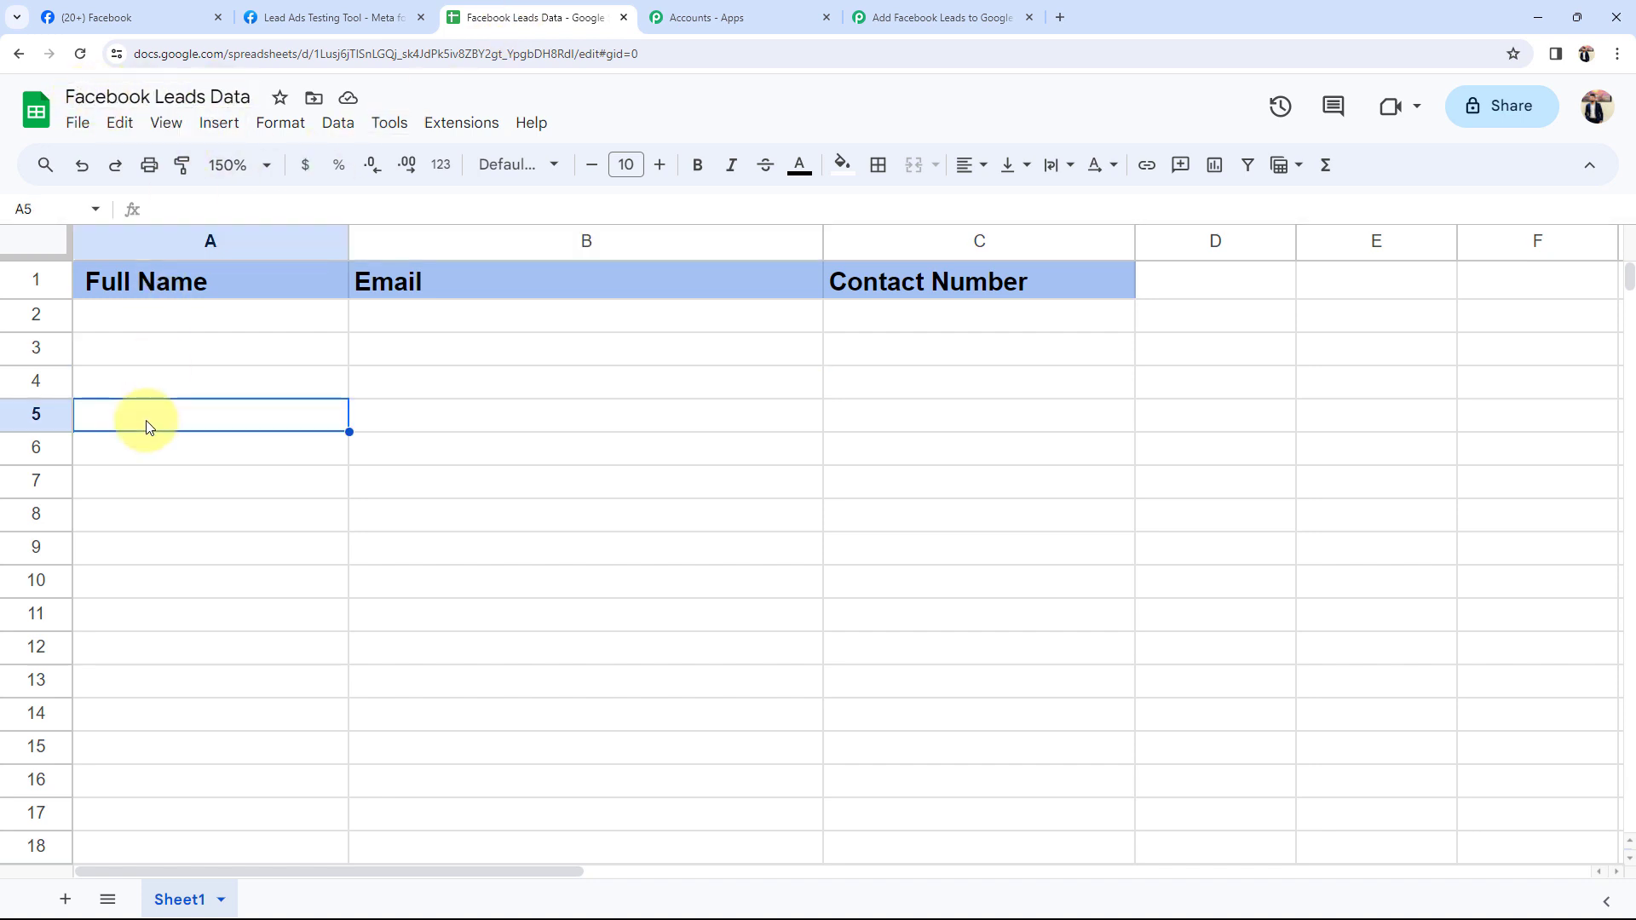
left_click(928, 363)
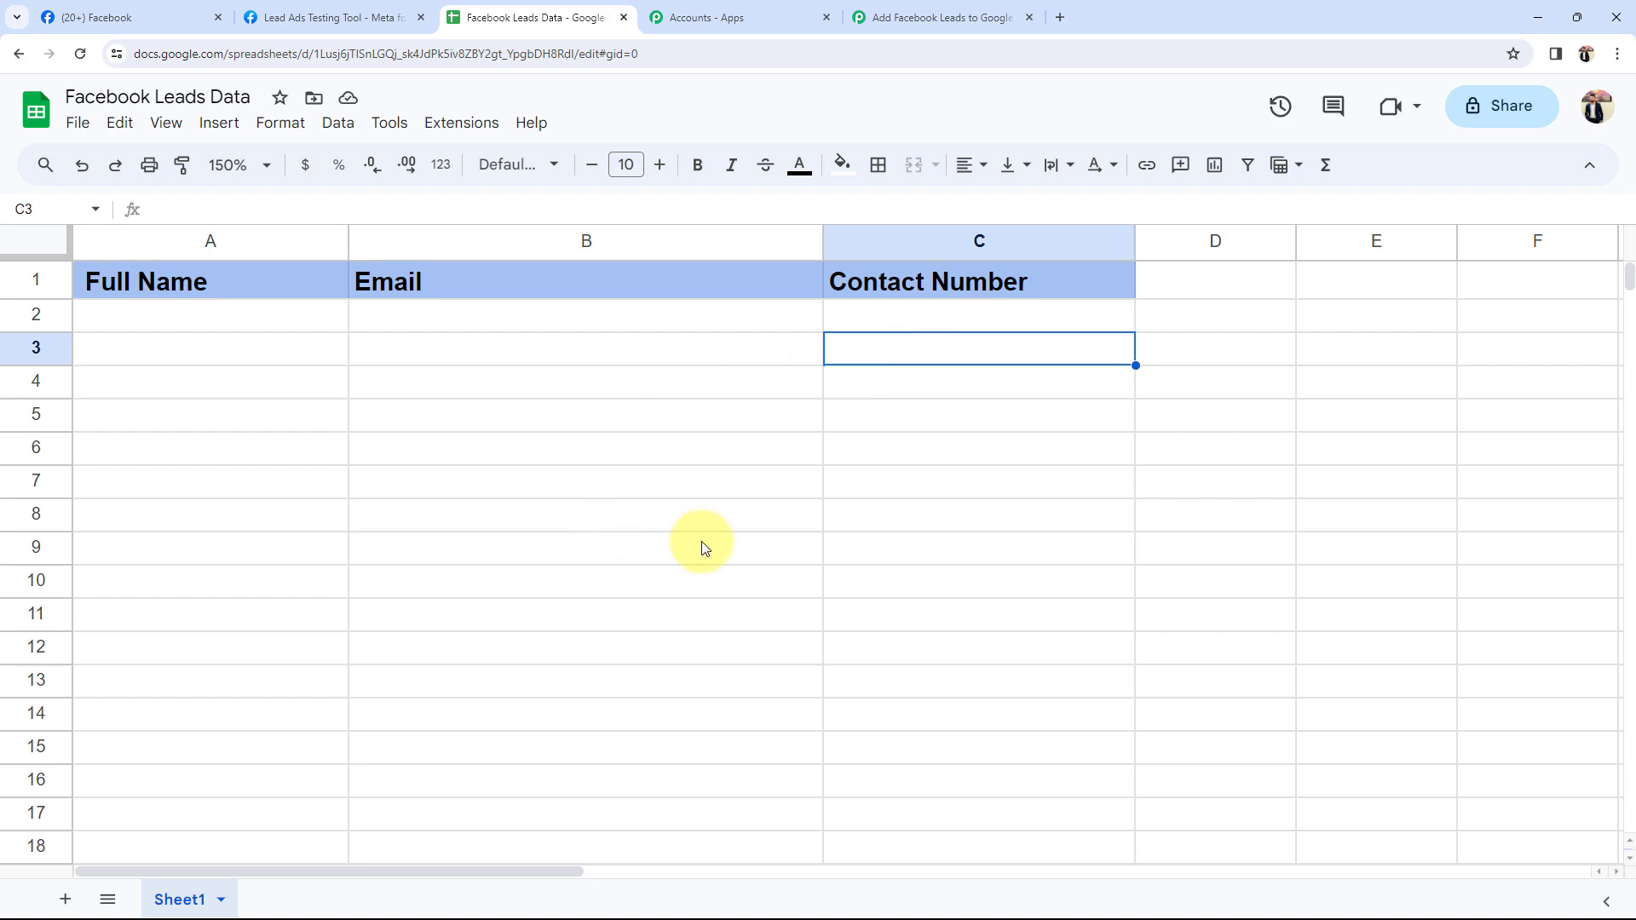
- Switch back to the Pabbly Connect workflow and choose Facebook Leads Data as the spreadsheet for the new row
left_click(919, 10)
scroll(443, 426, "down", 2)
left_click(456, 375)
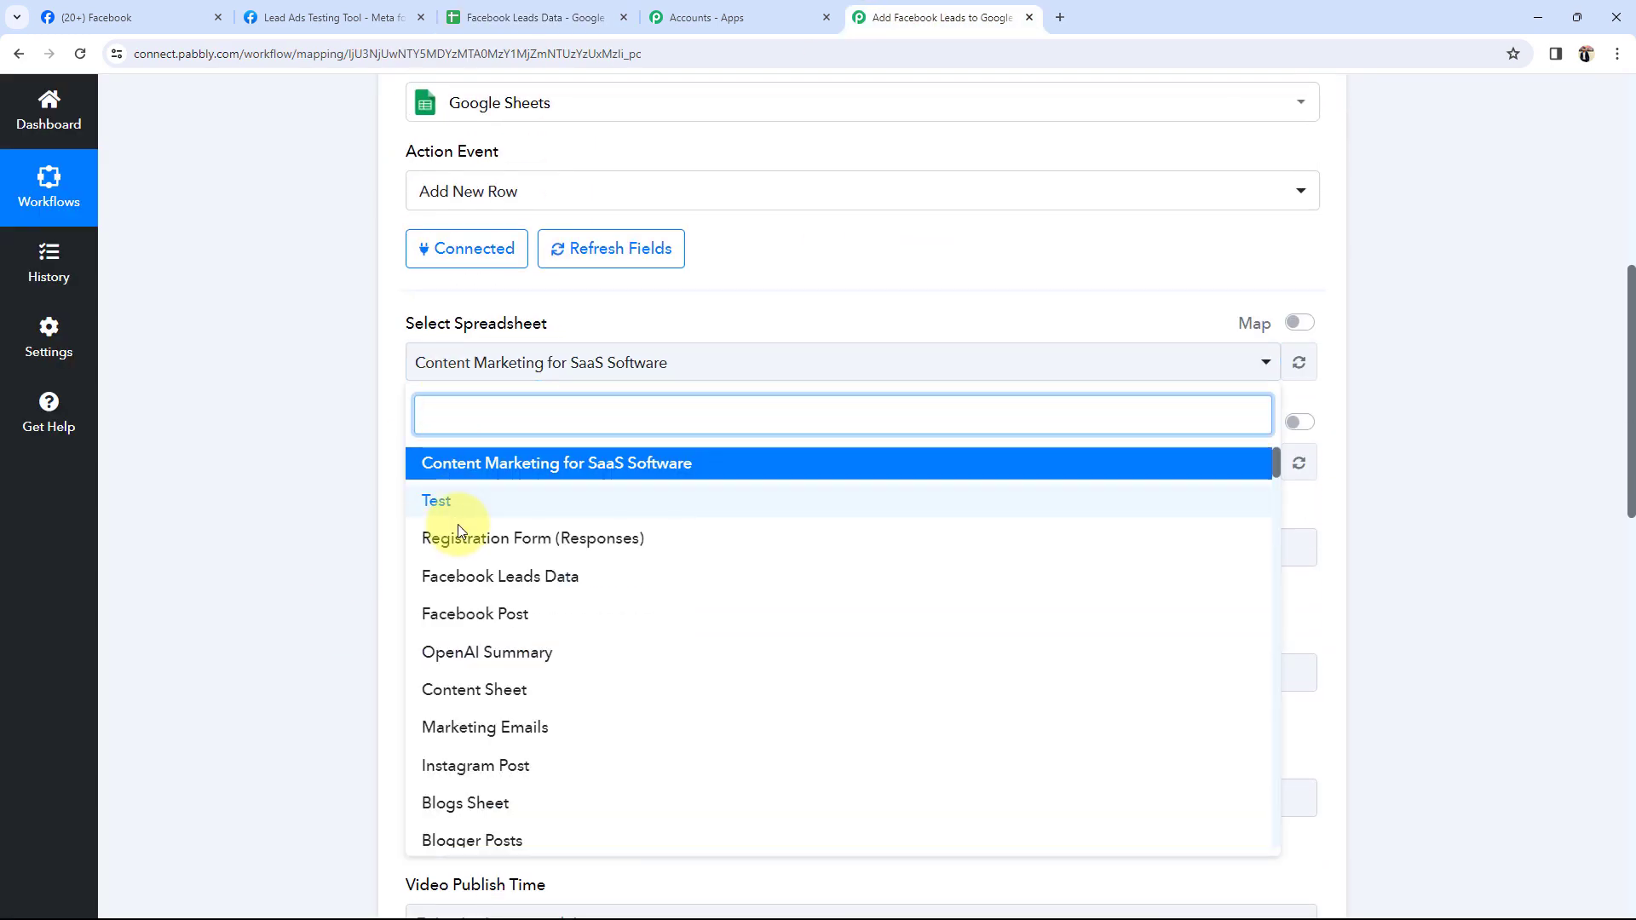
left_click(469, 580)
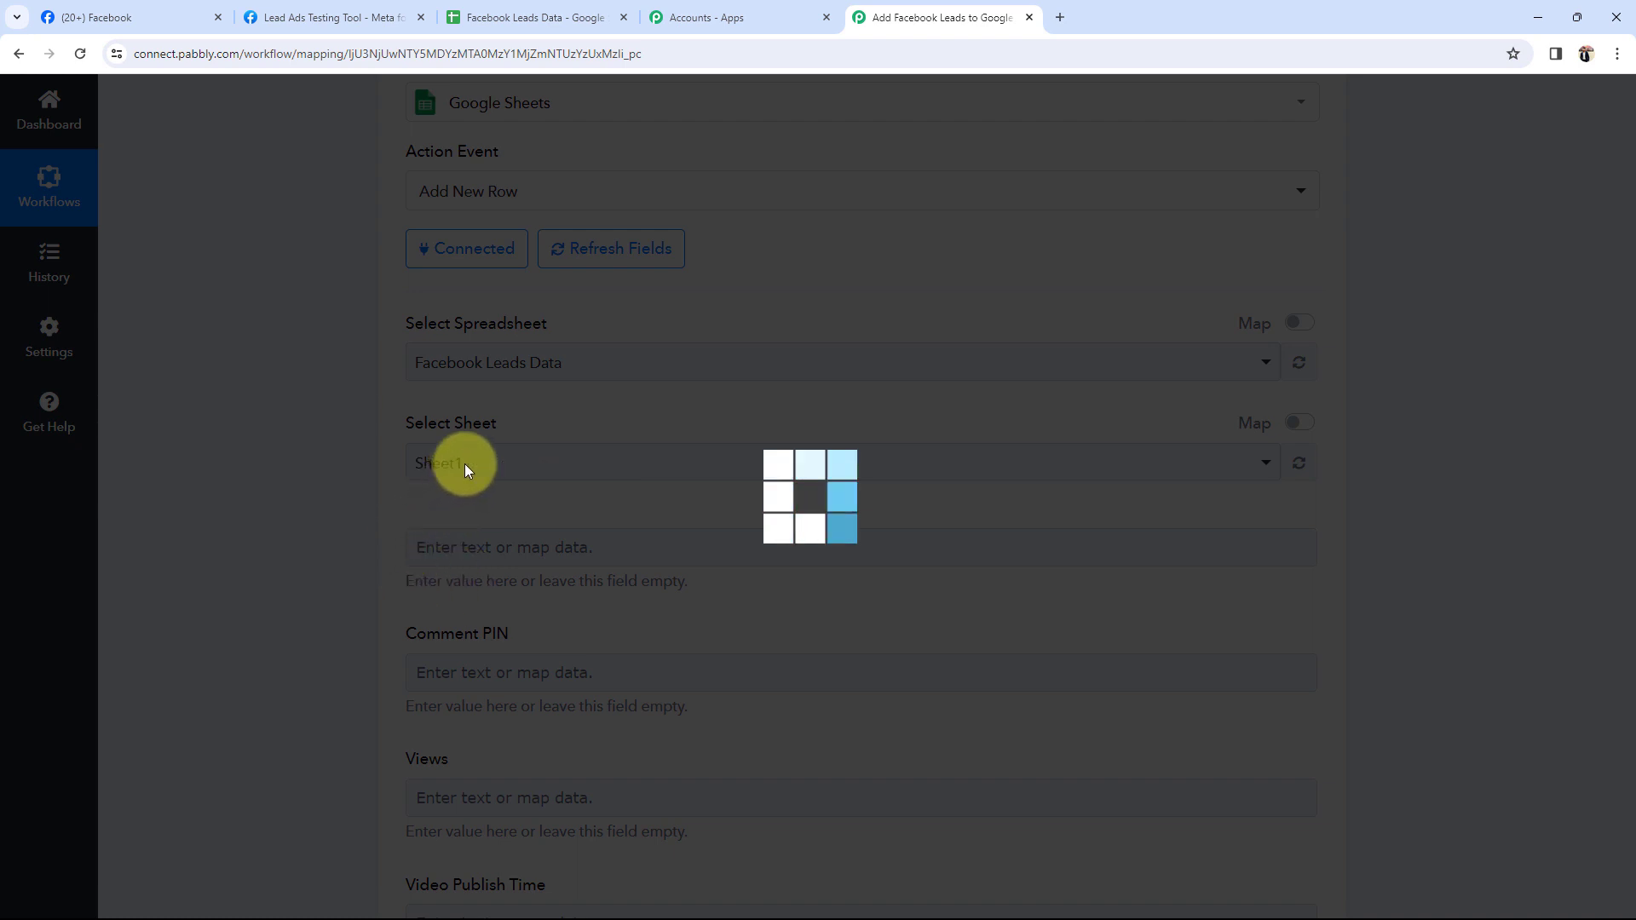
- Check the sheet name in the Google Sheets file, return to Pabbly Connect and choose Sheet1 as the target sheet
left_click(537, 17)
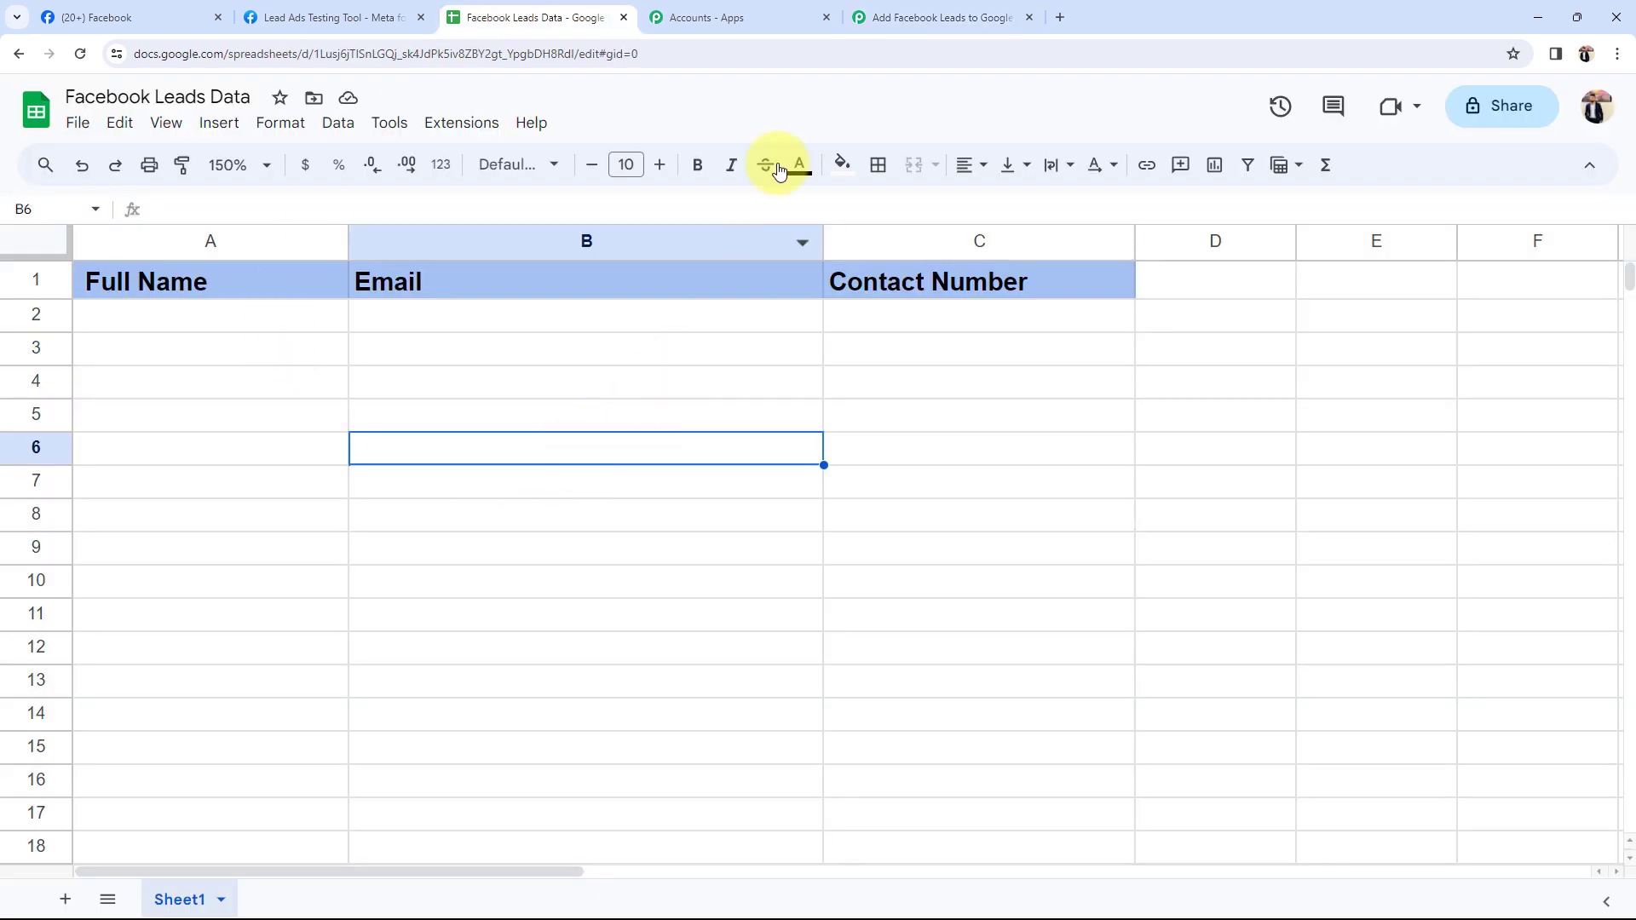
left_click(894, 16)
scroll(286, 628, "down", 1)
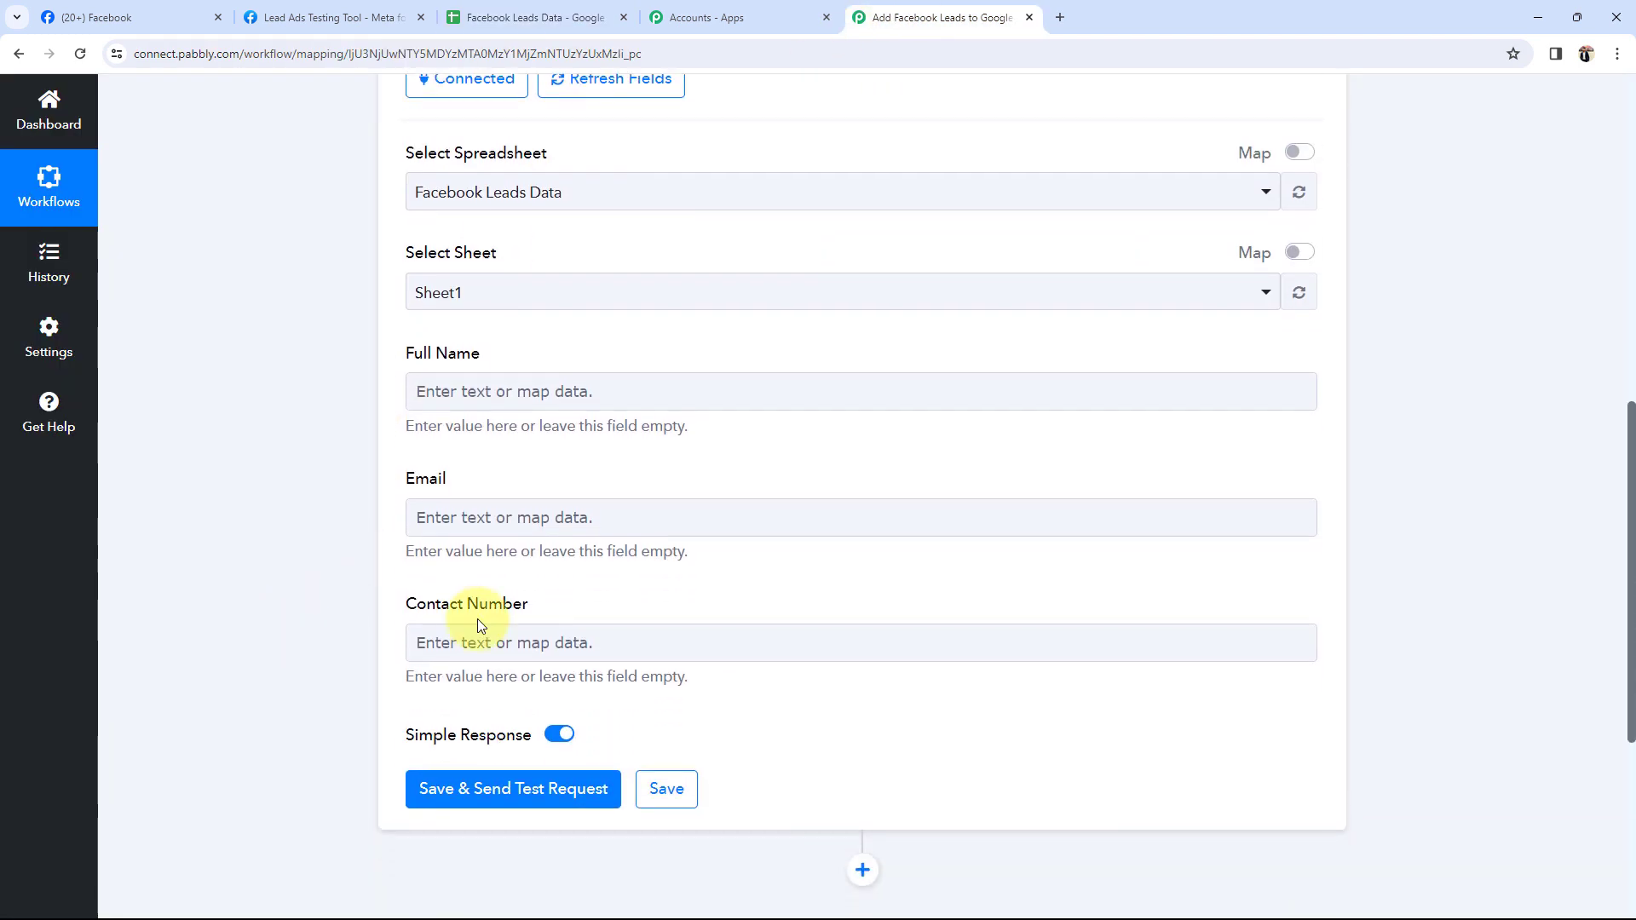
left_click(500, 296)
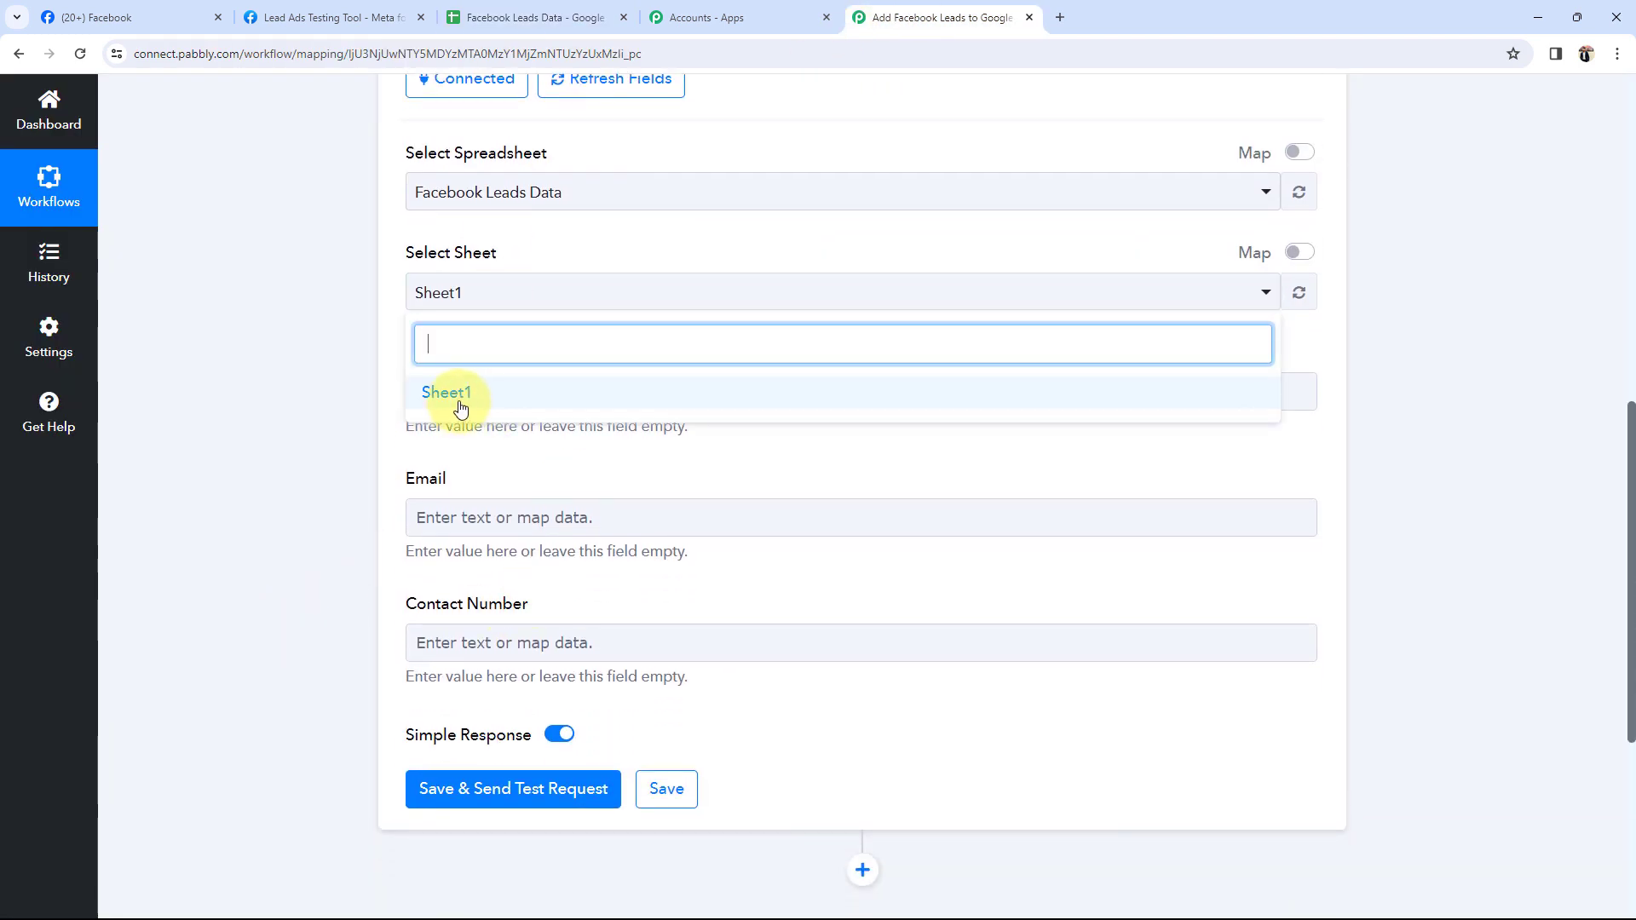
left_click(473, 400)
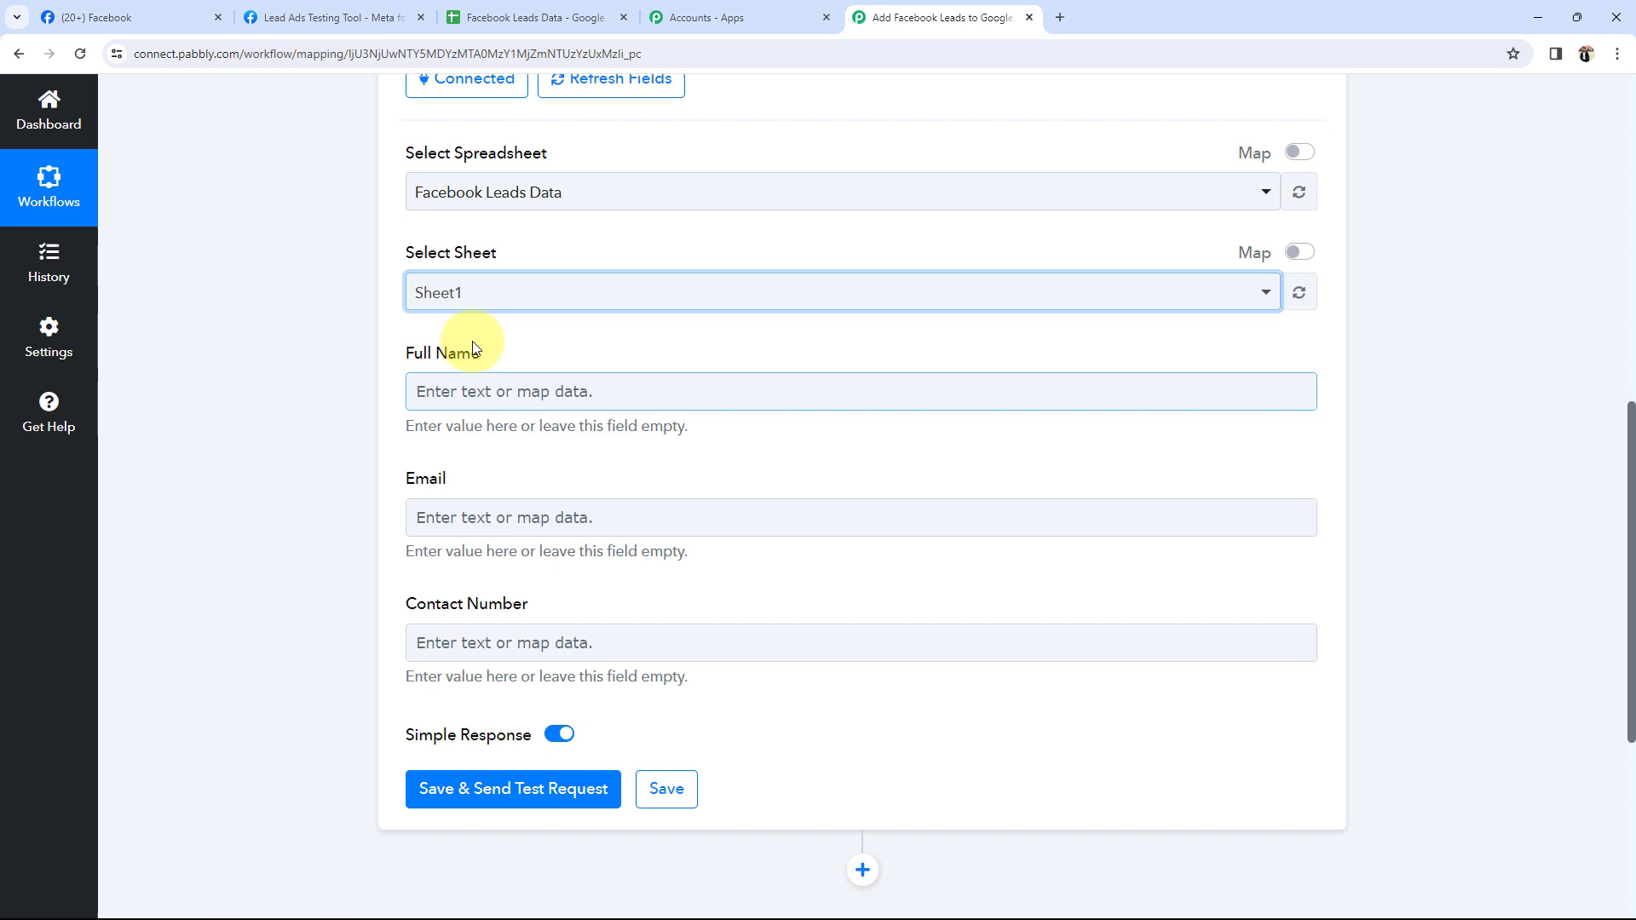
left_click(533, 17)
left_click(887, 17)
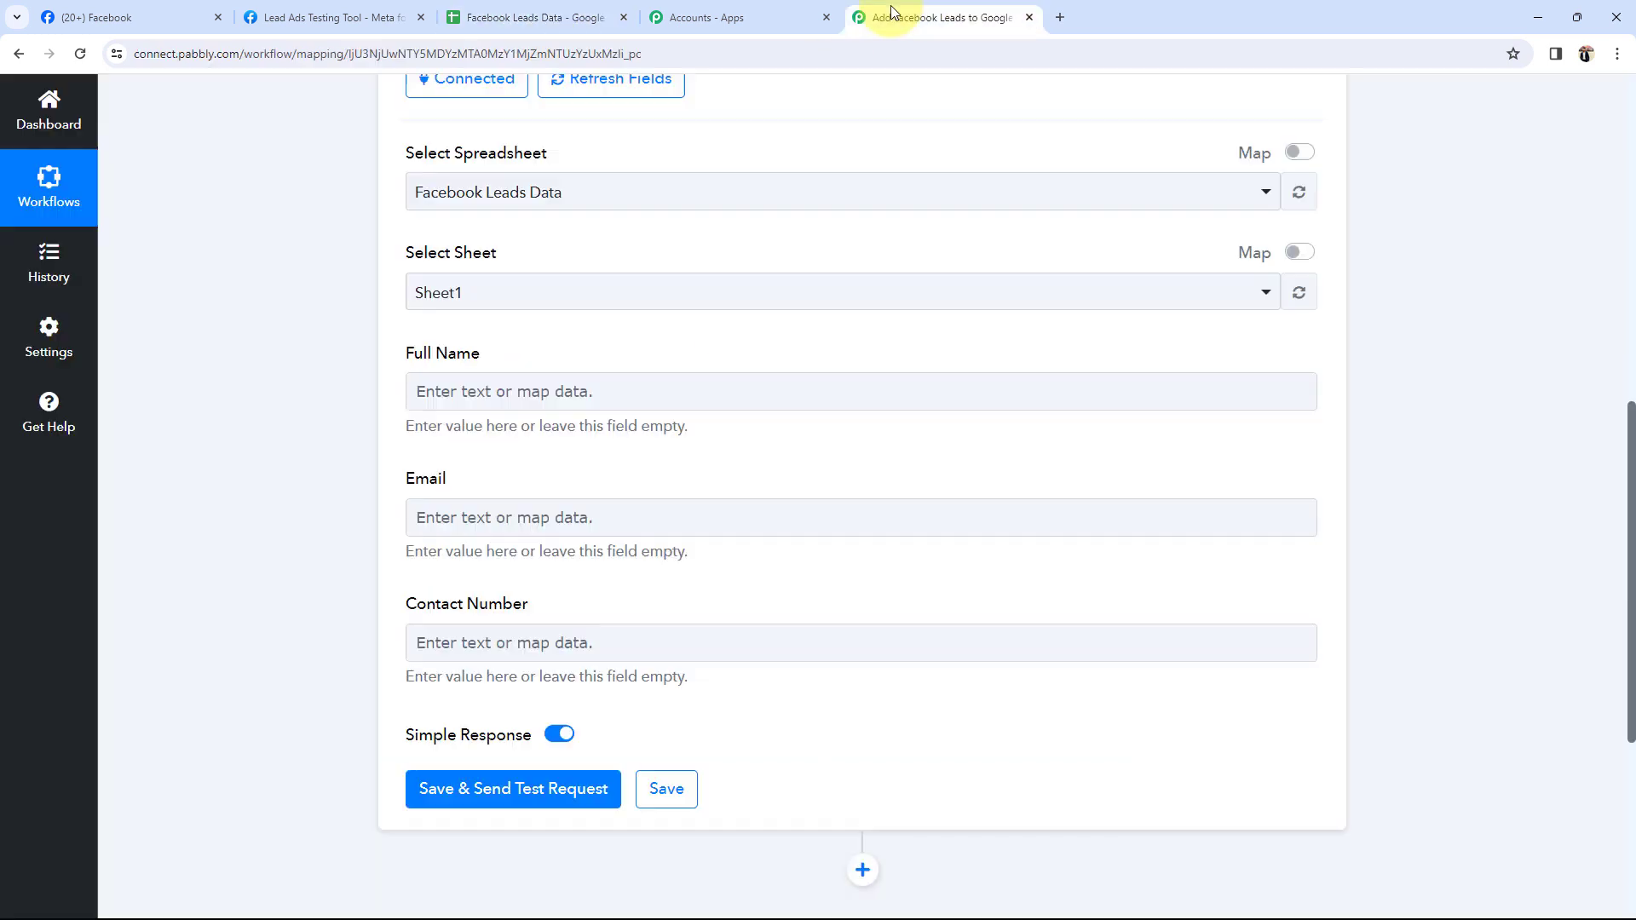
left_click(432, 307)
left_click(430, 392)
left_click(356, 377)
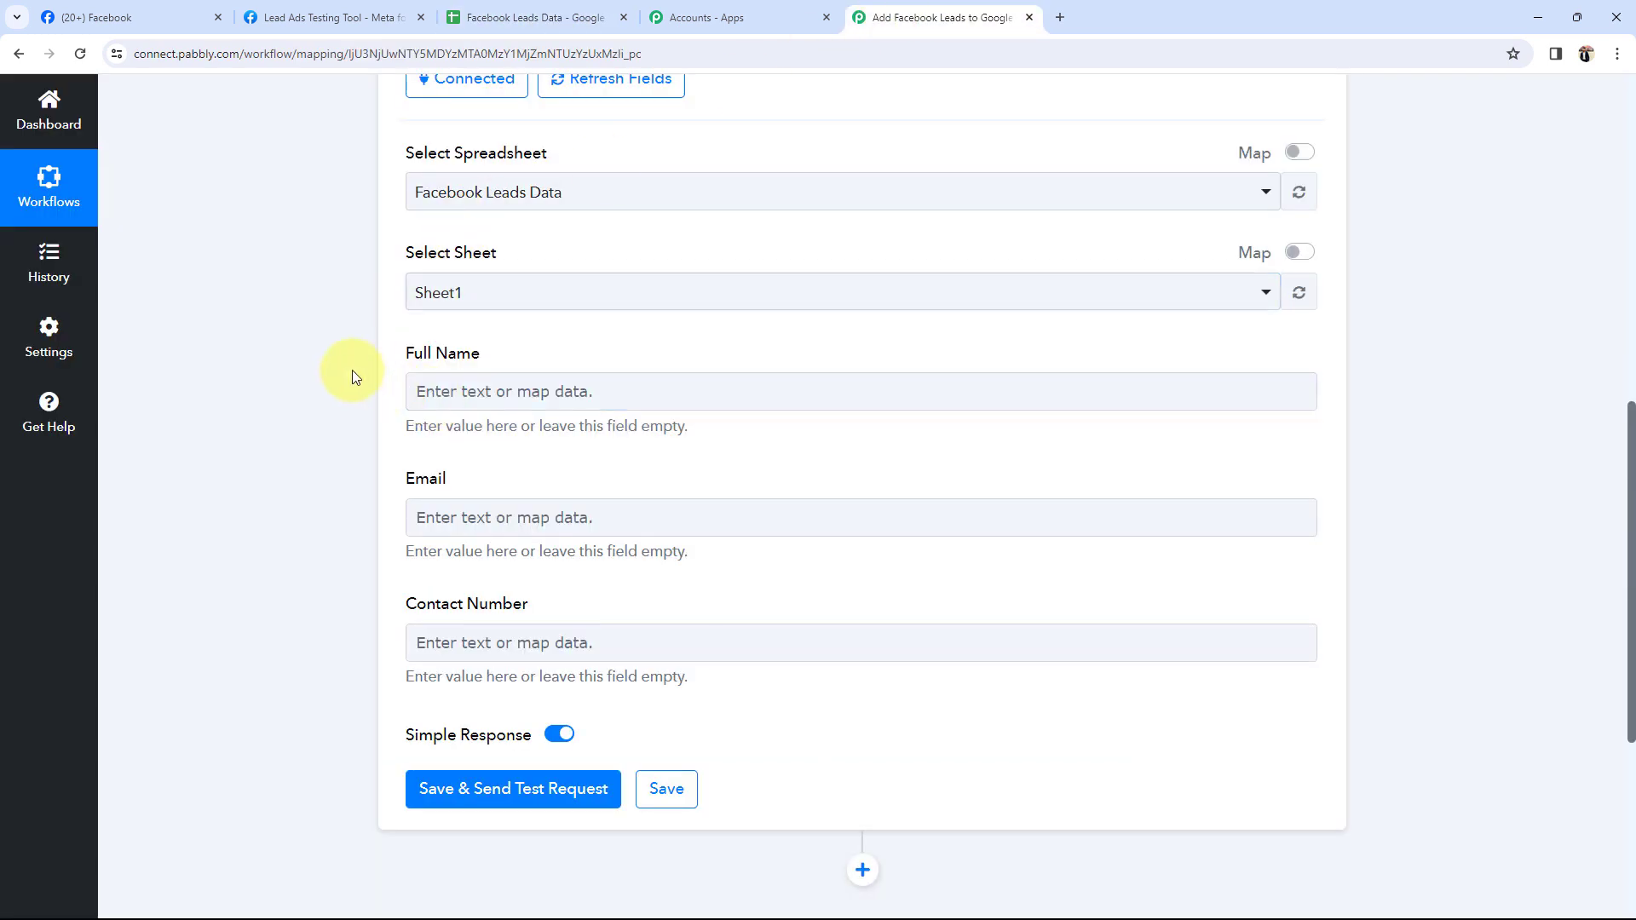
- Map the Full Name field to Res4 Full Name from the Facebook Lead Ads trigger's response
scroll(355, 376, "down", 1)
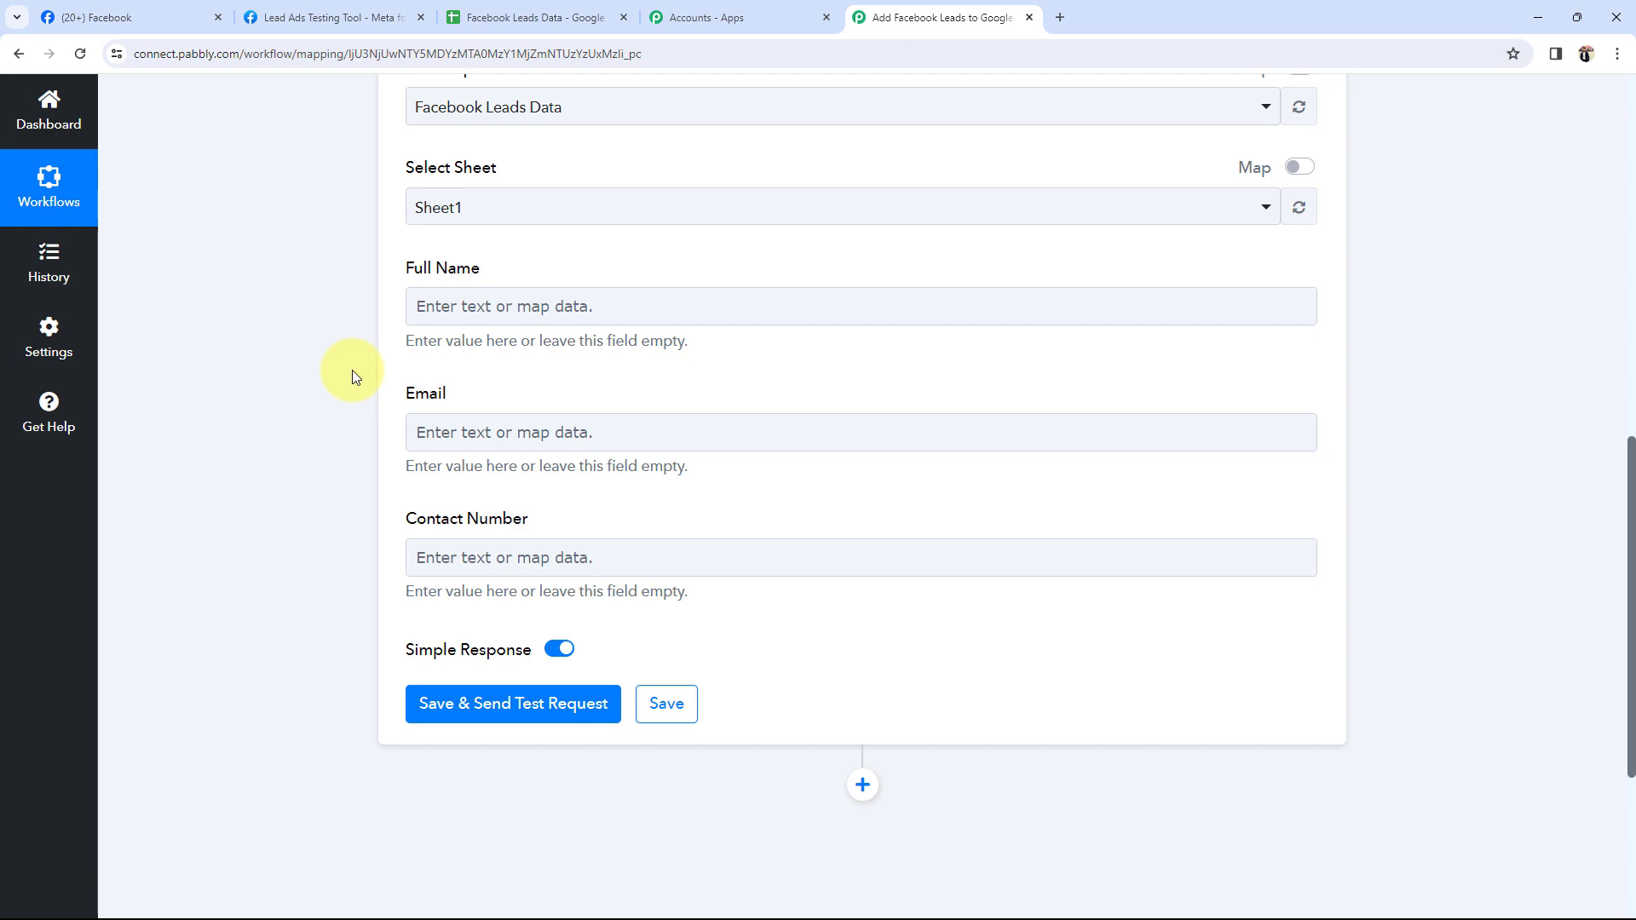
scroll(356, 376, "up", 10)
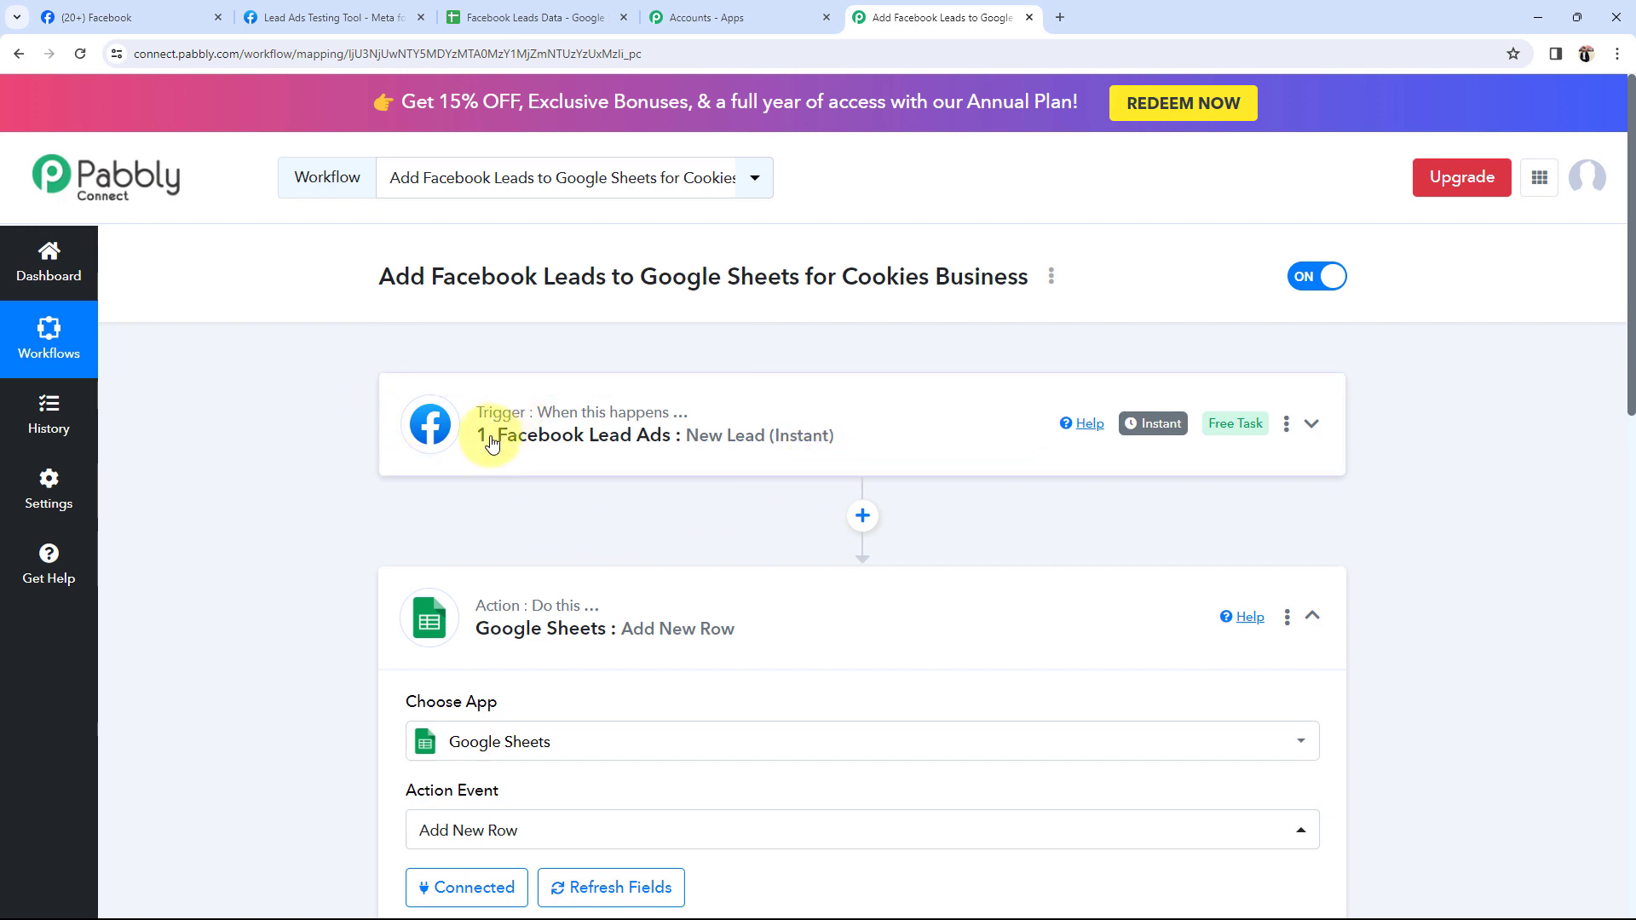
scroll(490, 438, "down", 10)
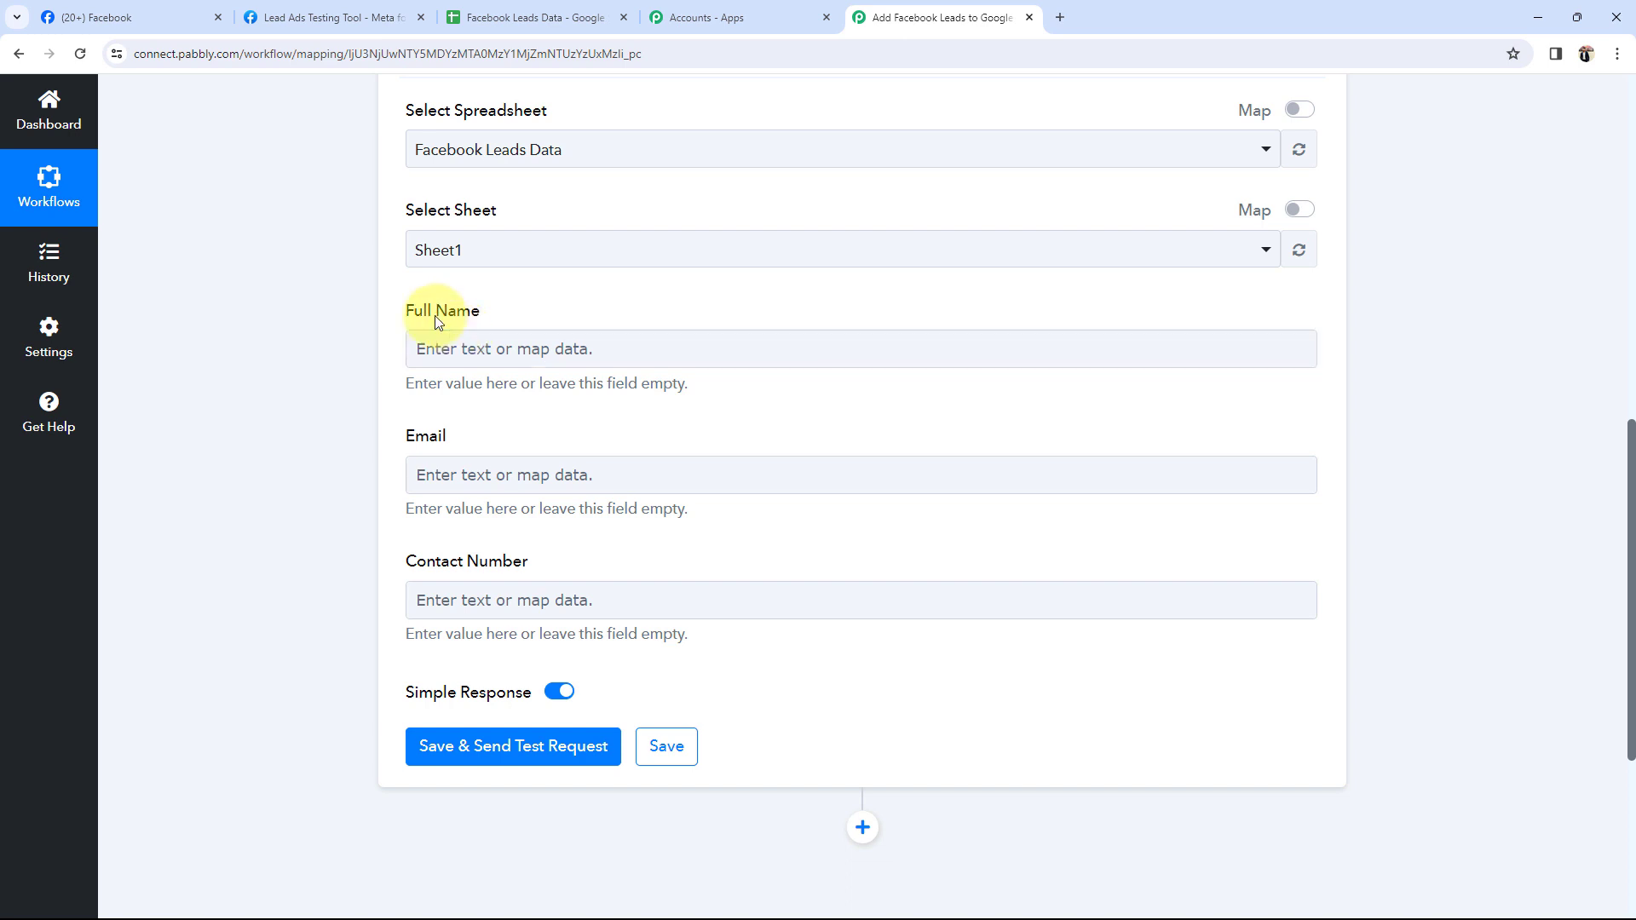
left_click(456, 345)
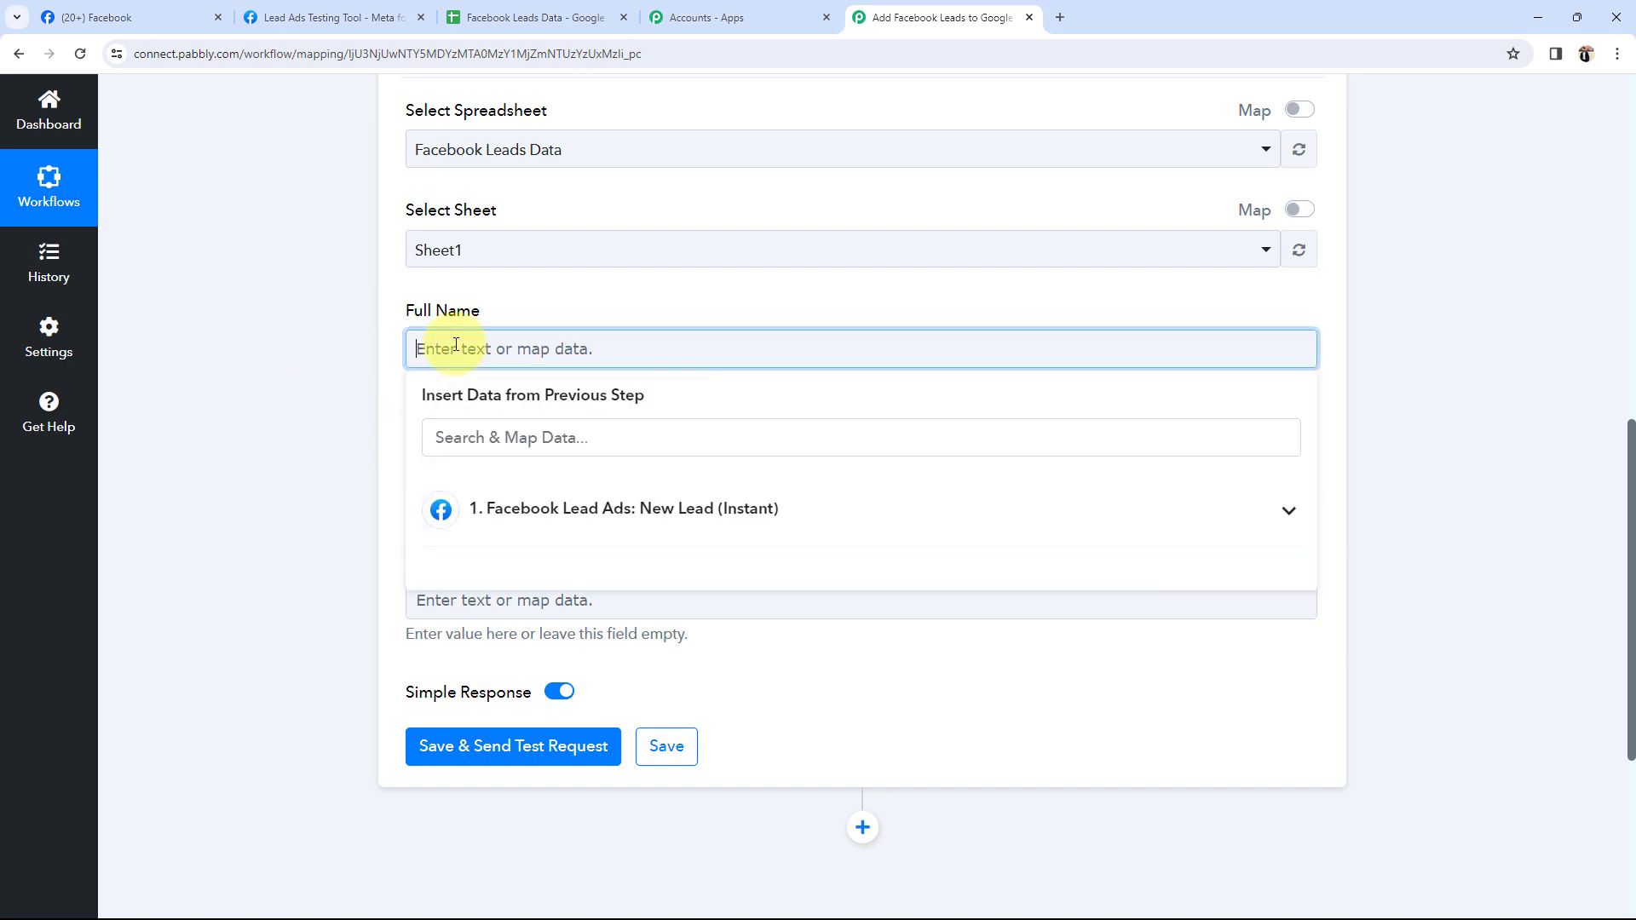
left_click(521, 528)
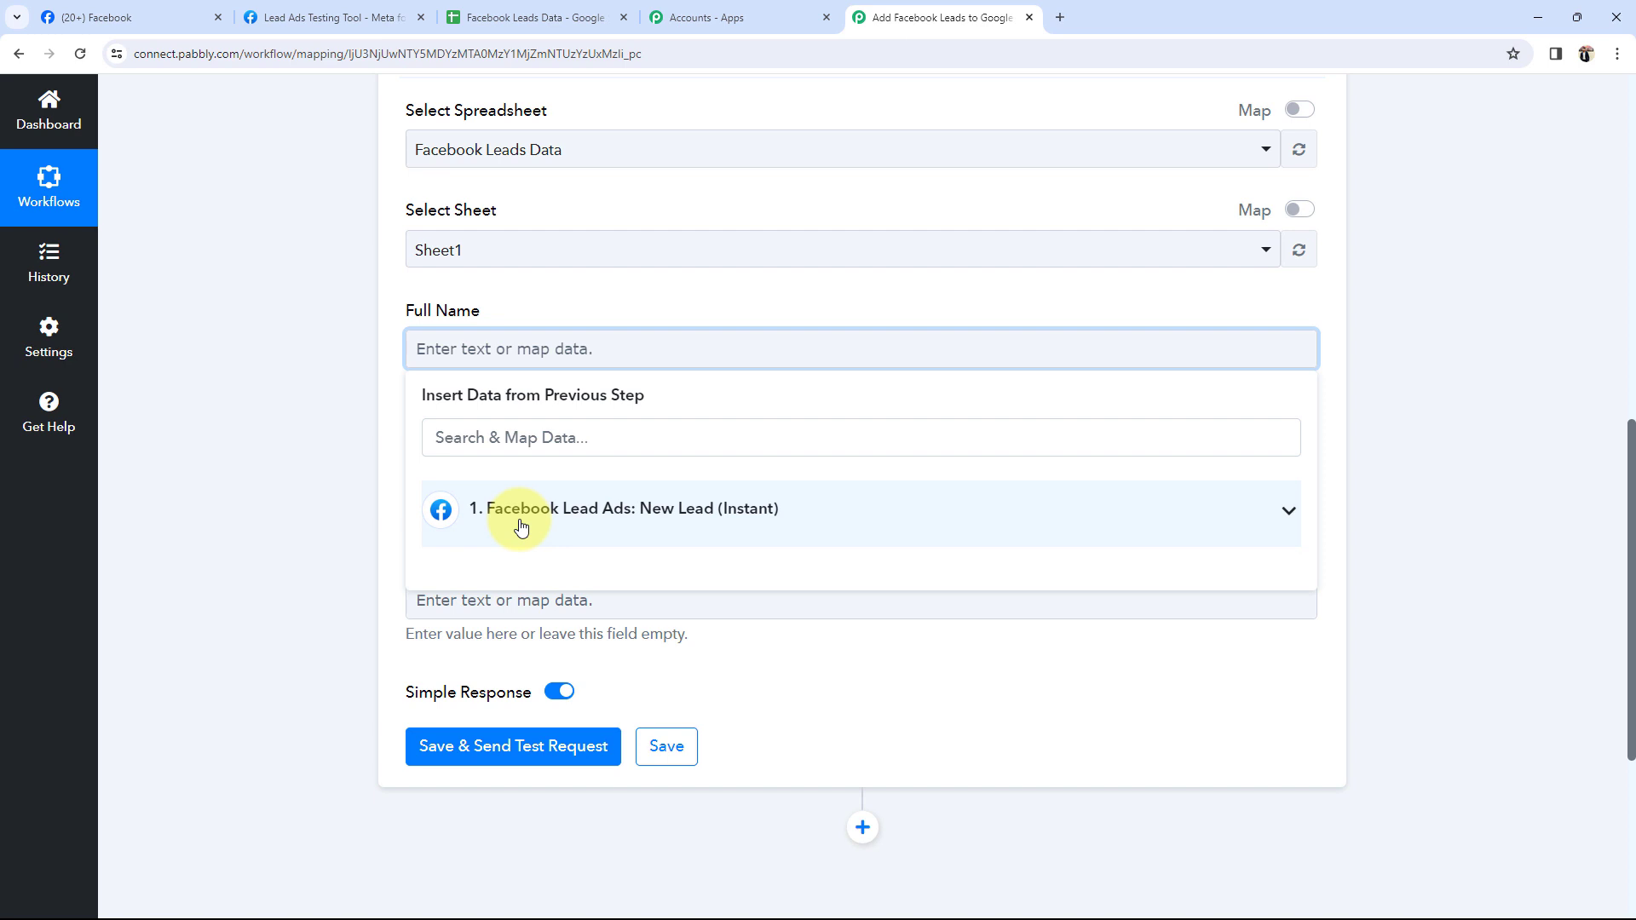
left_click(1253, 503)
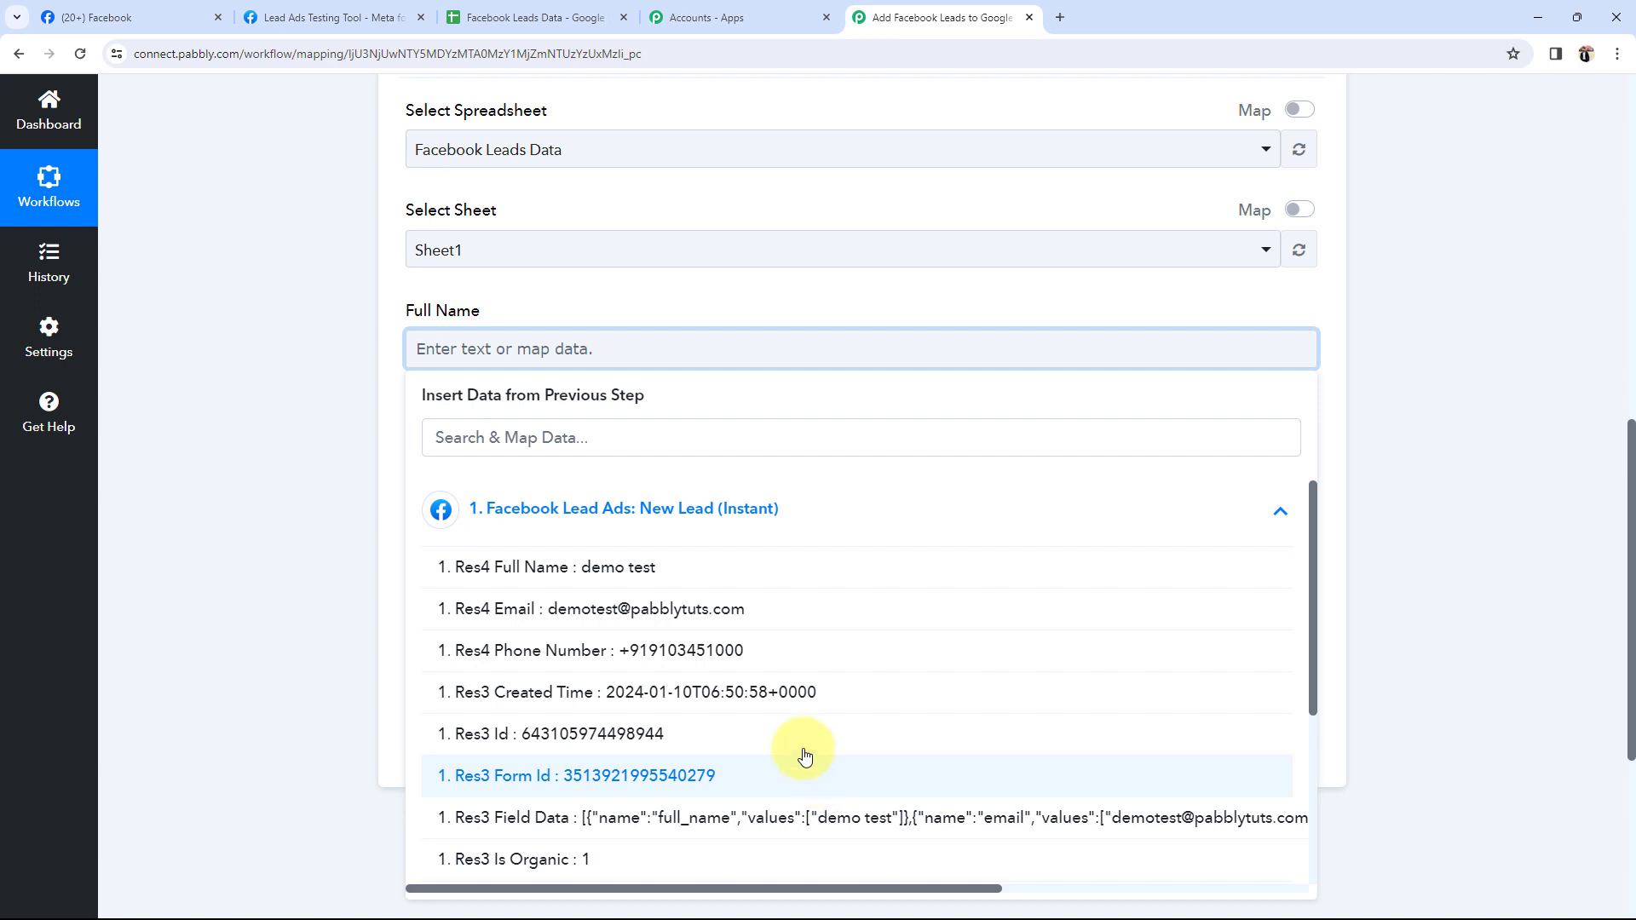
left_click(631, 578)
left_click(278, 538)
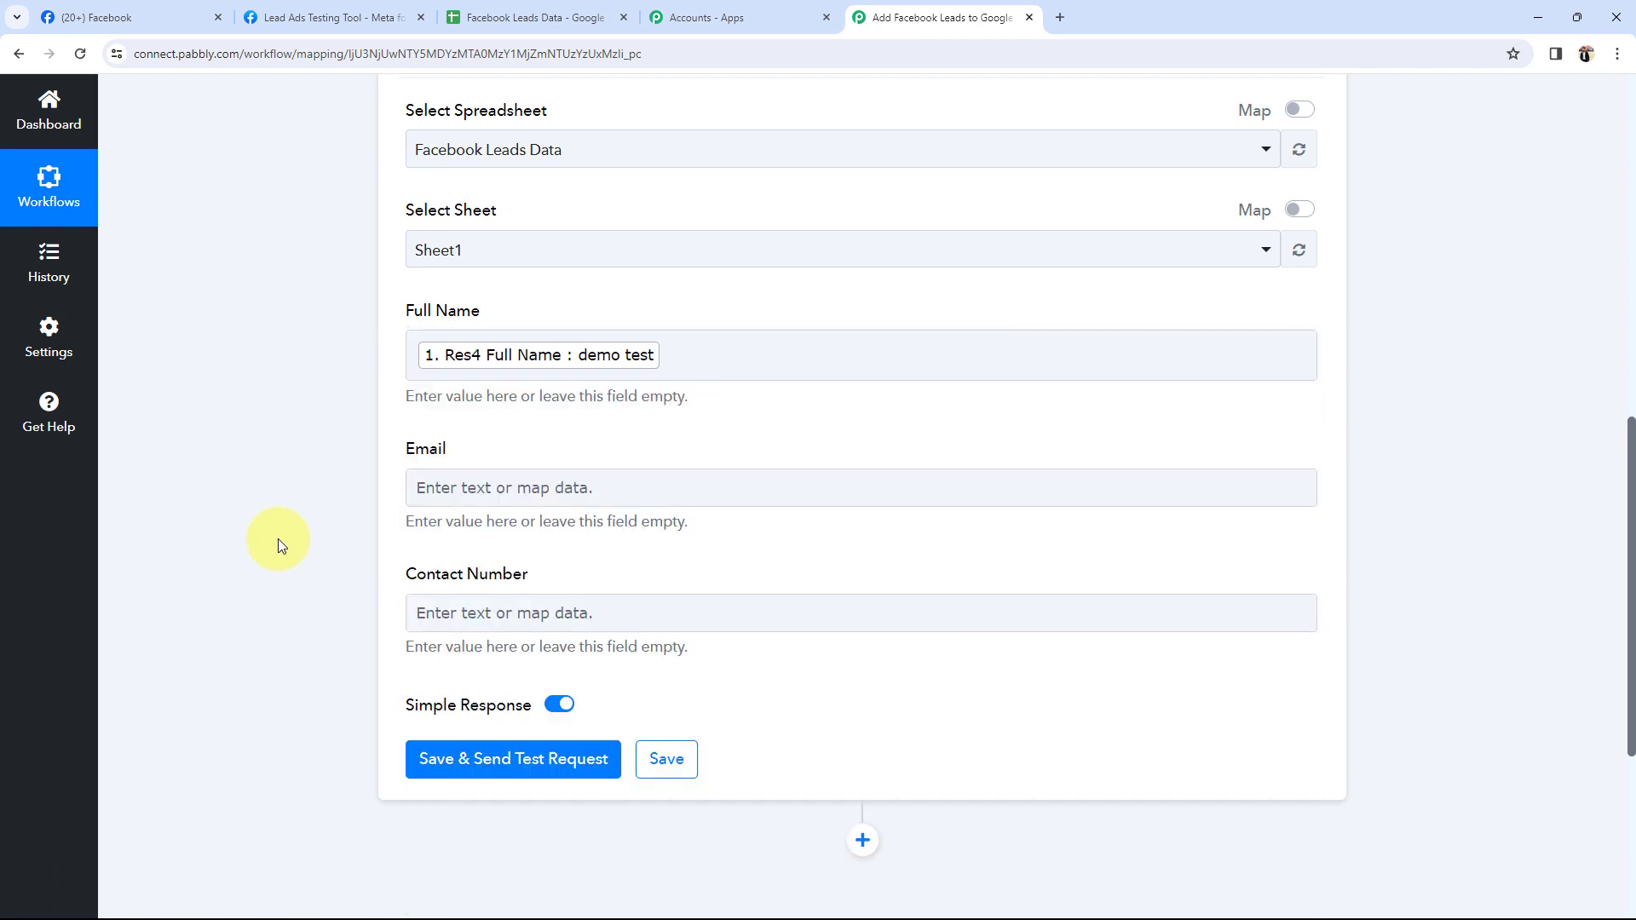
- Map the Email field to Res4 Email from the Facebook Lead Ads trigger's response
left_click(416, 485)
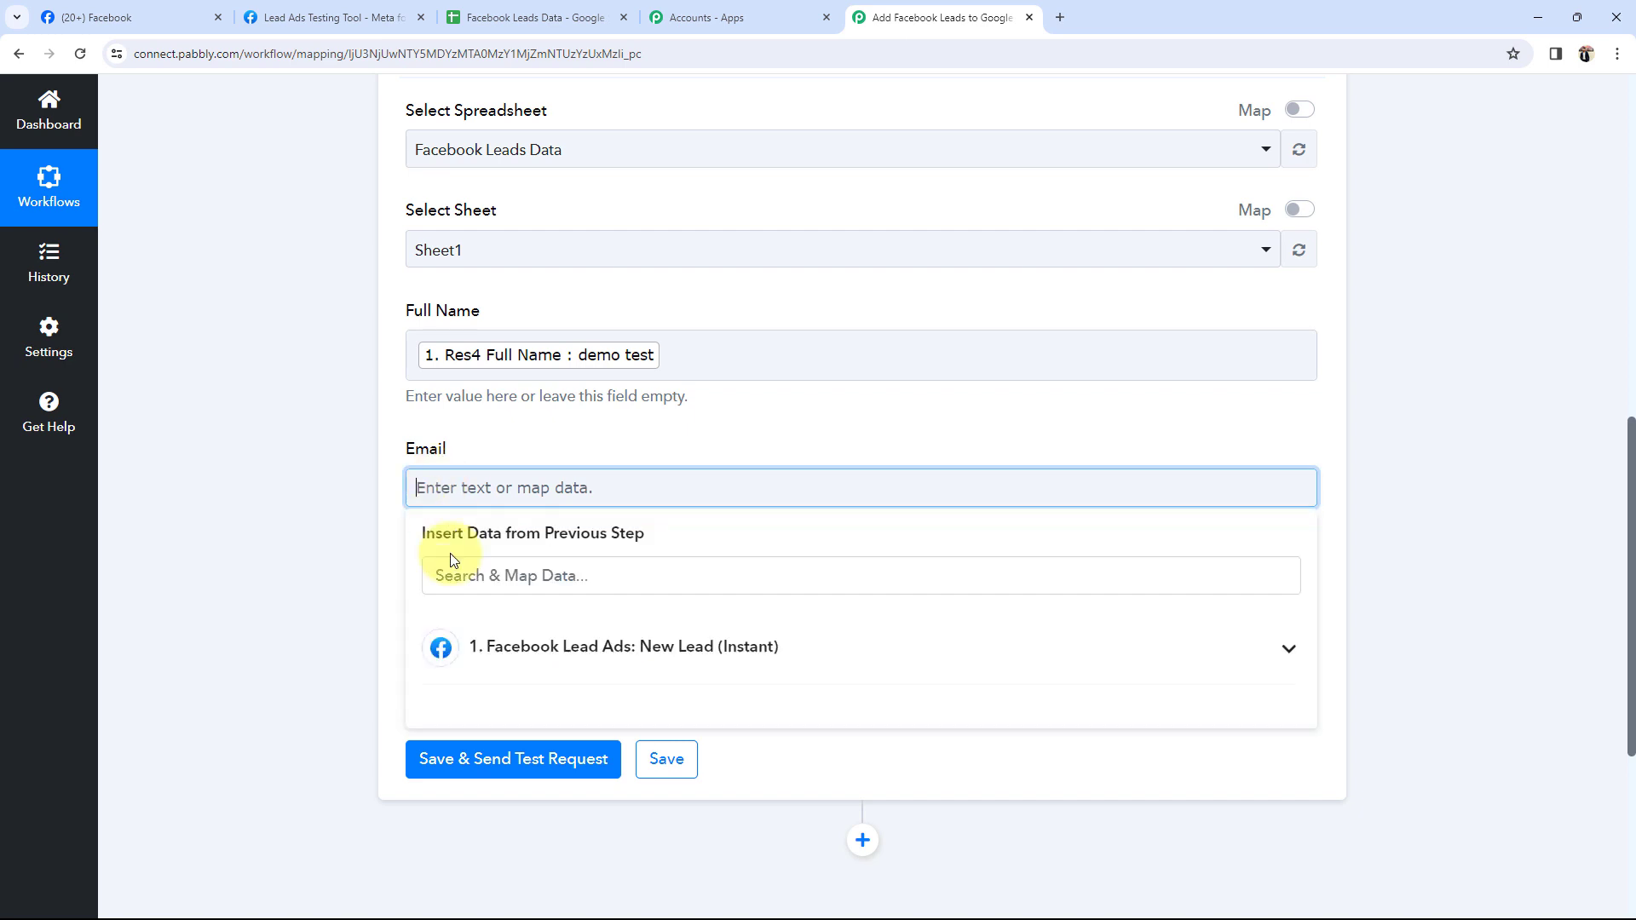
left_click(468, 646)
scroll(511, 673, "down", 1)
left_click(538, 669)
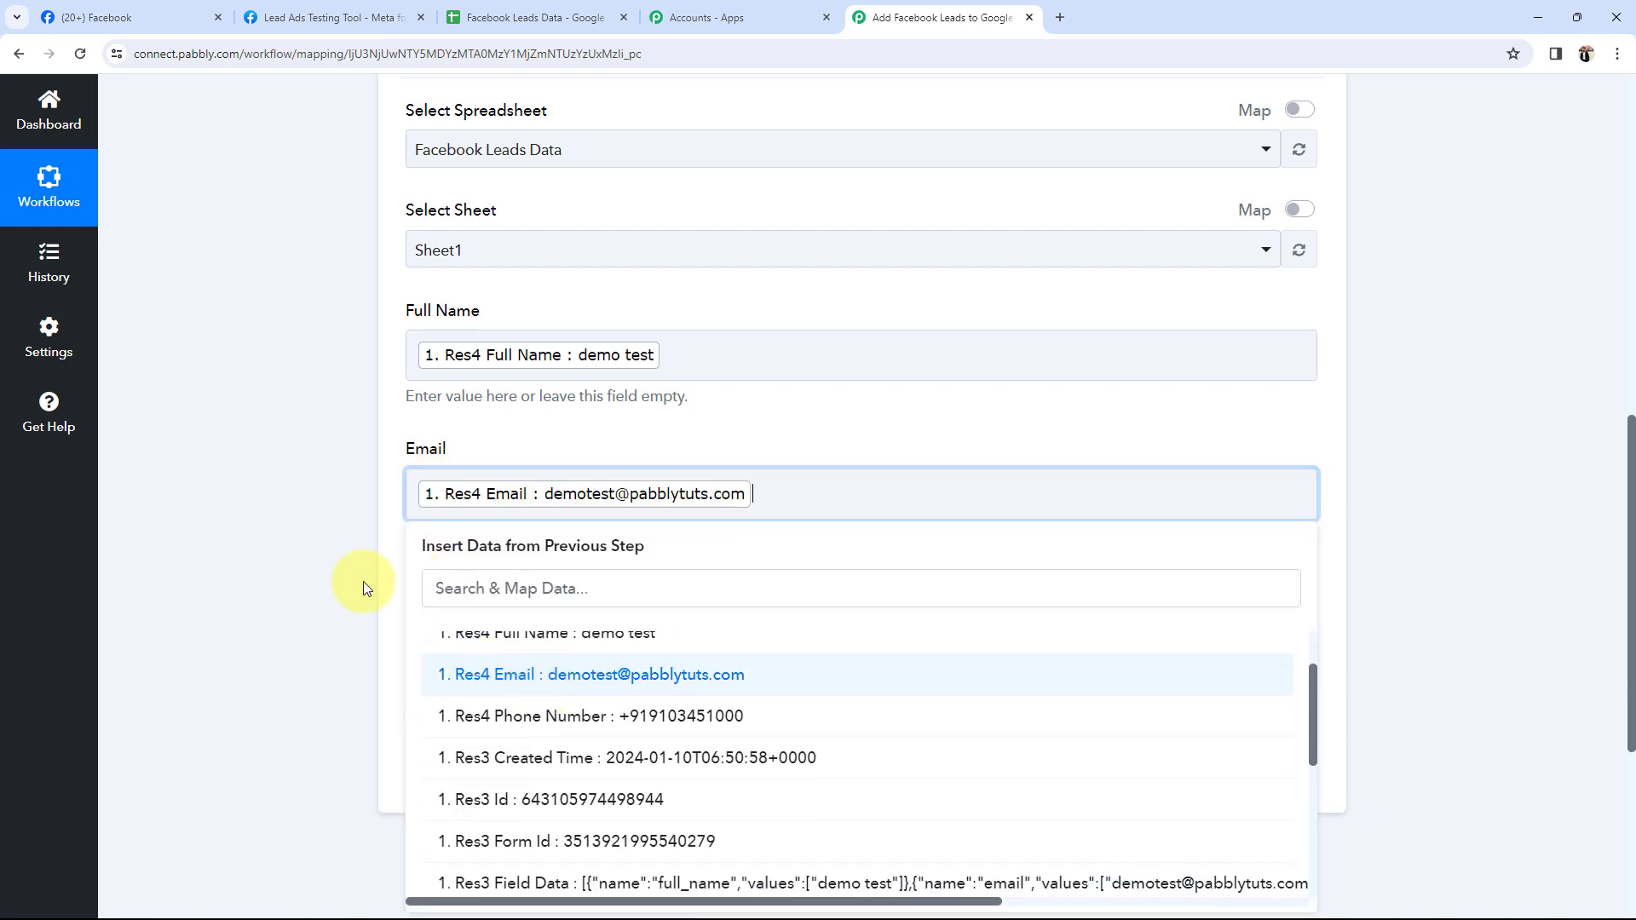
left_click(256, 518)
- Map the Contact Number field to Res4 Phone Number from the Facebook Lead Ads trigger's response
scroll(264, 518, "down", 3)
left_click(468, 452)
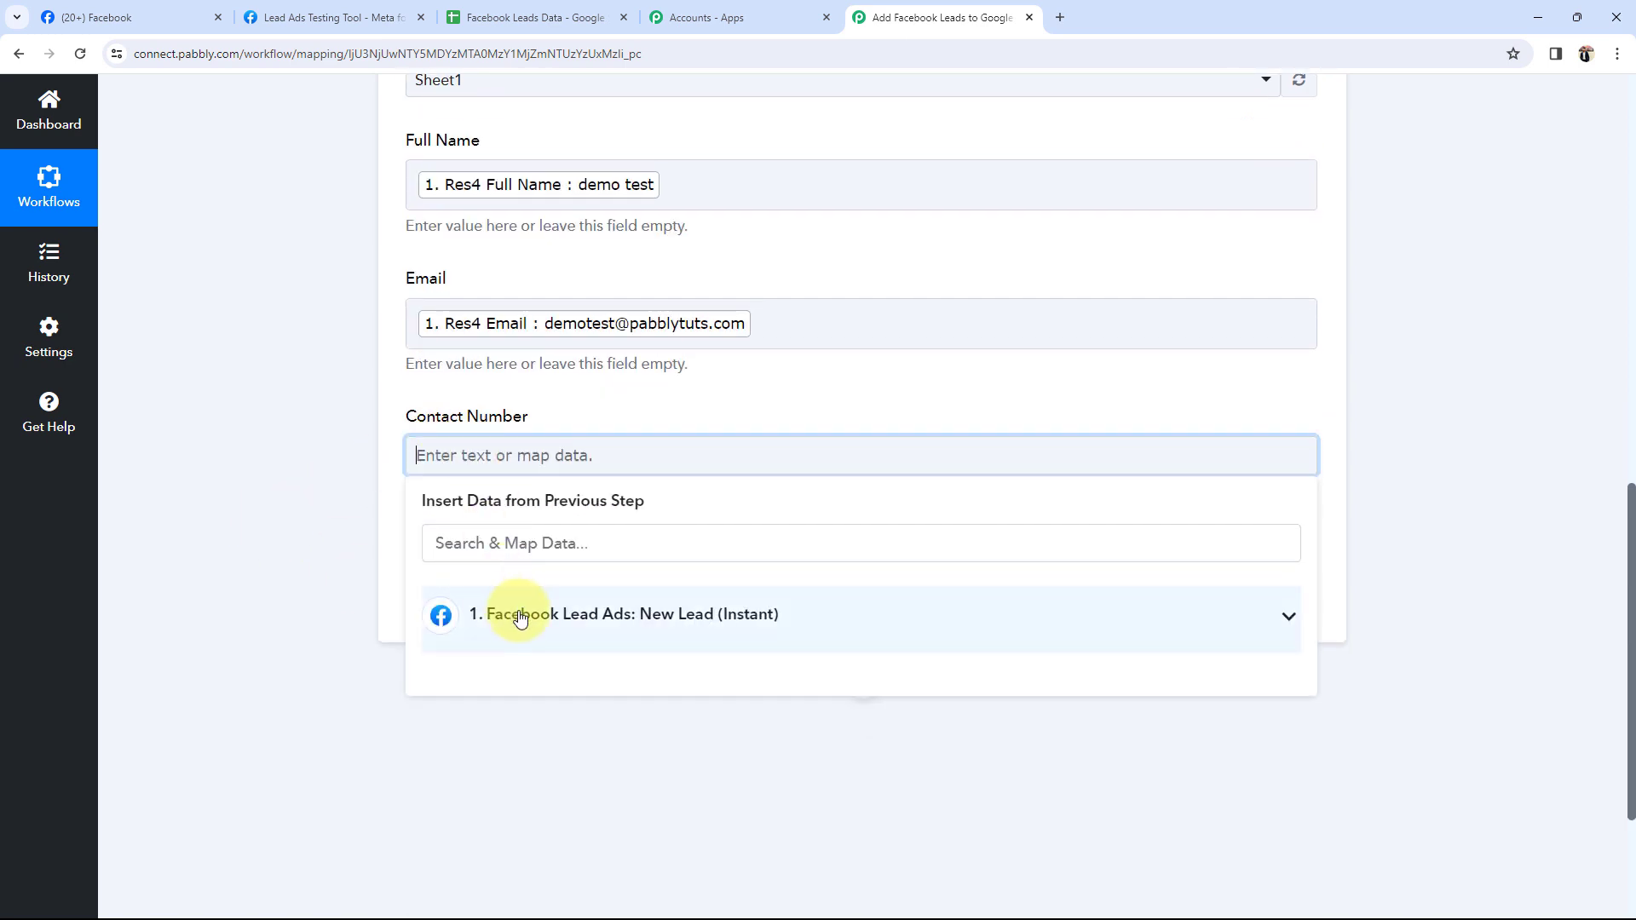
left_click(520, 617)
left_click(583, 758)
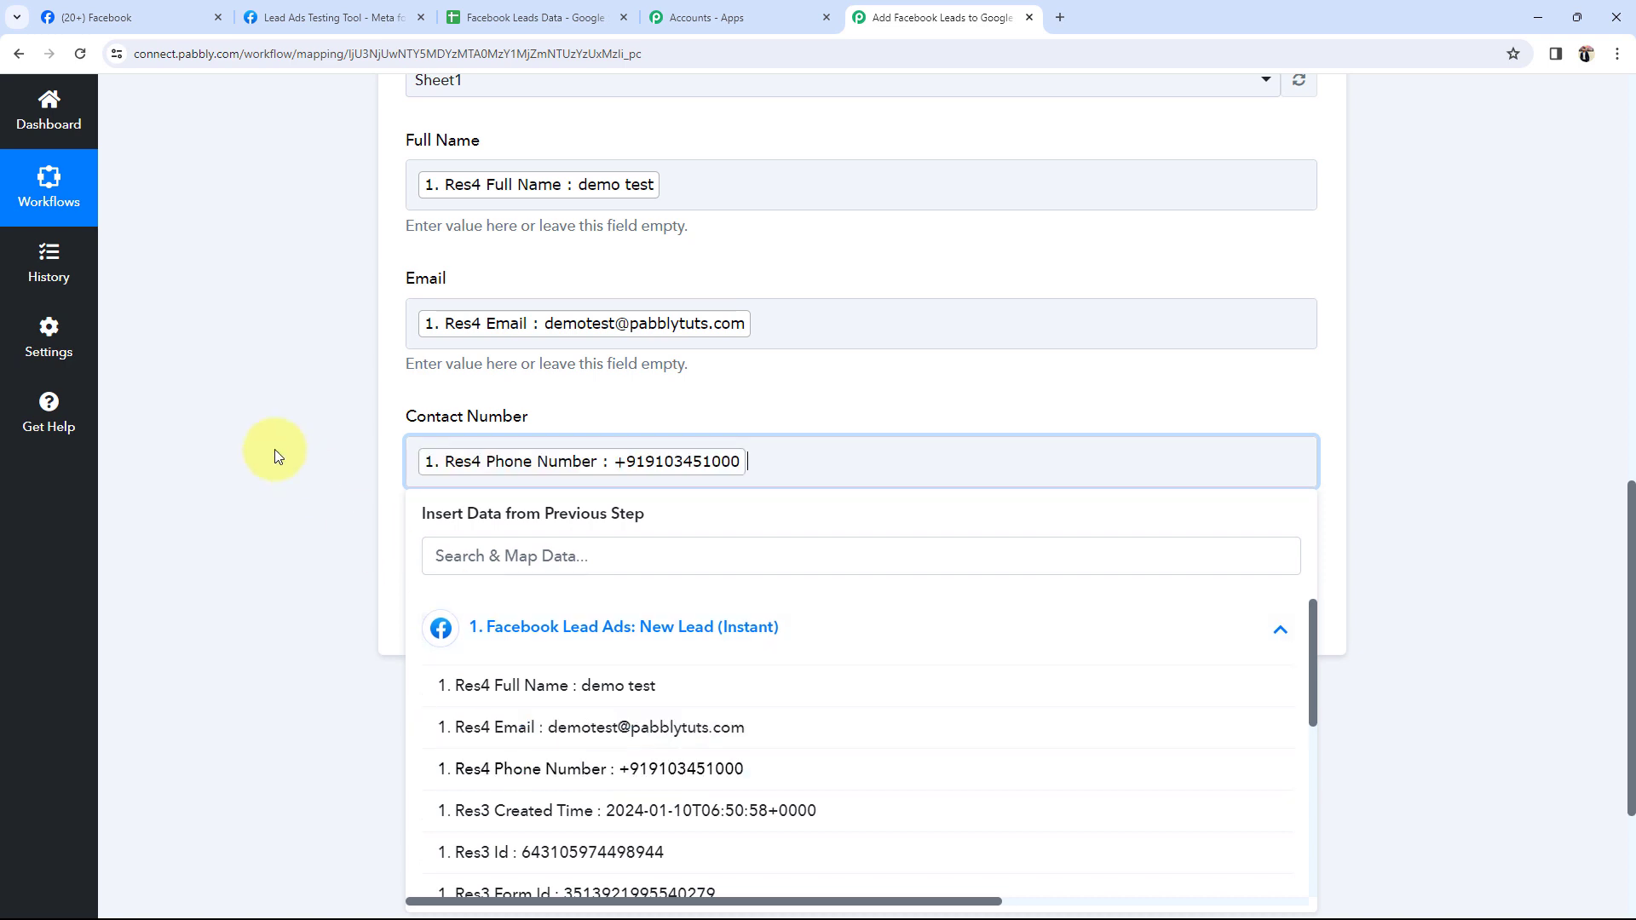
left_click(274, 452)
- Review the mapped fields, view the Royal Bakery Facebook page and the Lead Ads Testing Tool, and return to the Pabbly Connect workflow
scroll(274, 452, "up", 1)
scroll(275, 451, "up", 2)
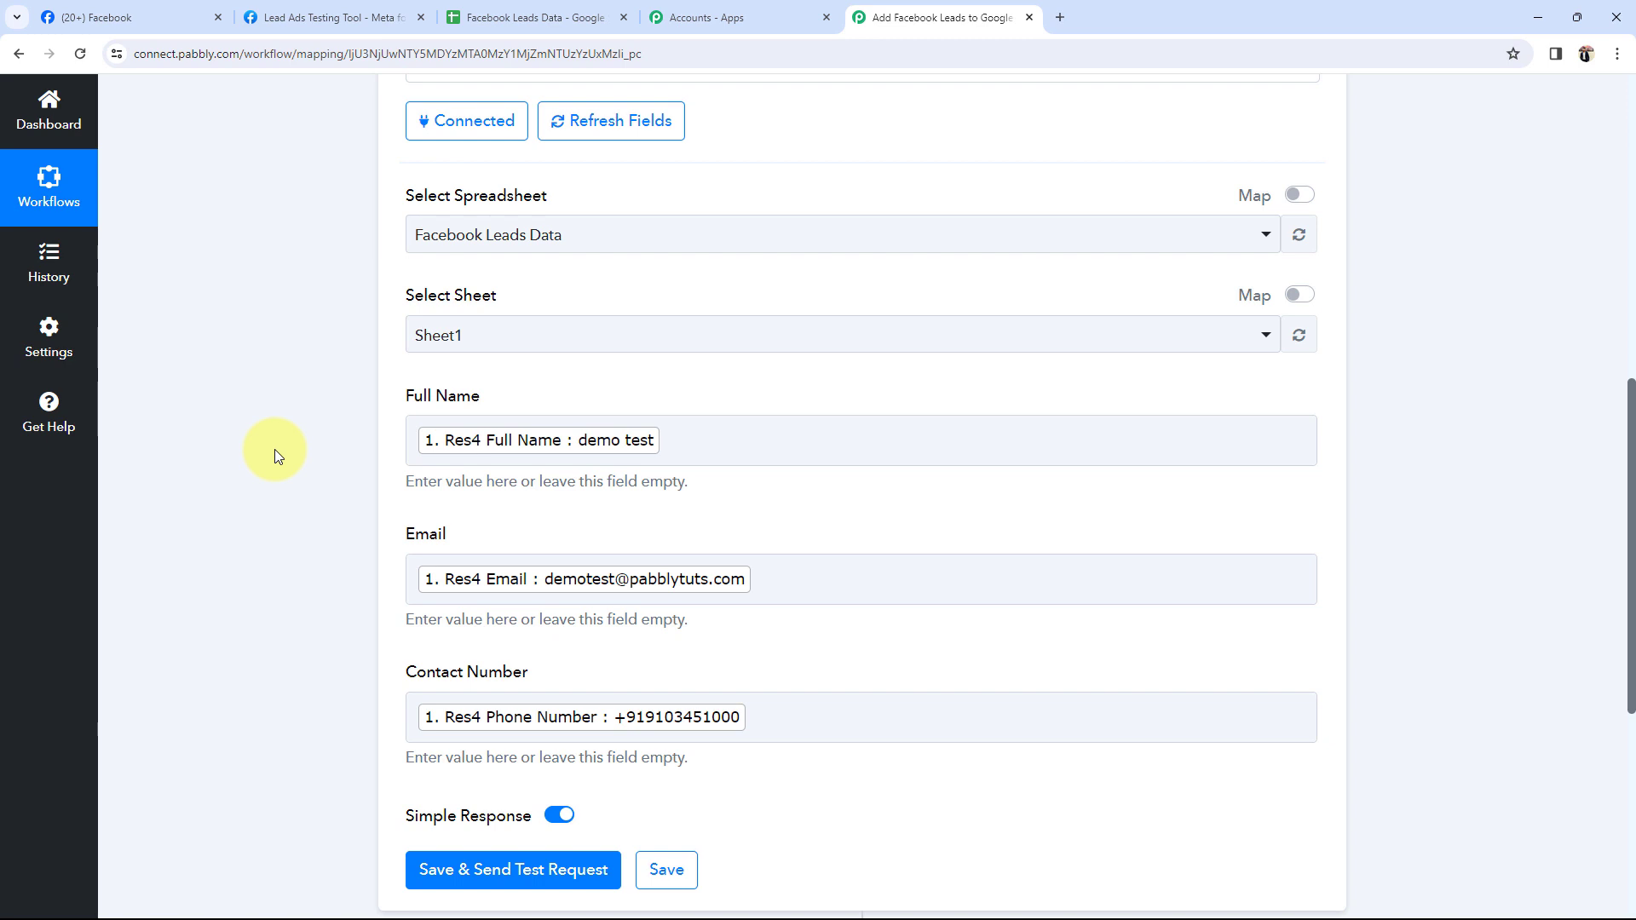
left_click(120, 17)
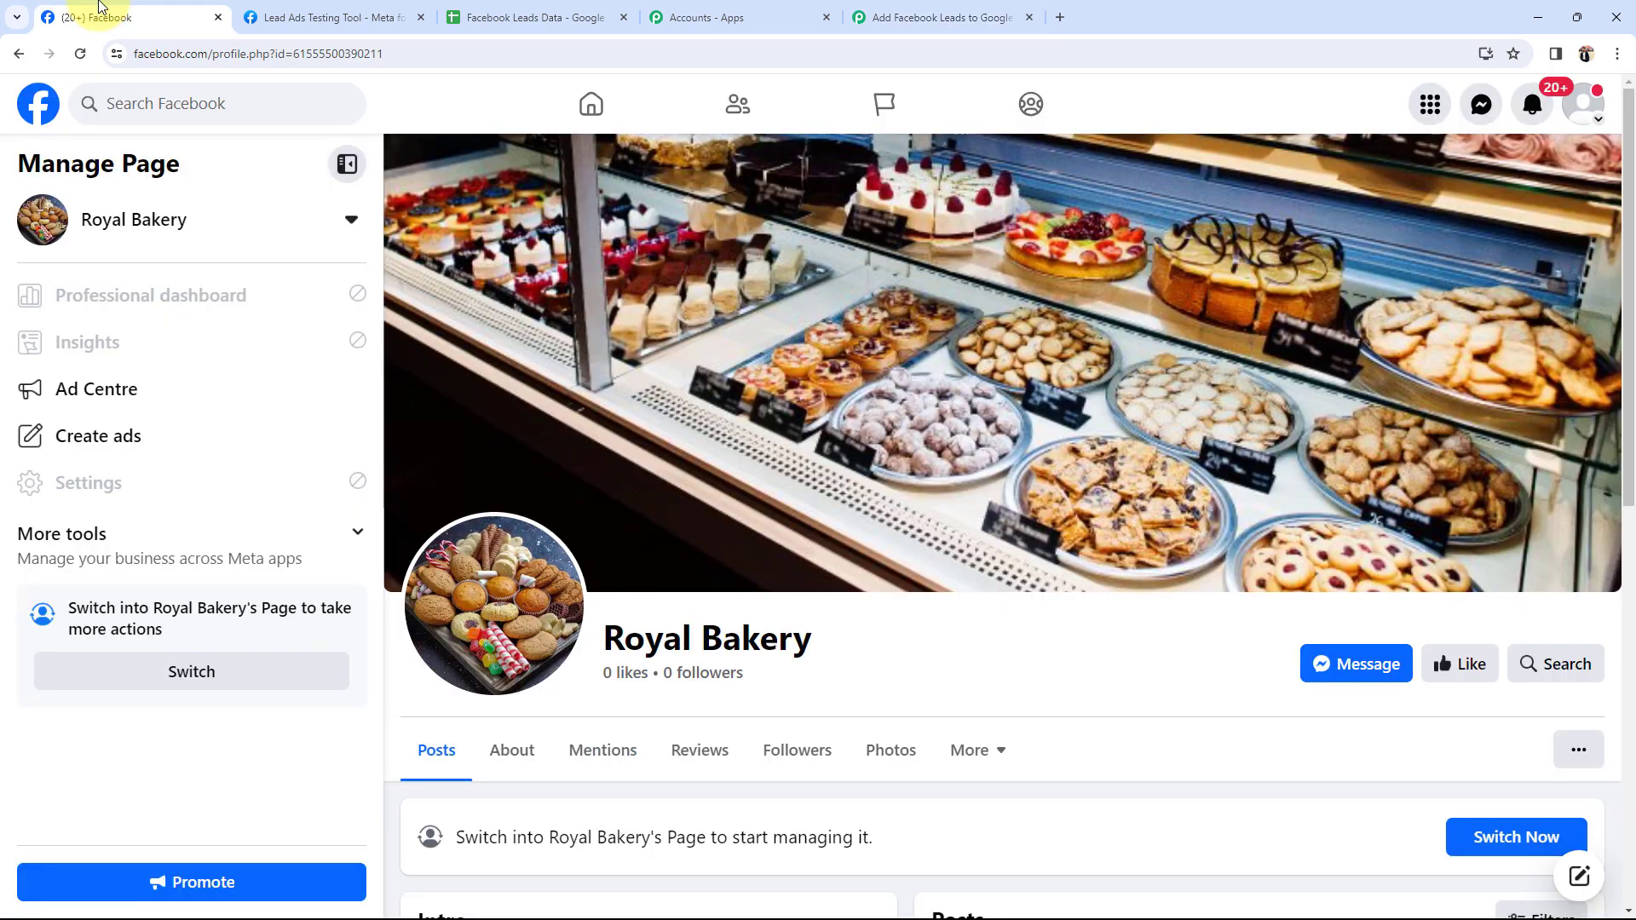
left_click(358, 17)
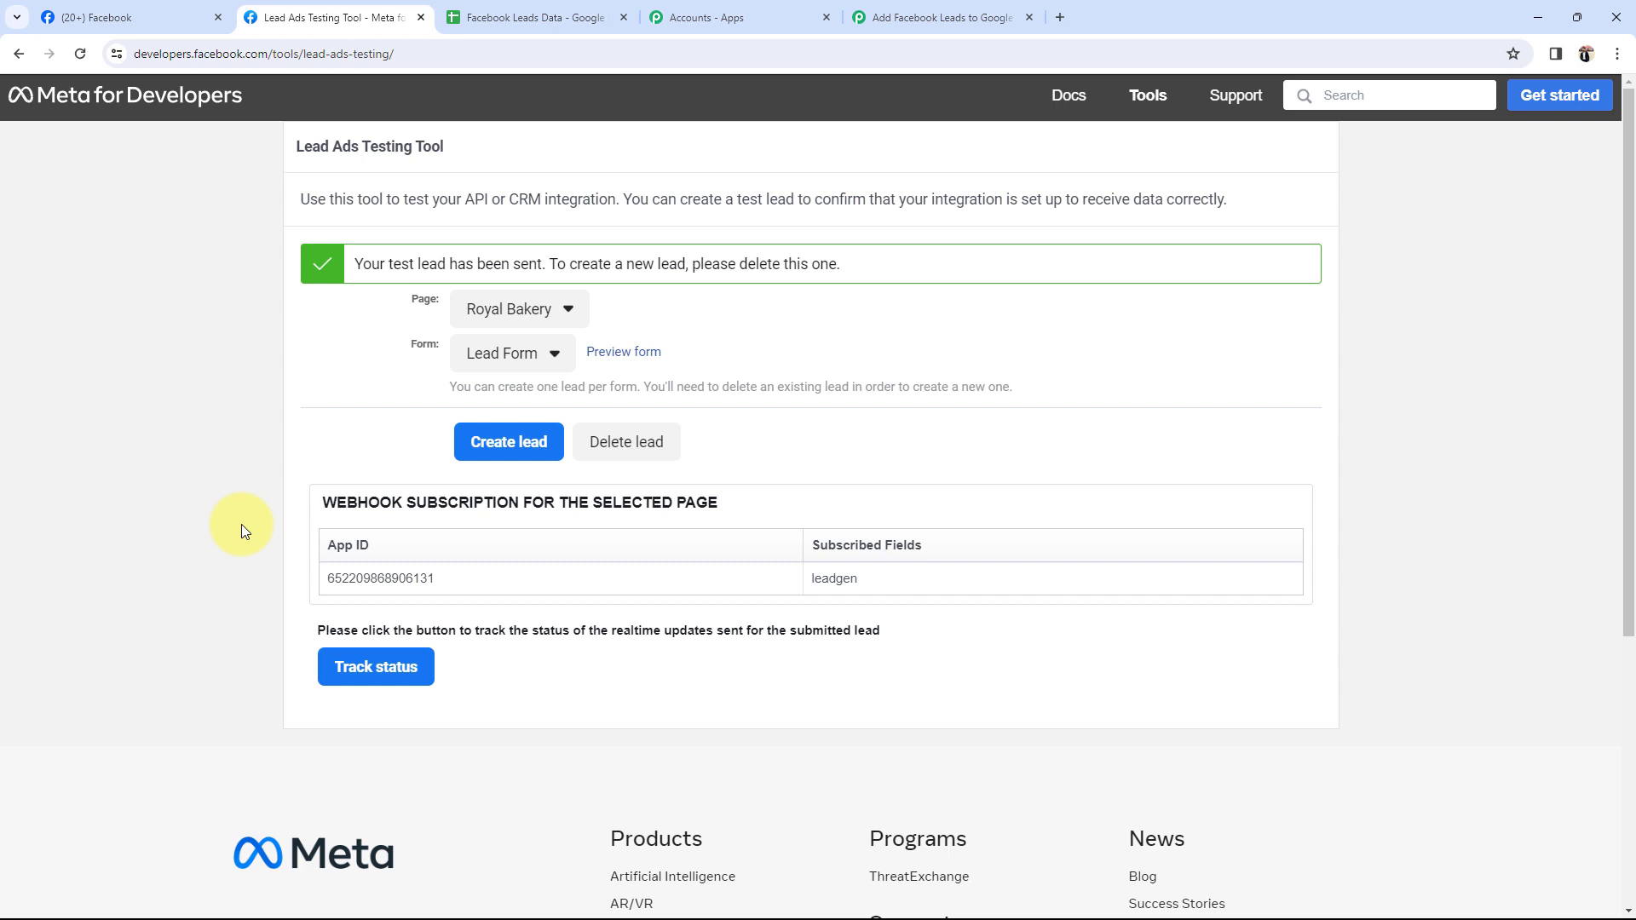
left_click(946, 17)
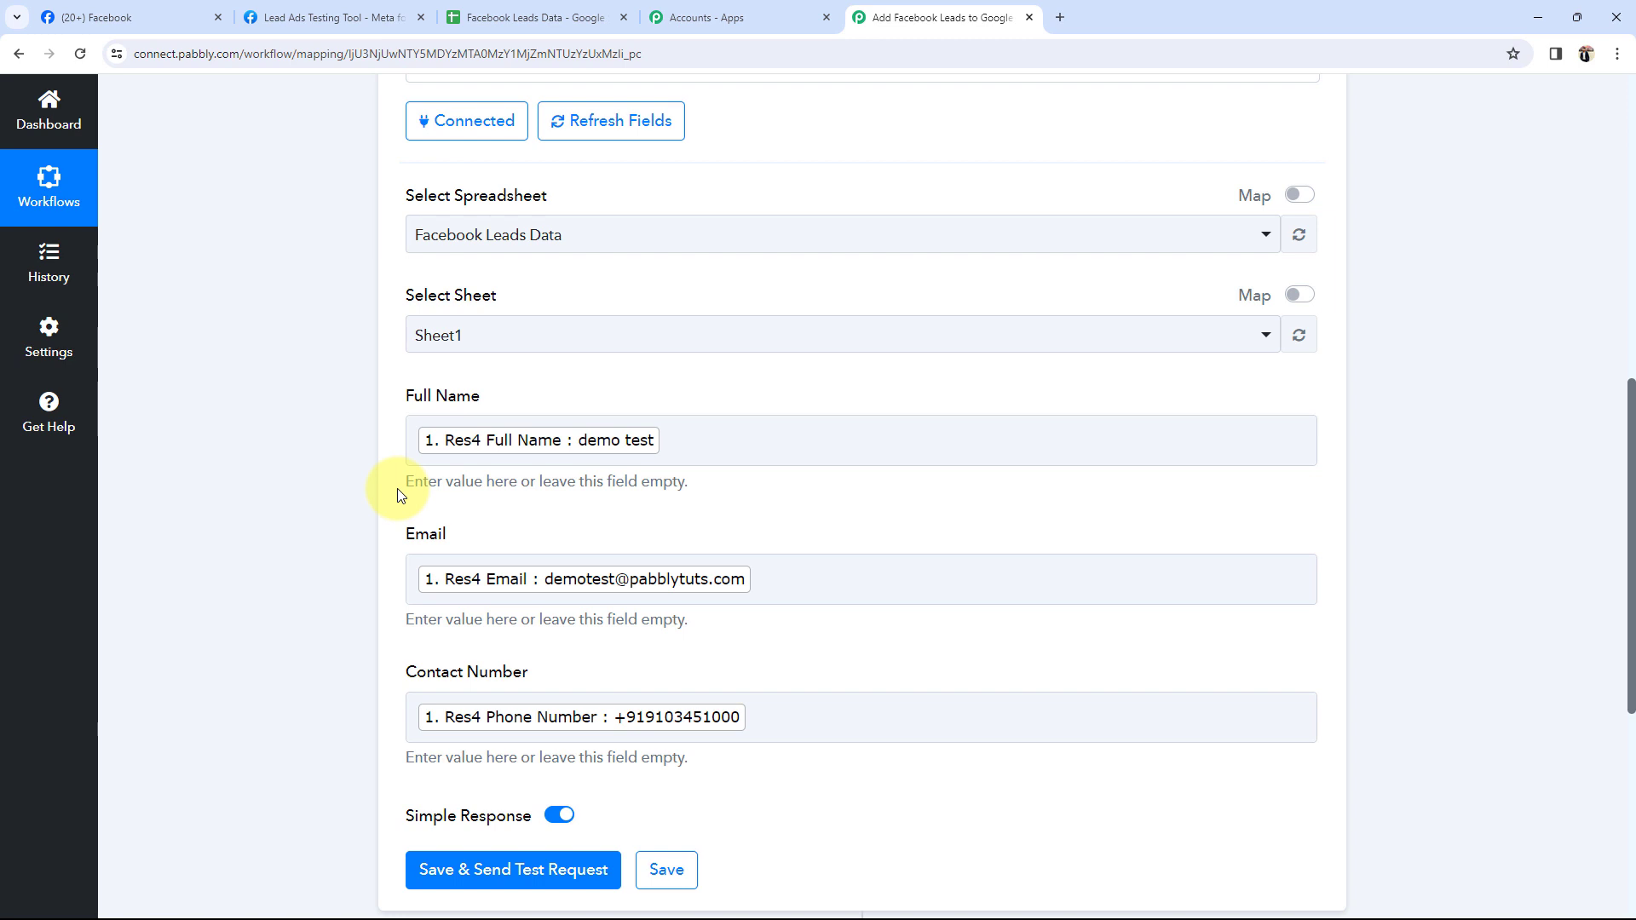
scroll(400, 495, "down", 1)
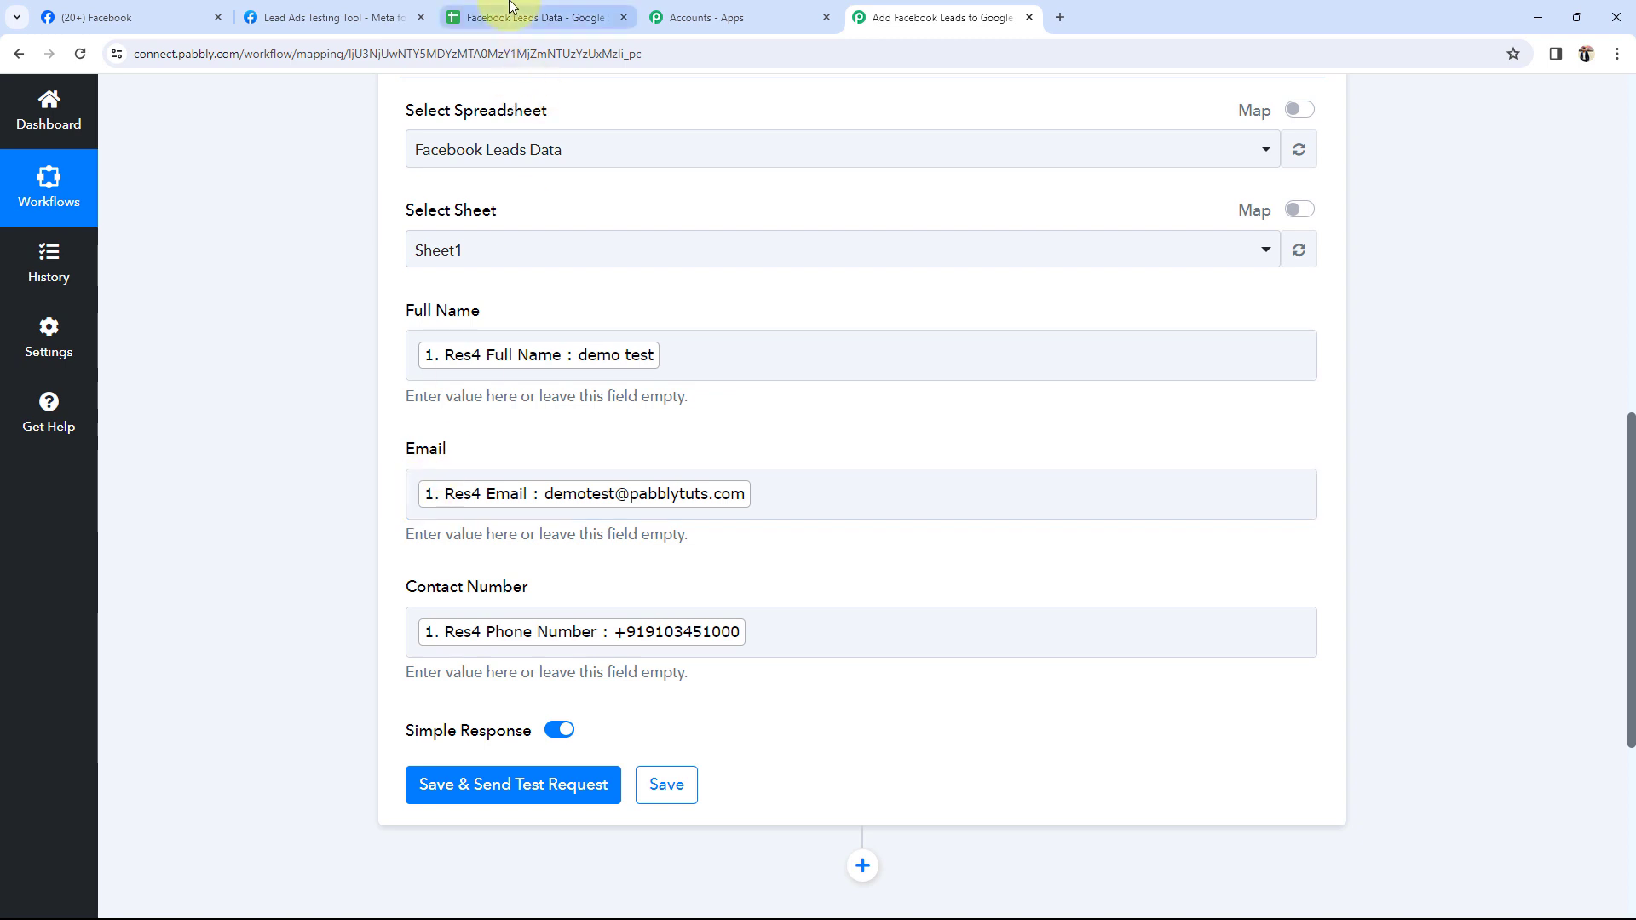
- Check the rows under the headers in the Facebook Leads Data spreadsheet and return to the Pabbly Connect workflow
left_click(545, 17)
left_click(298, 295)
left_click(453, 331)
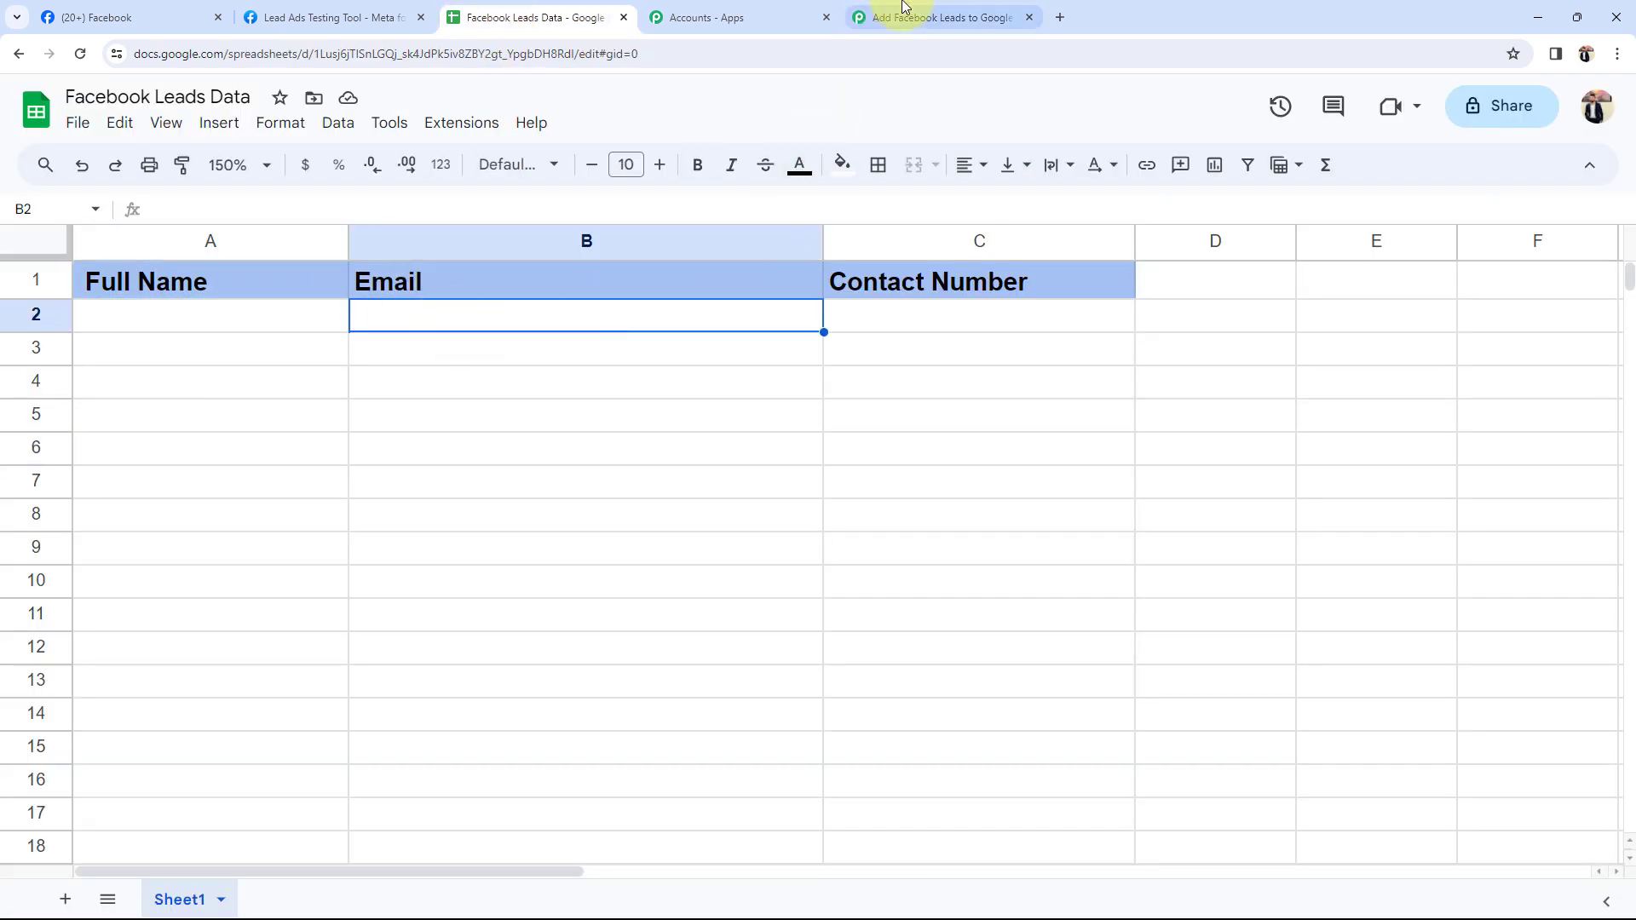
left_click(937, 17)
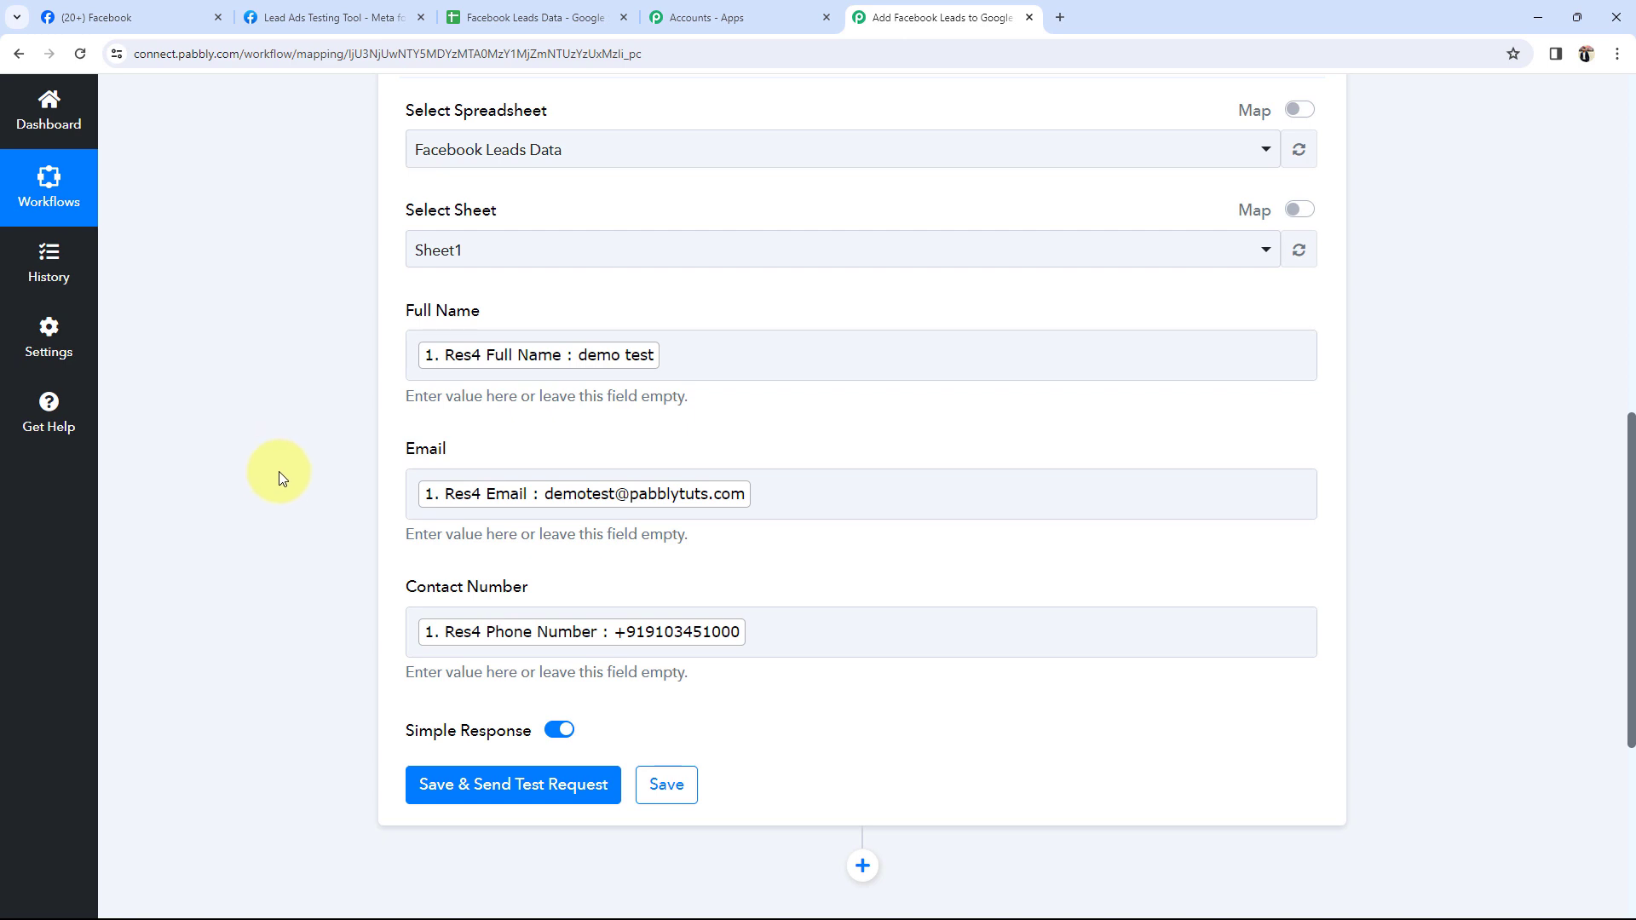
- Save the Google Sheets action with a test request and review the updated rows, columns and cells in its response
scroll(279, 472, "down", 1)
left_click(438, 698)
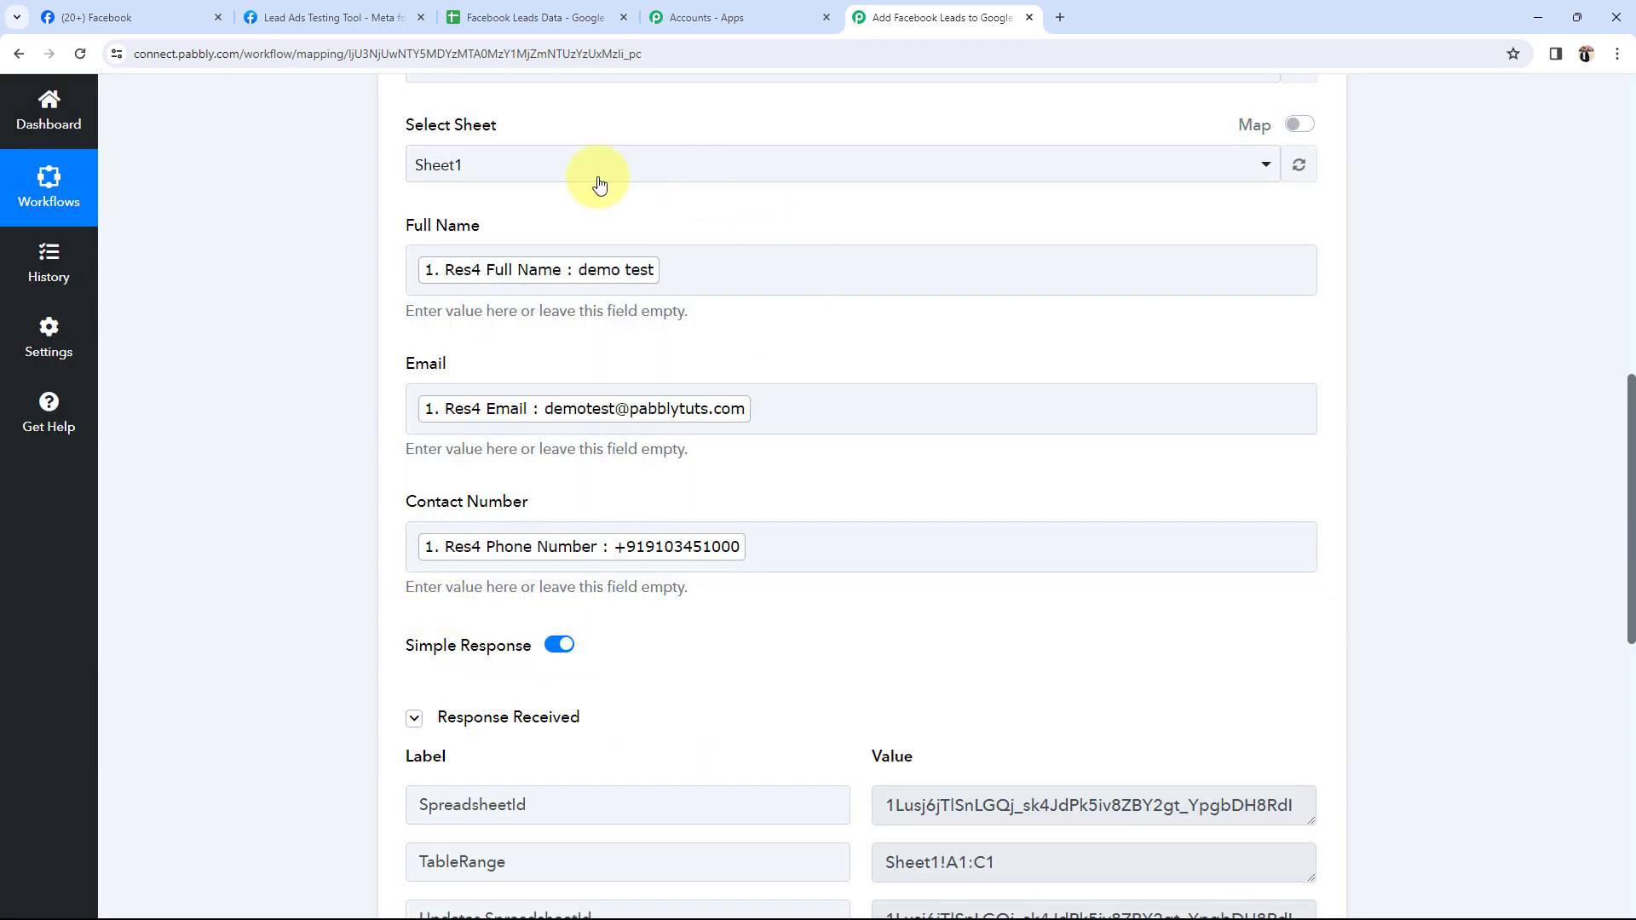
scroll(388, 537, "down", 4)
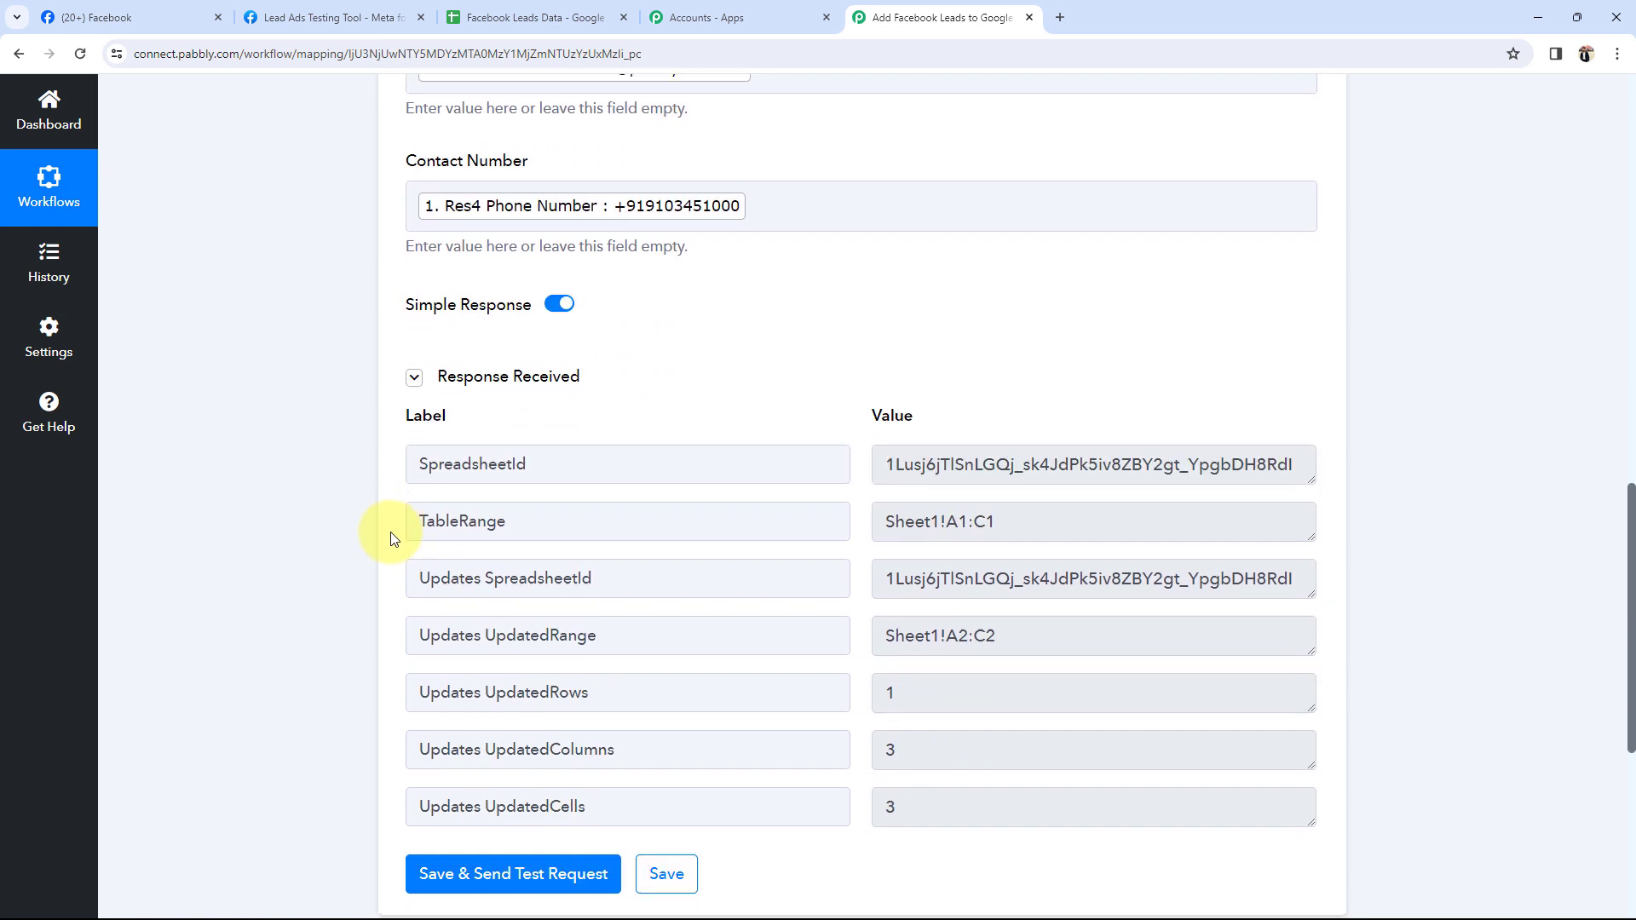
double_click(882, 694)
double_click(922, 750)
double_click(909, 820)
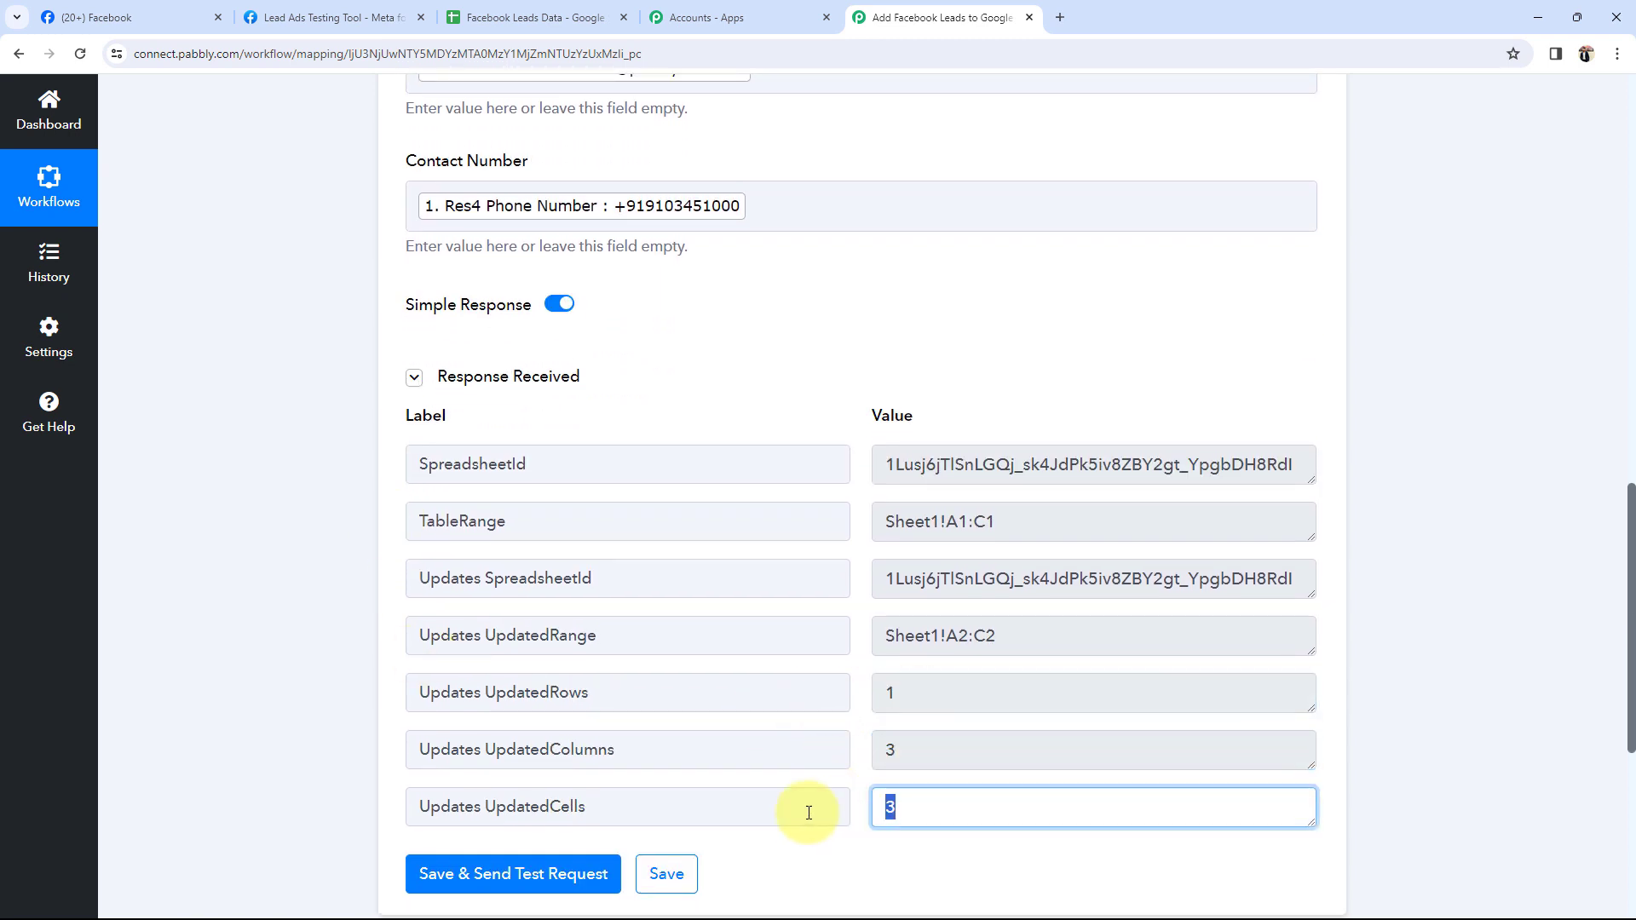
- Examine the Full Name, Email and Contact Number entries in row 2 of the Facebook Leads Data spreadsheet
left_click(516, 17)
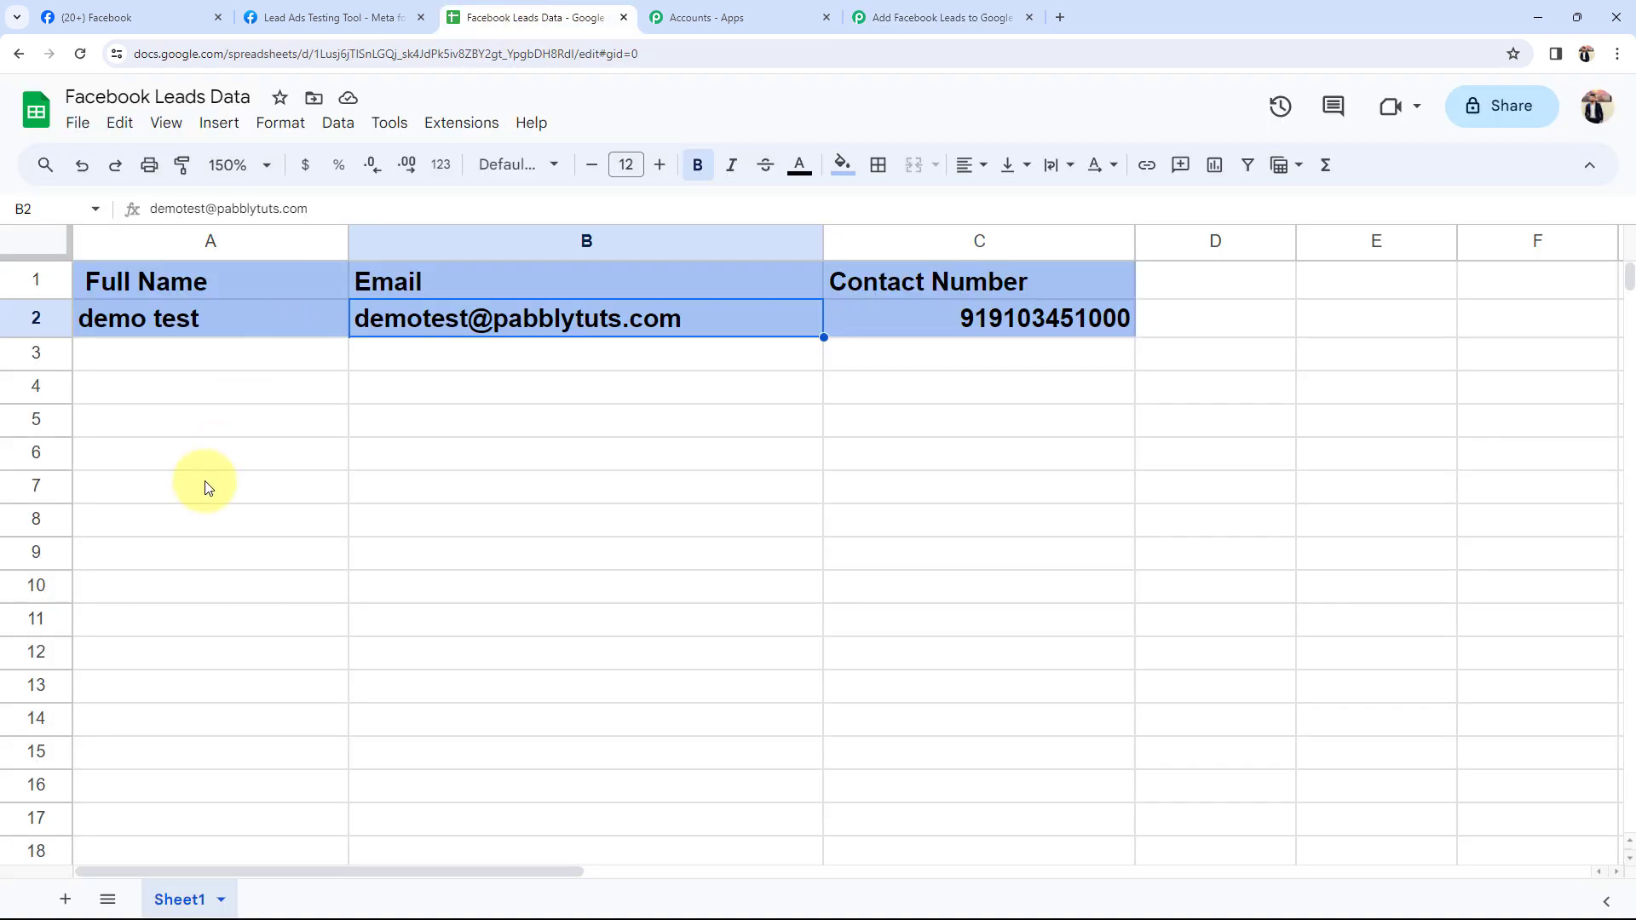
left_click(208, 482)
key("Down")
key("Right")
left_click(158, 329)
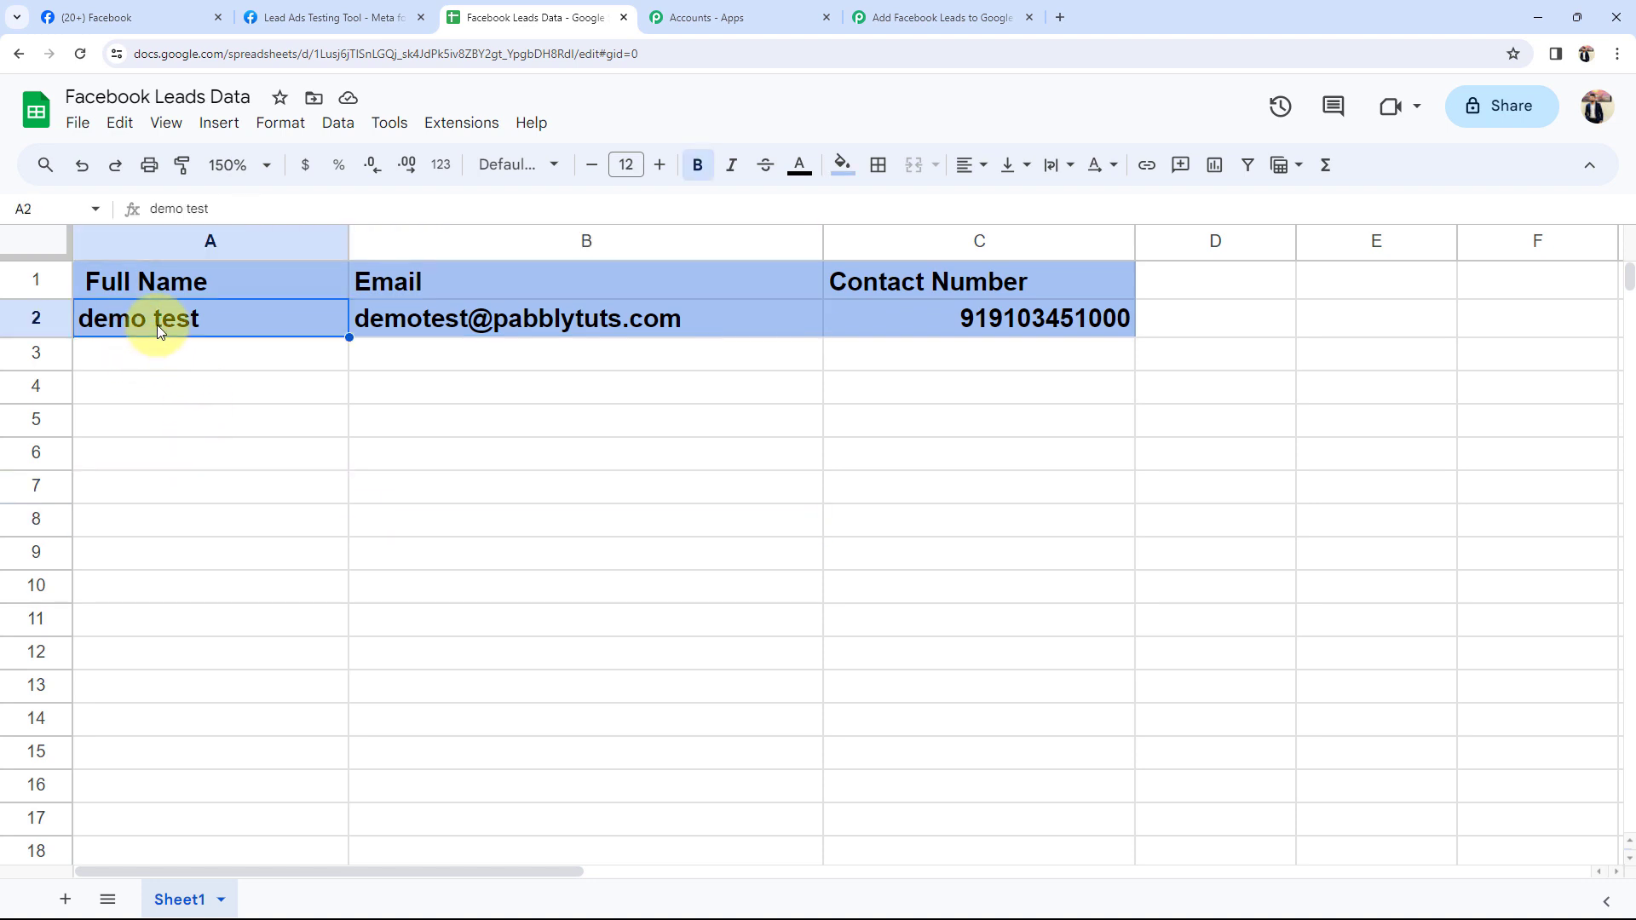
left_click(452, 332)
left_click(675, 428)
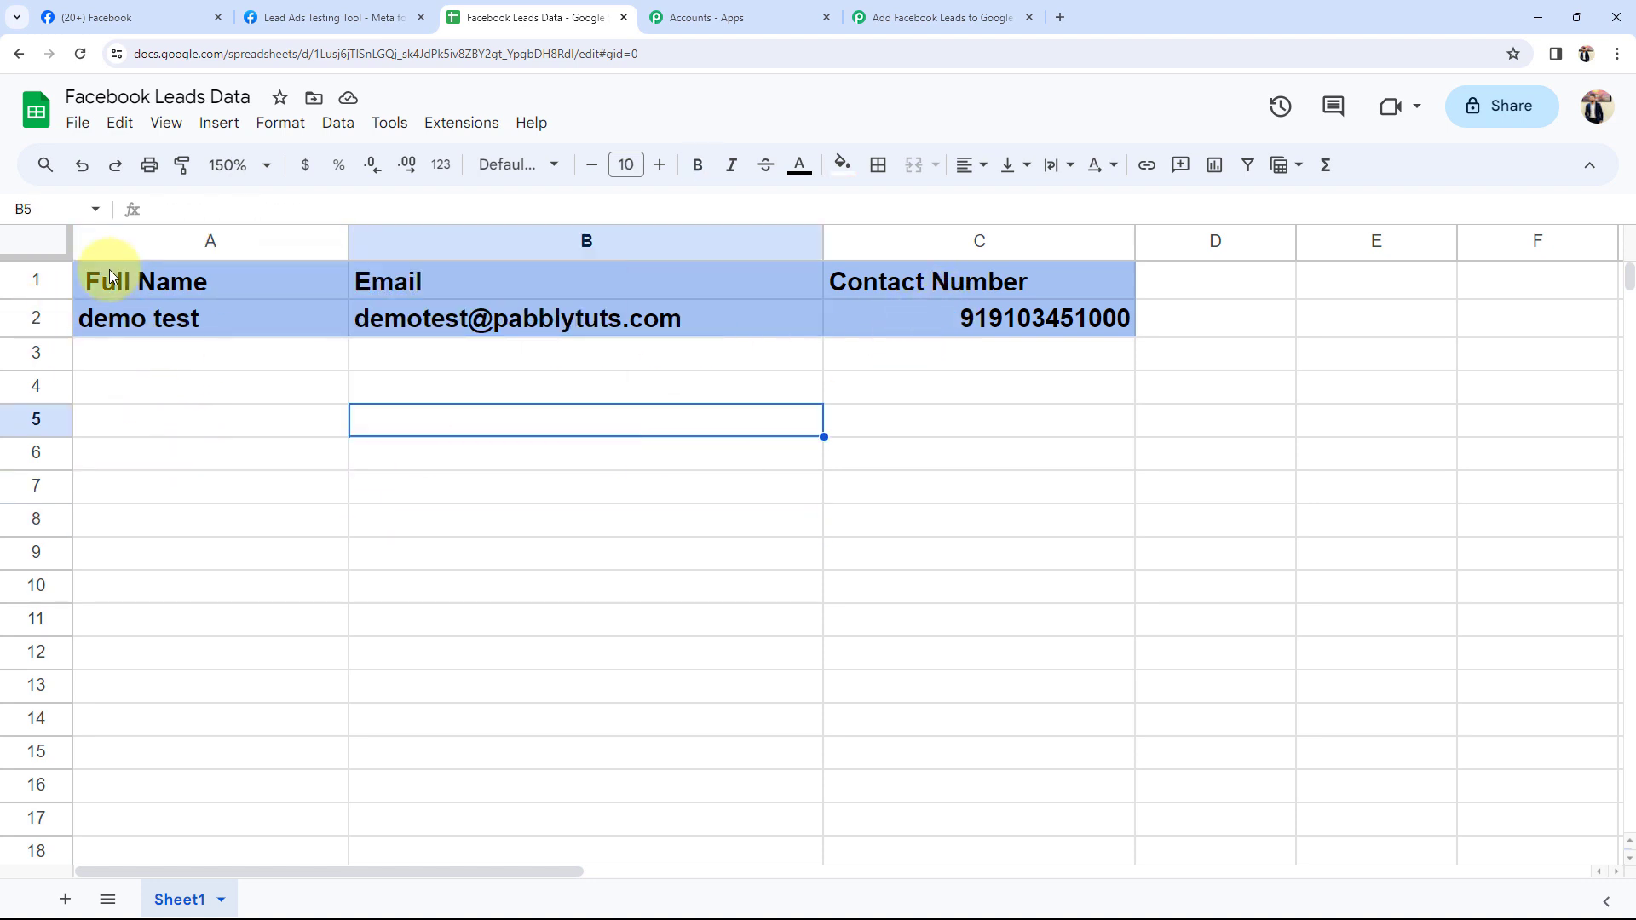
left_click(109, 326)
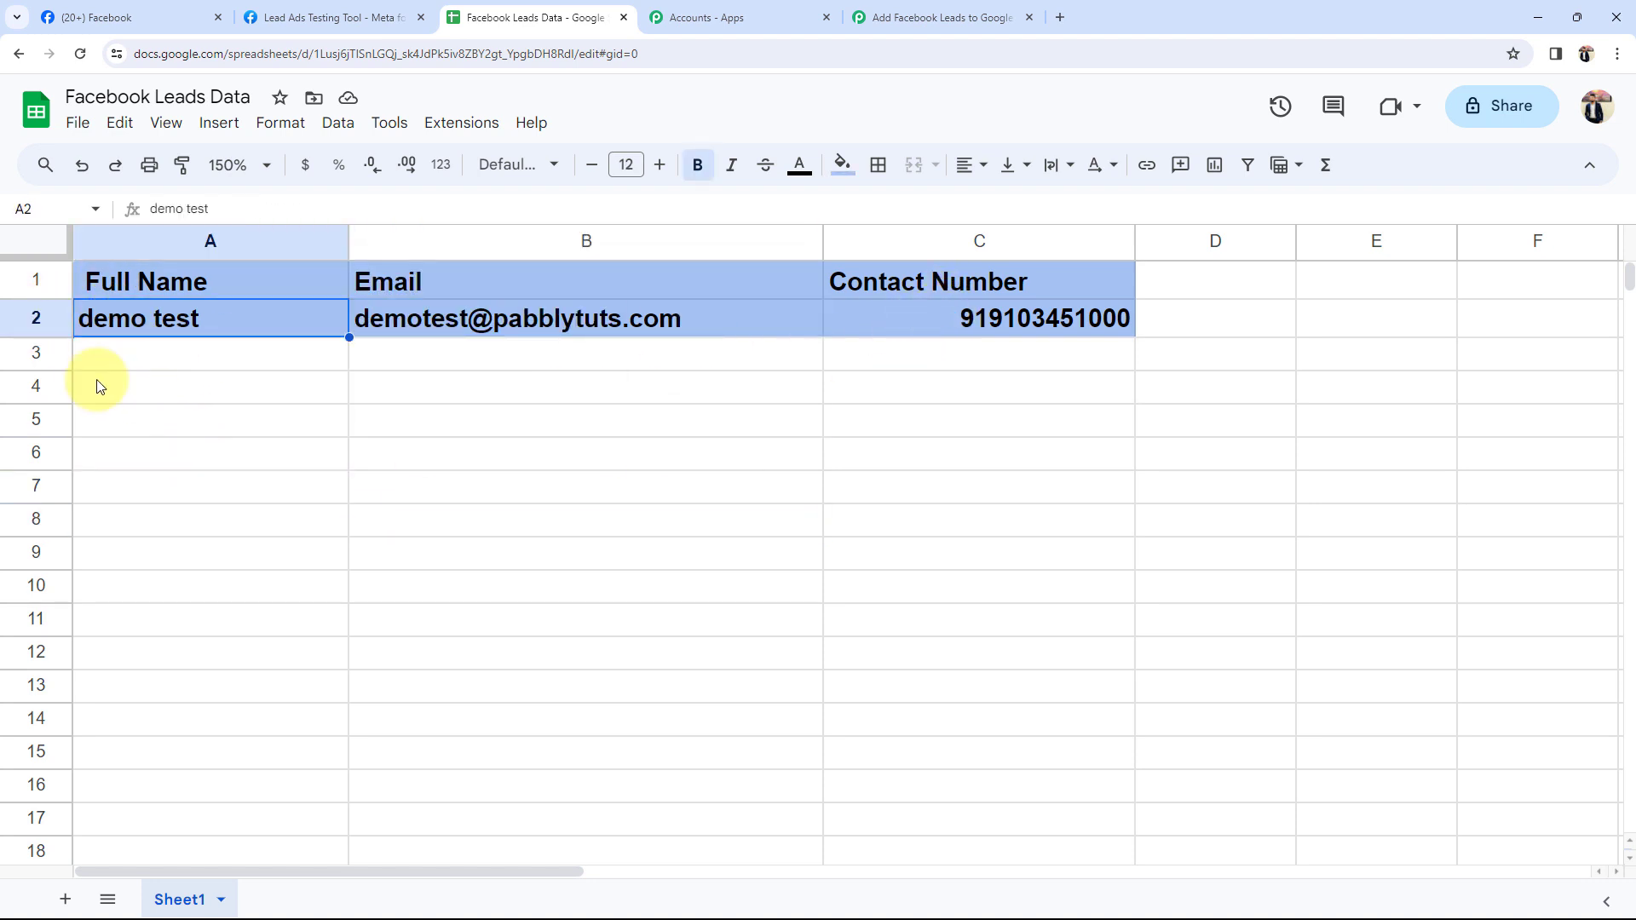
left_click(417, 320)
left_click(949, 325)
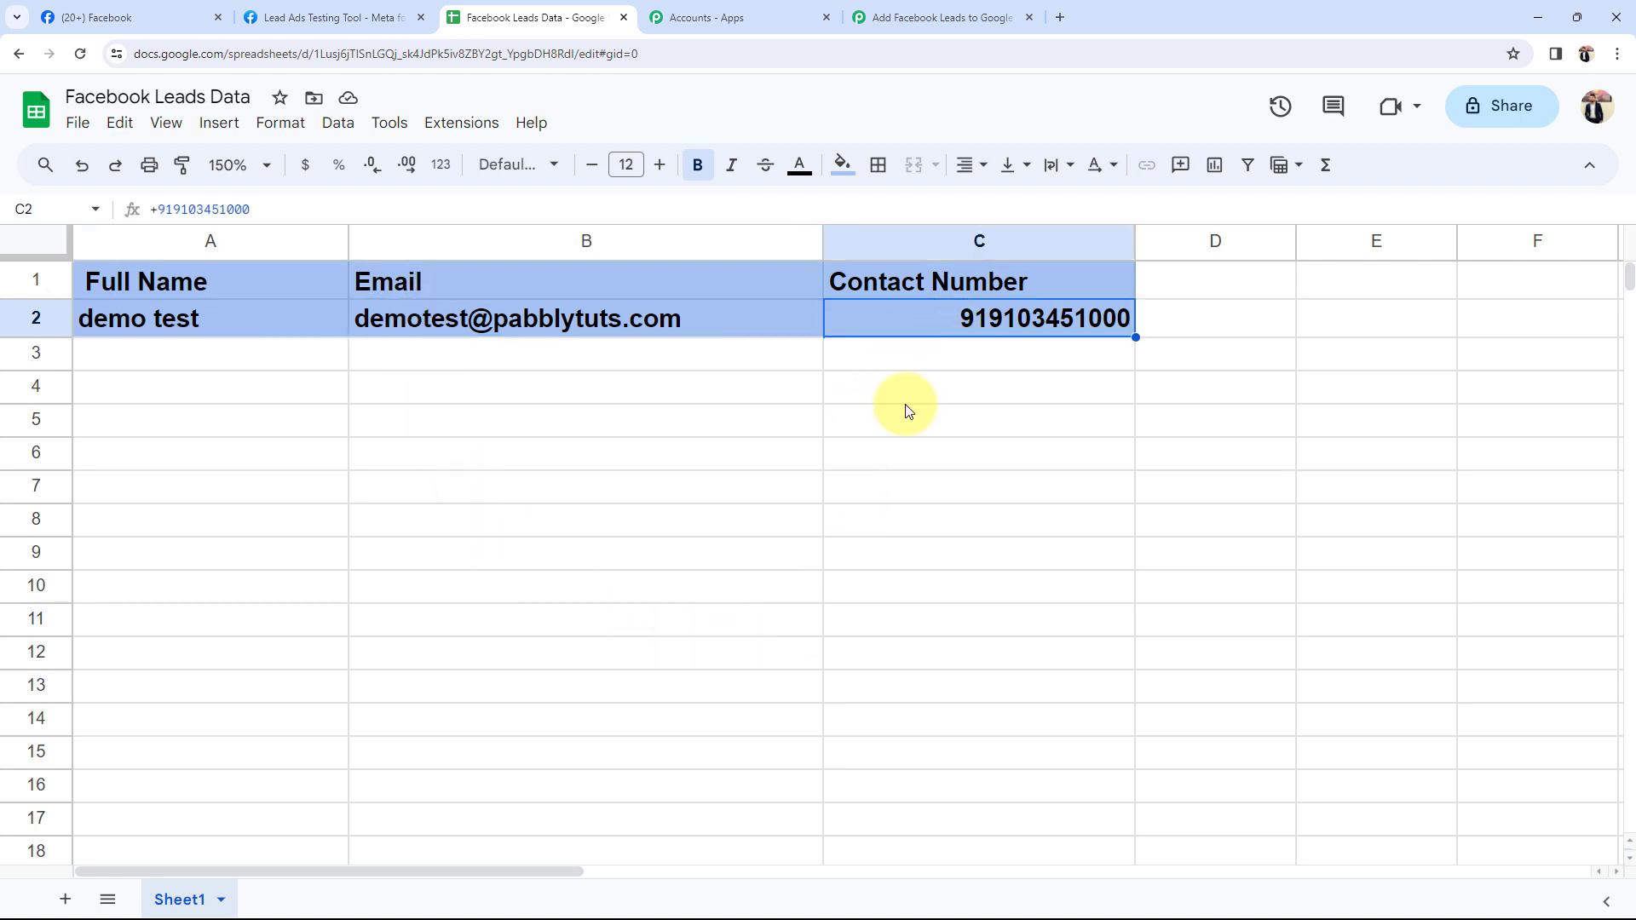
- Return to the Pabbly Connect workflow and collapse the Google Sheets Add New Row action
left_click(929, 24)
scroll(298, 554, "up", 10)
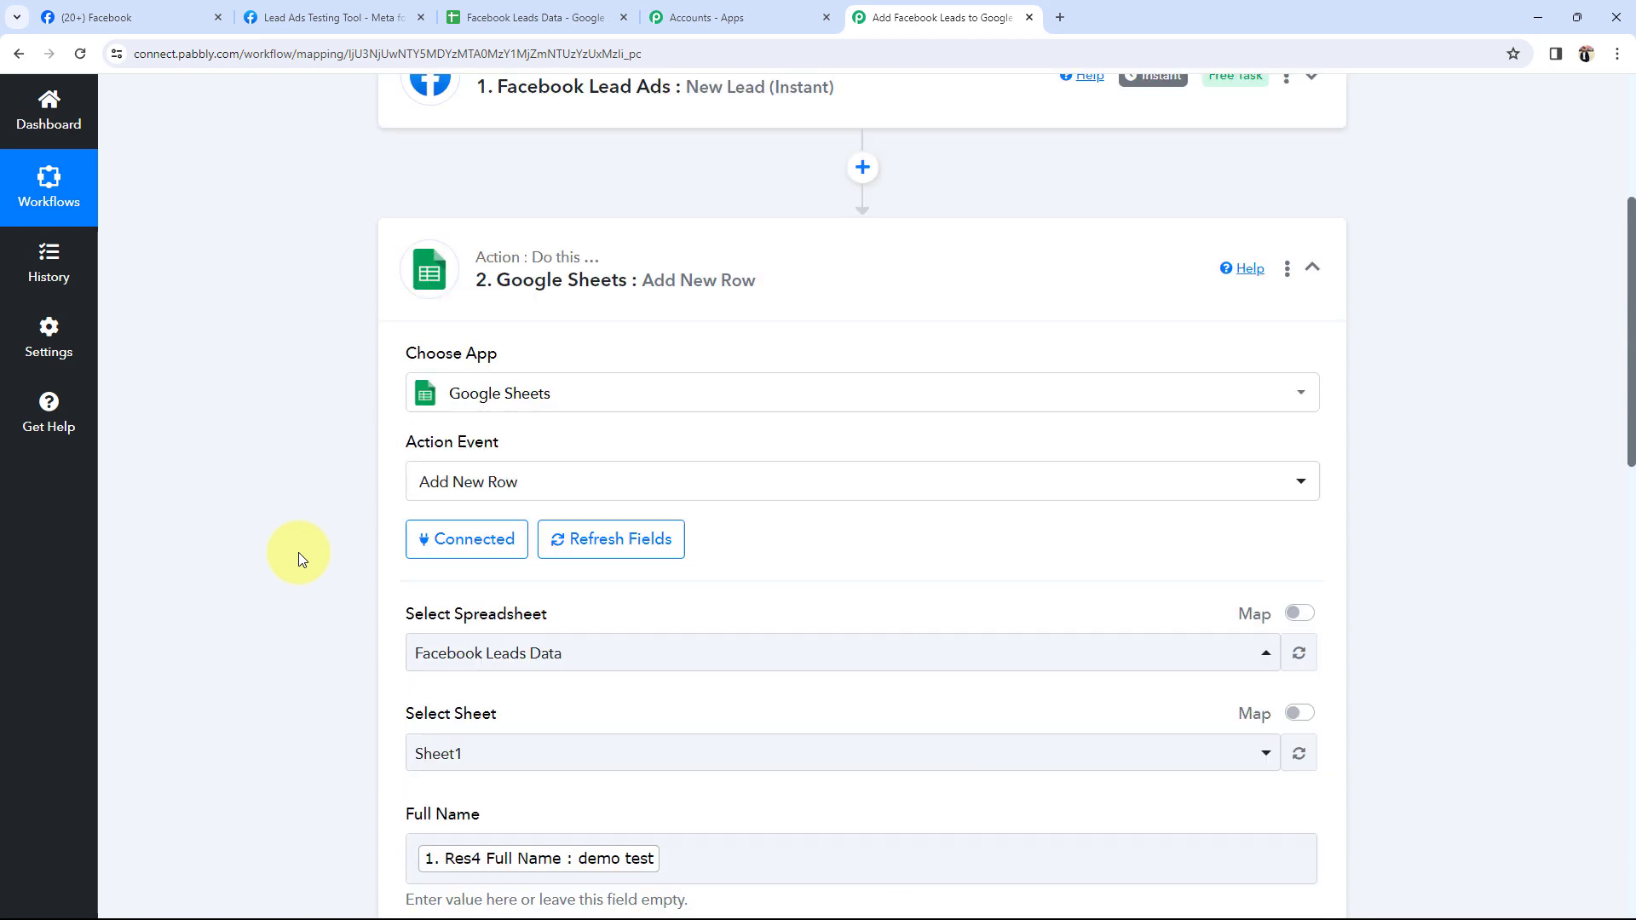
left_click(591, 375)
scroll(255, 588, "up", 3)
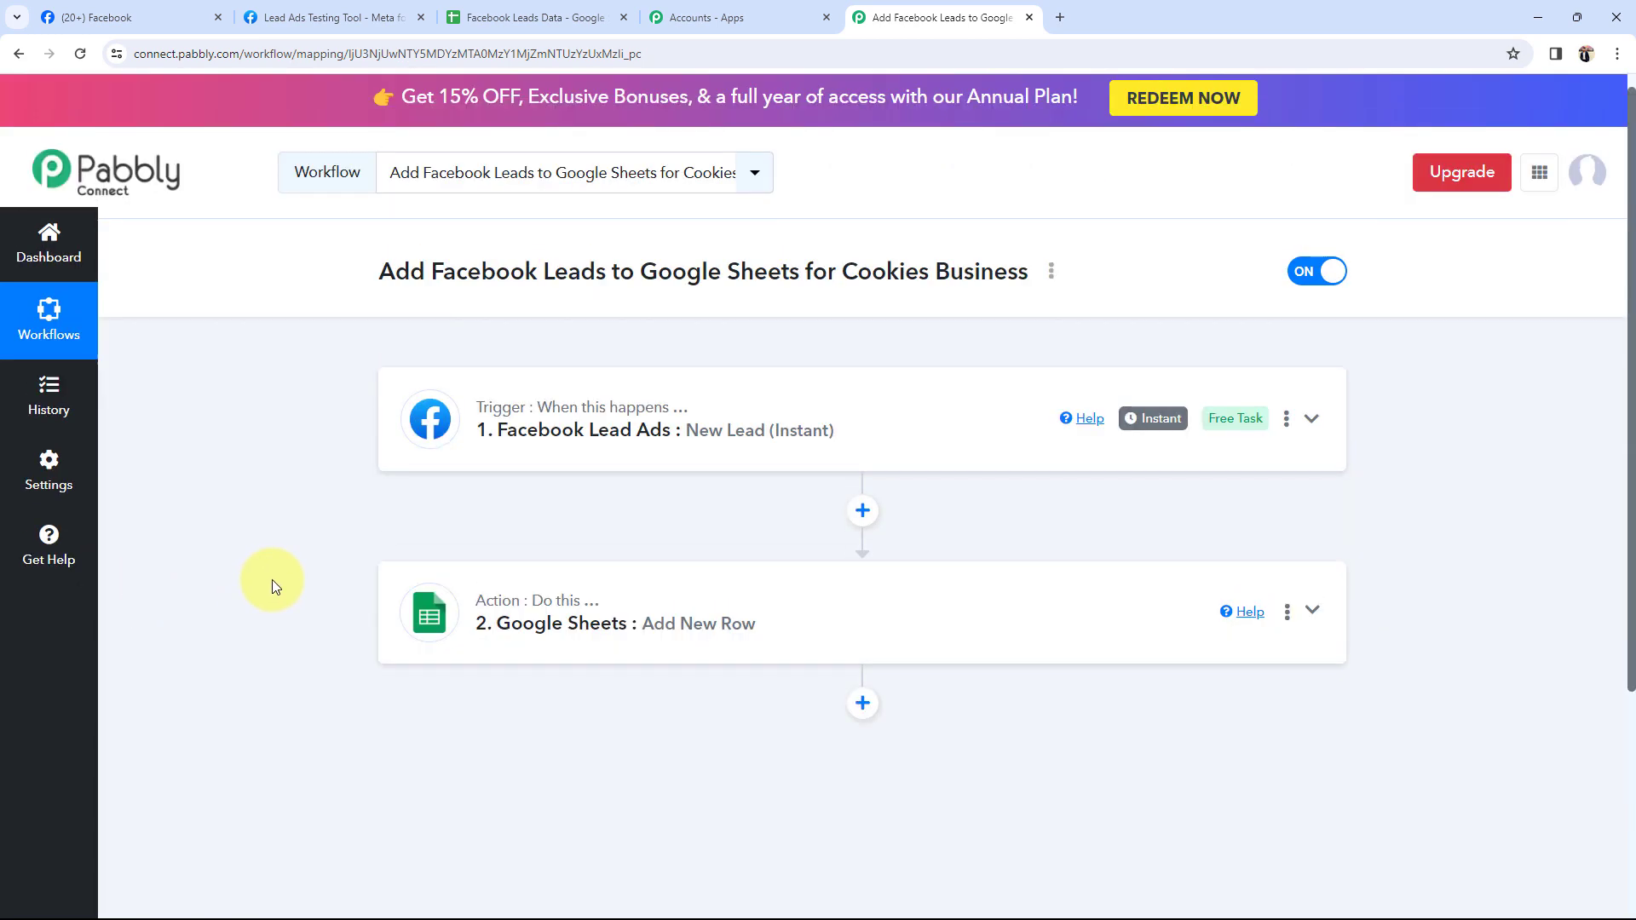